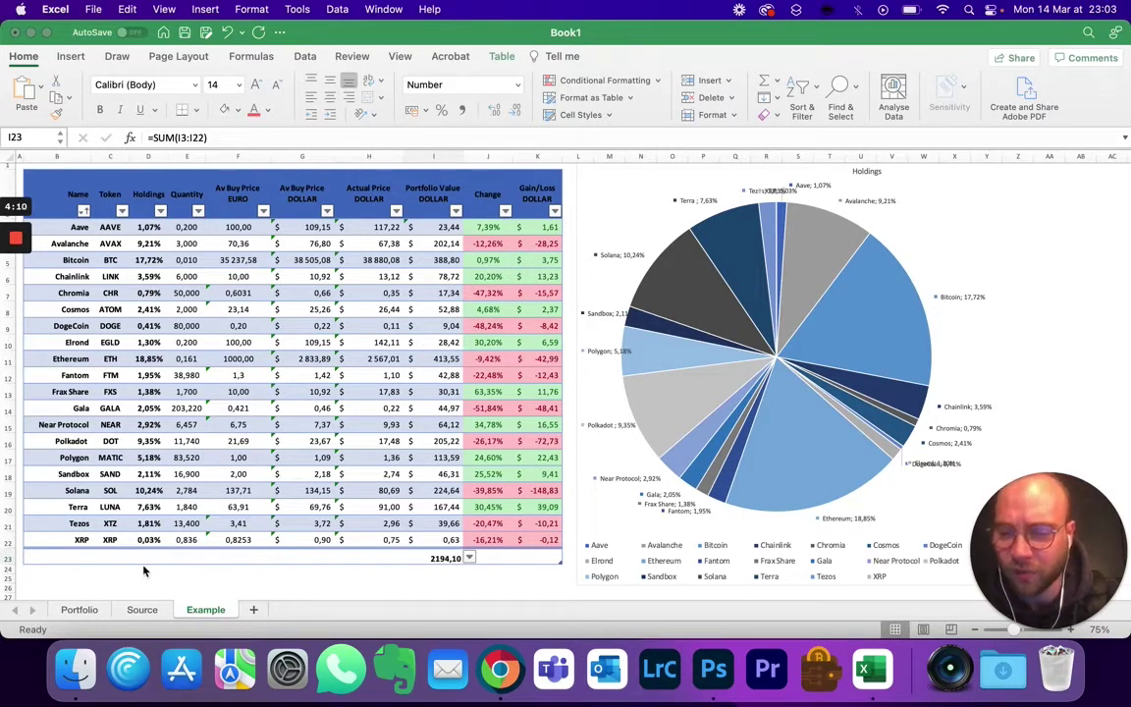
Step: Switch to the Portfolio sheet with the empty Bitcoin/Ethereum table and formula notes
{"action": "left_click", "coordinate": [77, 611]}
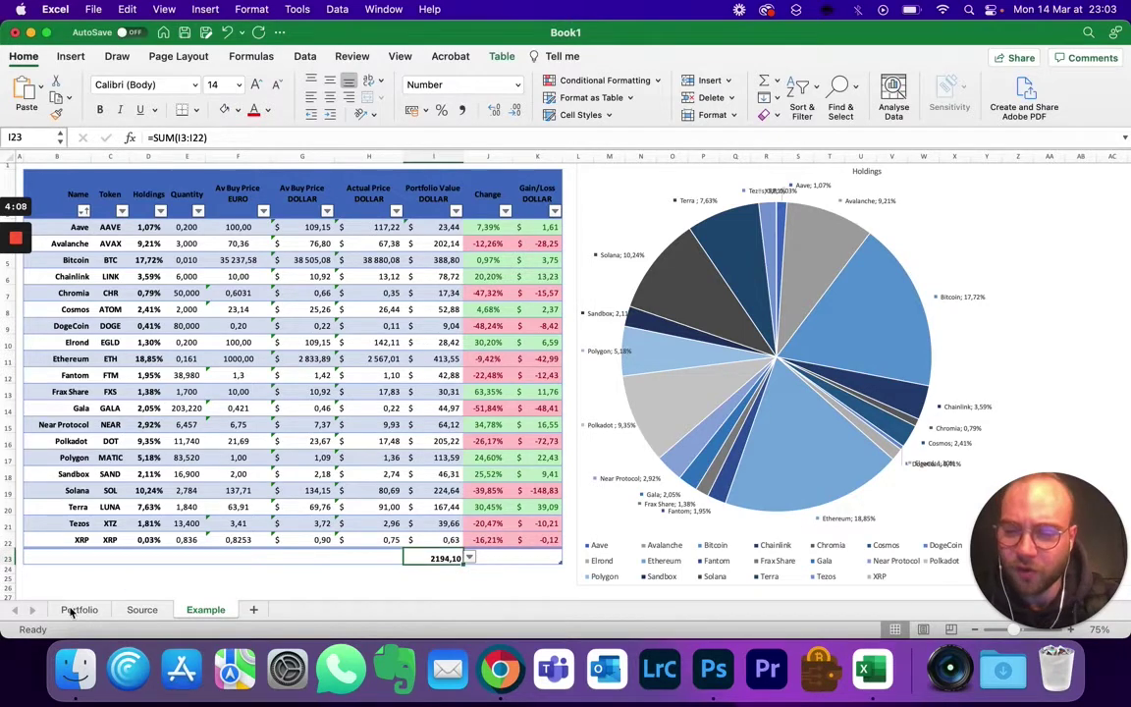
{"action": "left_click", "coordinate": [72, 611]}
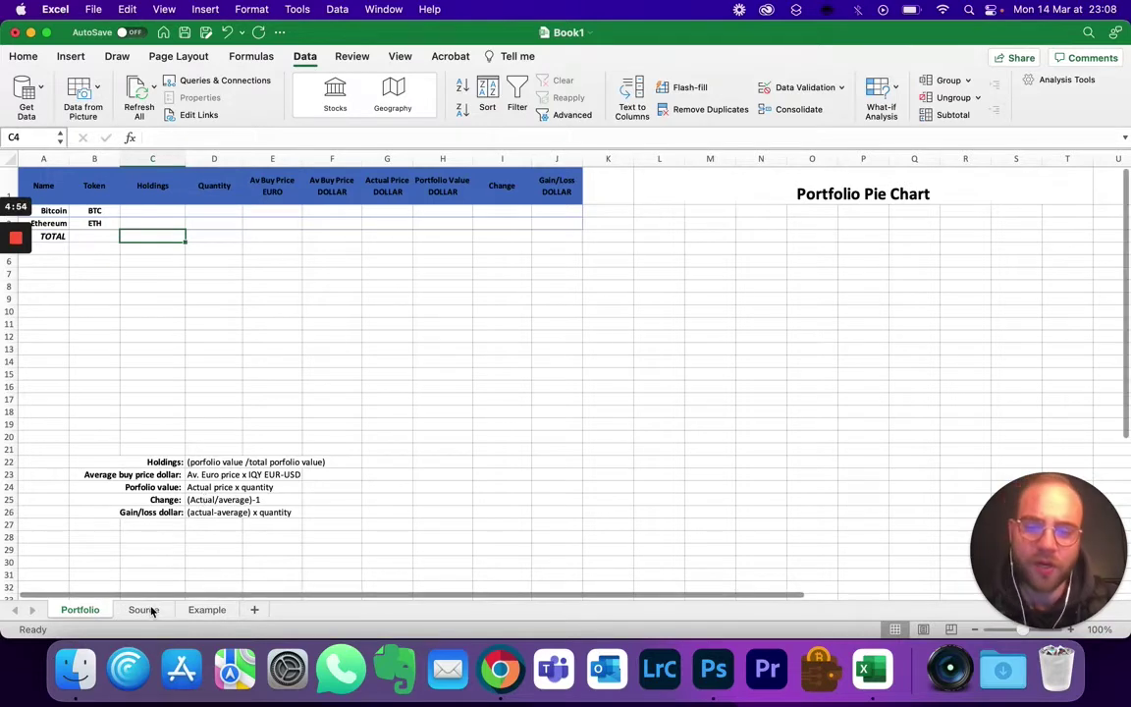
{"action": "key", "text": "F11"}
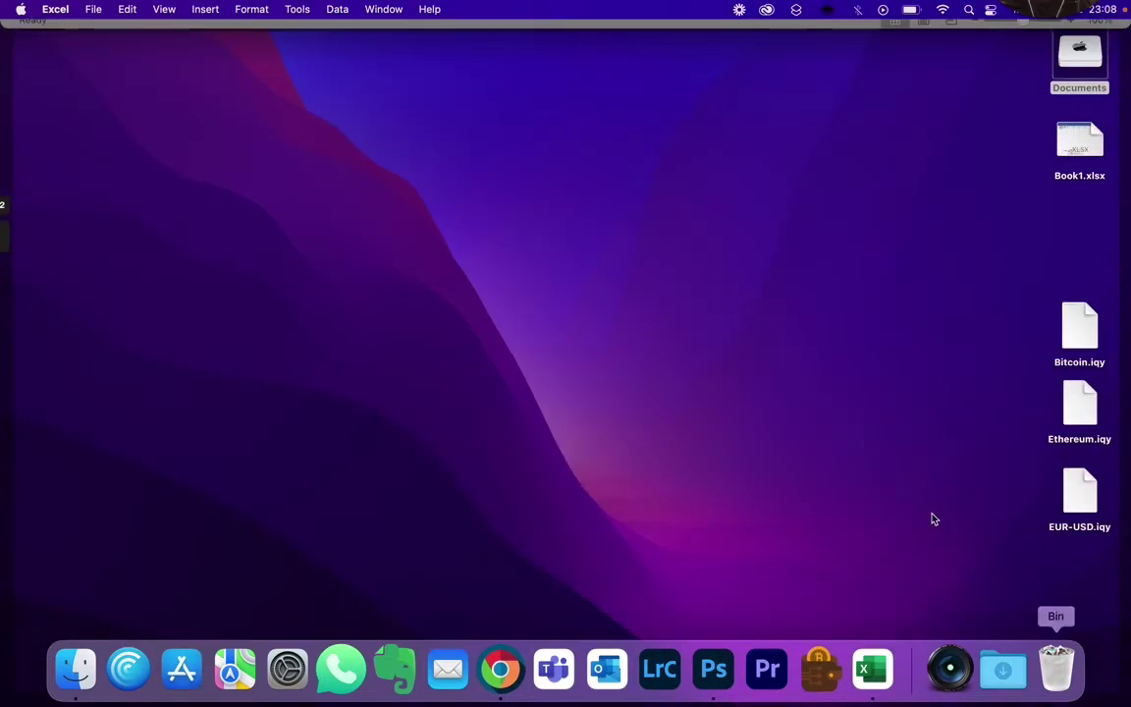
{"action": "left_click", "coordinate": [1082, 491]}
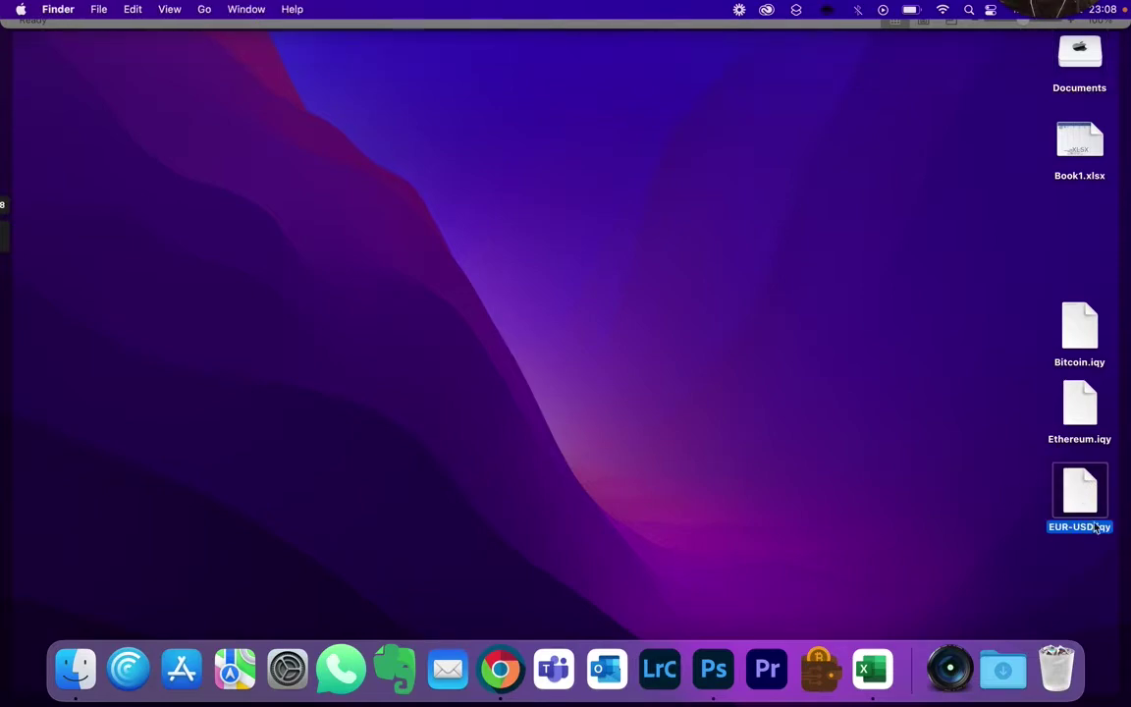
{"action": "key", "text": "F11"}
{"action": "key", "text": "F11"}
{"action": "left_click", "coordinate": [1081, 335]}
{"action": "key", "text": "space"}
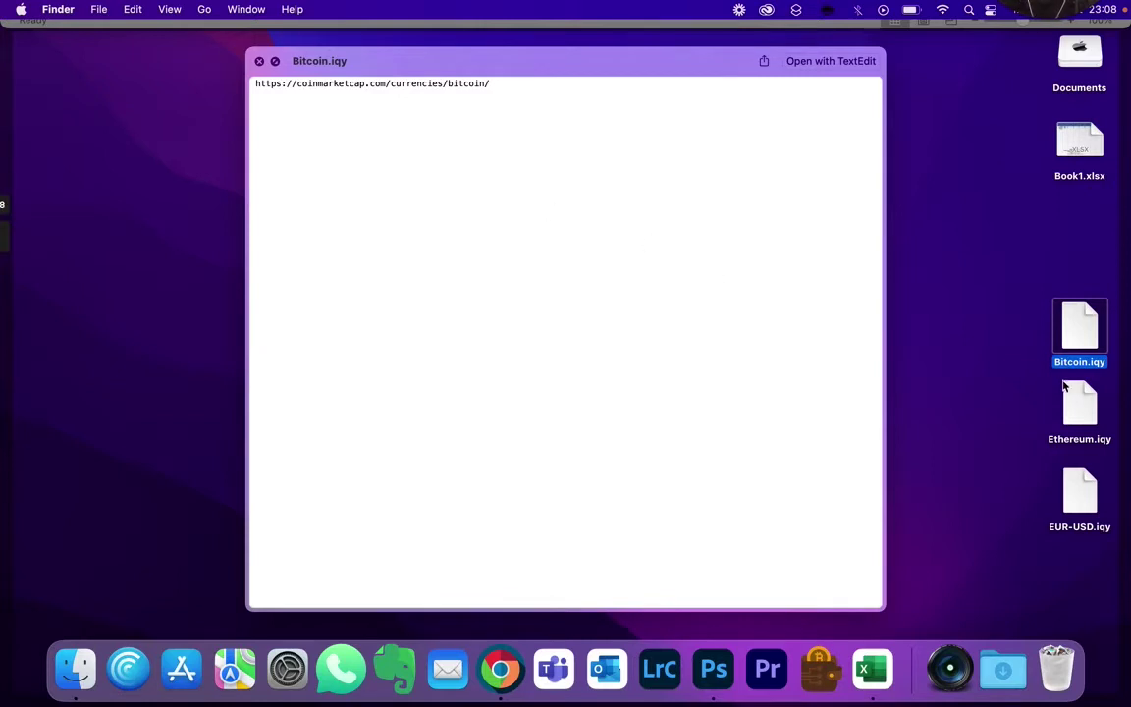
{"action": "left_click", "coordinate": [1077, 403]}
{"action": "key", "text": "space"}
{"action": "key", "text": "space"}
{"action": "left_click", "coordinate": [1077, 491]}
{"action": "key", "text": "space"}
{"action": "key", "text": "space"}
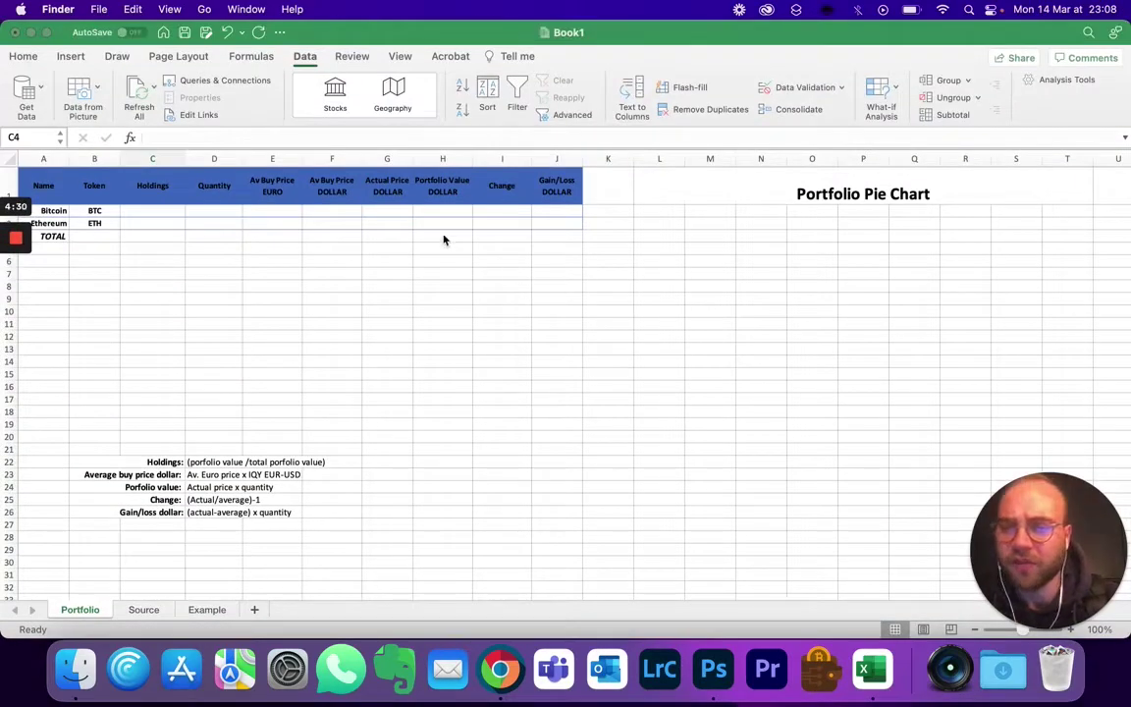
Step: On the Source sheet, run the Desktop/Bitcoin.iqy web query into cell A34
{"action": "left_click", "coordinate": [135, 610]}
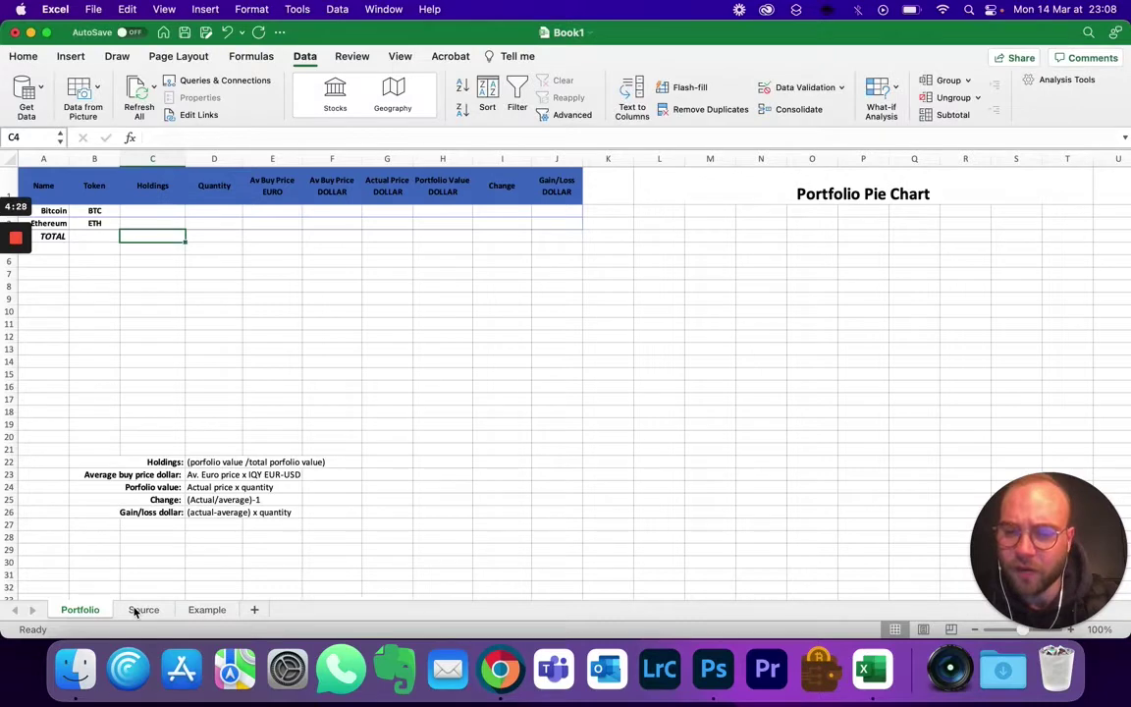
{"action": "left_click", "coordinate": [136, 610]}
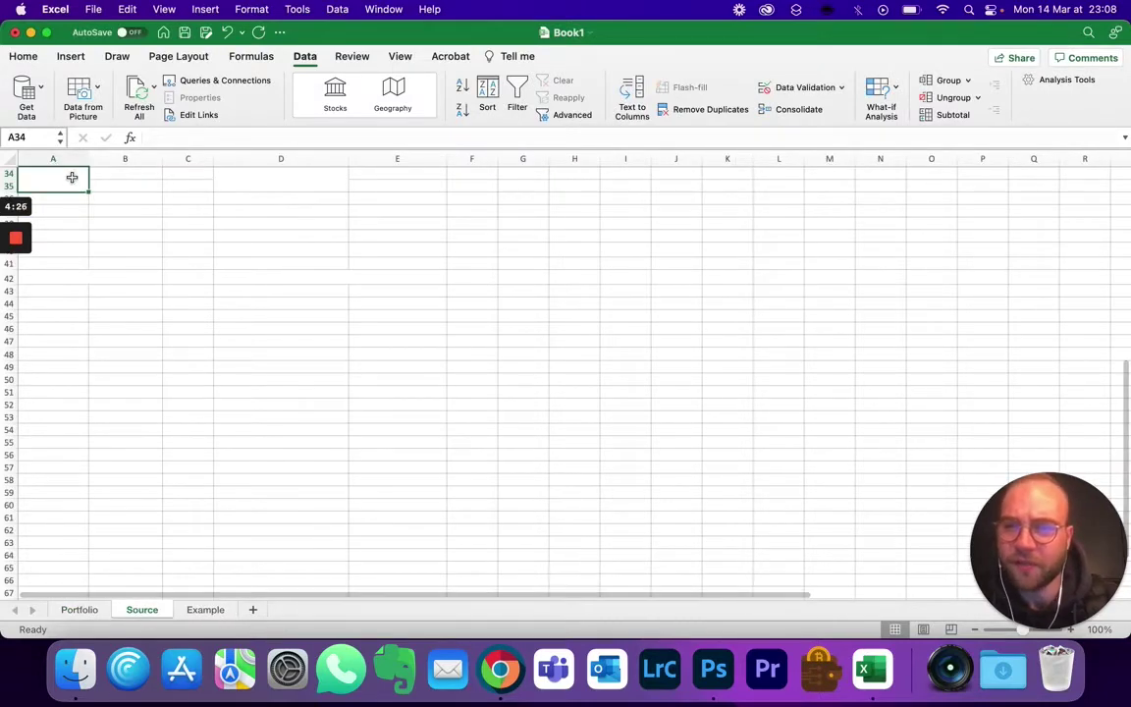
{"action": "left_click", "coordinate": [339, 9]}
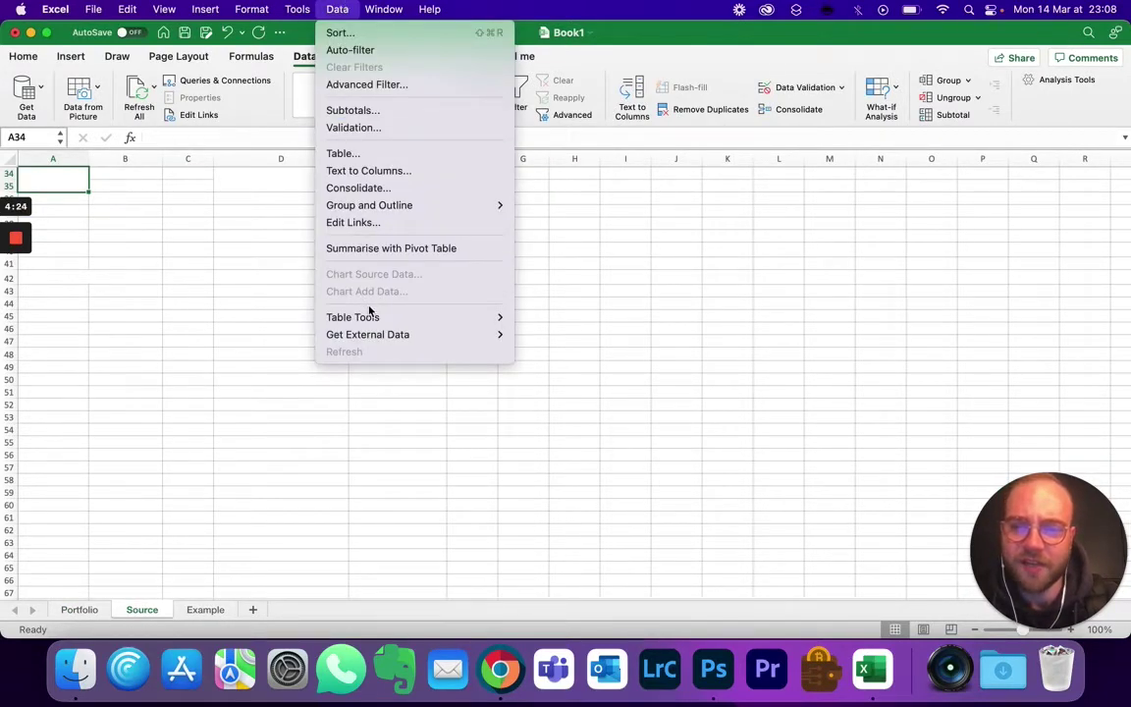
{"action": "mouse_move", "coordinate": [353, 335]}
{"action": "left_click", "coordinate": [558, 335]}
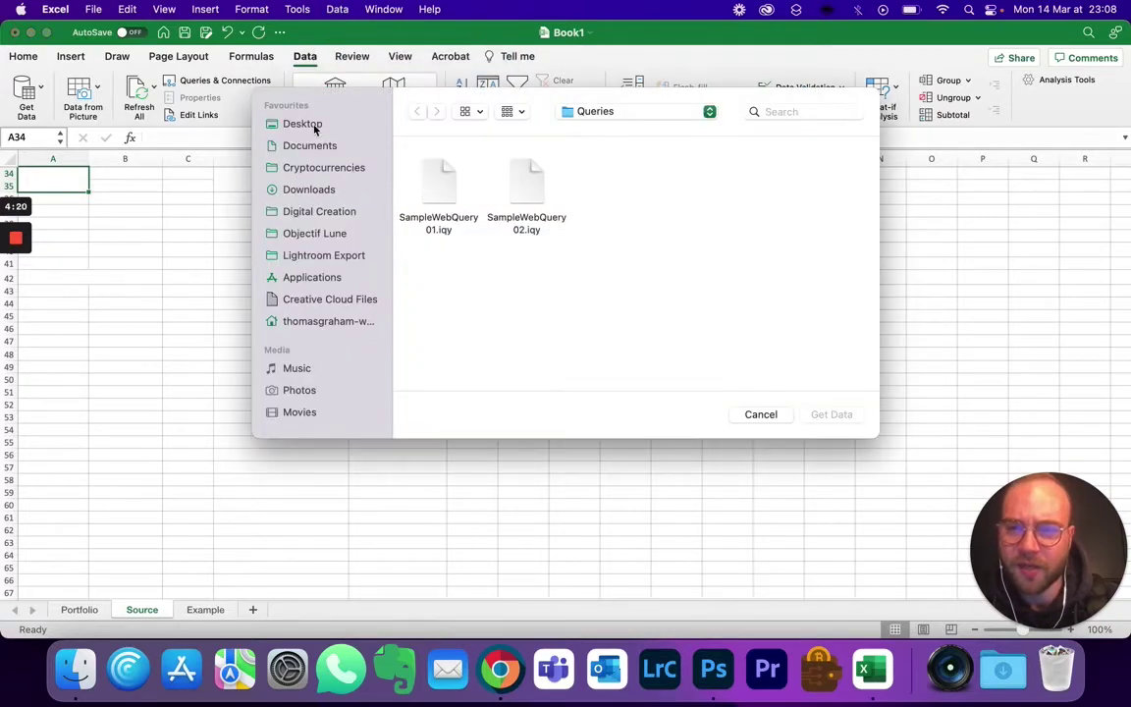
{"action": "left_click", "coordinate": [315, 129]}
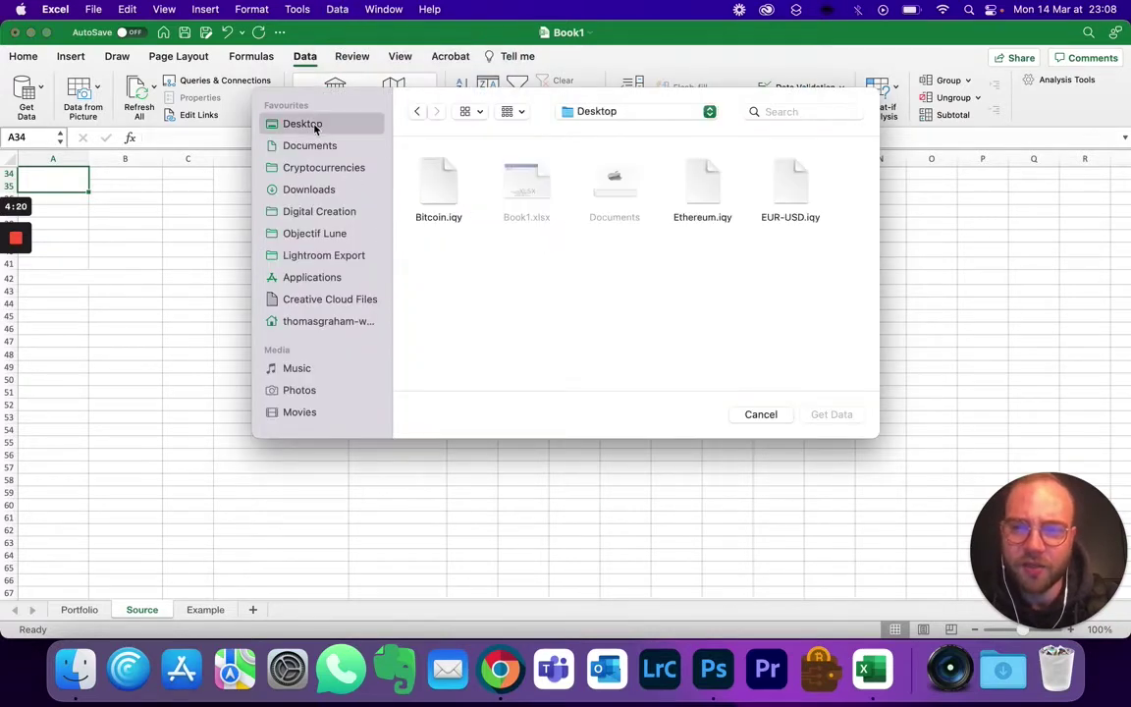
{"action": "left_click", "coordinate": [439, 181]}
{"action": "double_click", "coordinate": [439, 182]}
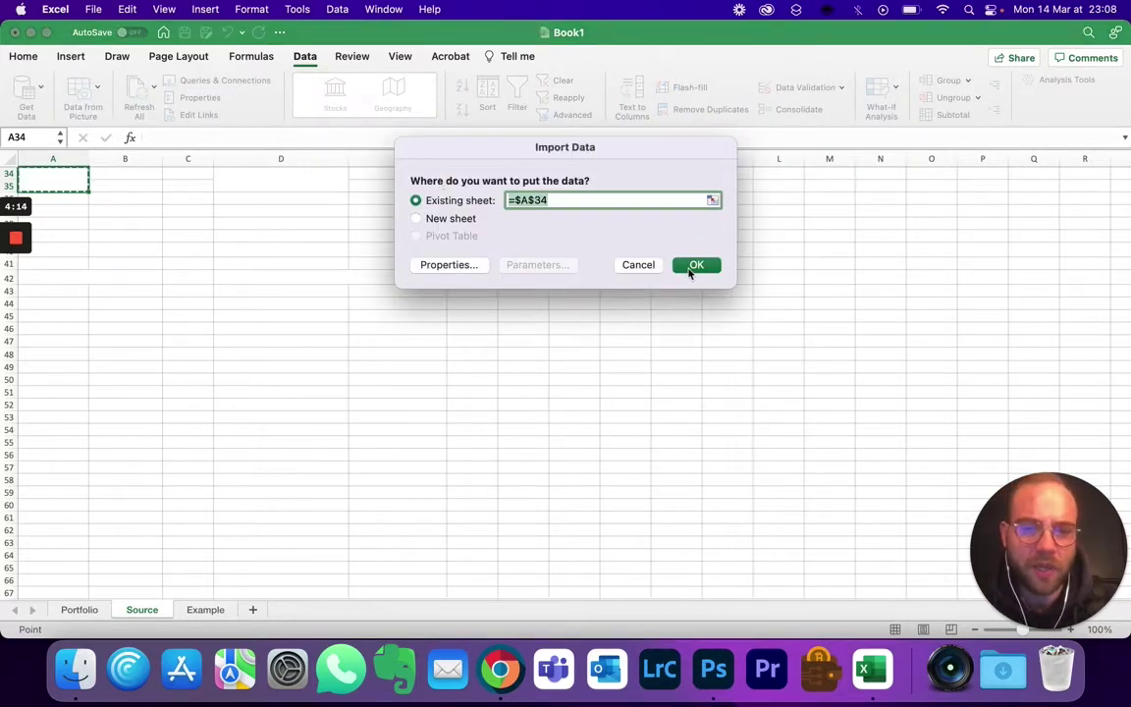
{"action": "left_click", "coordinate": [695, 265]}
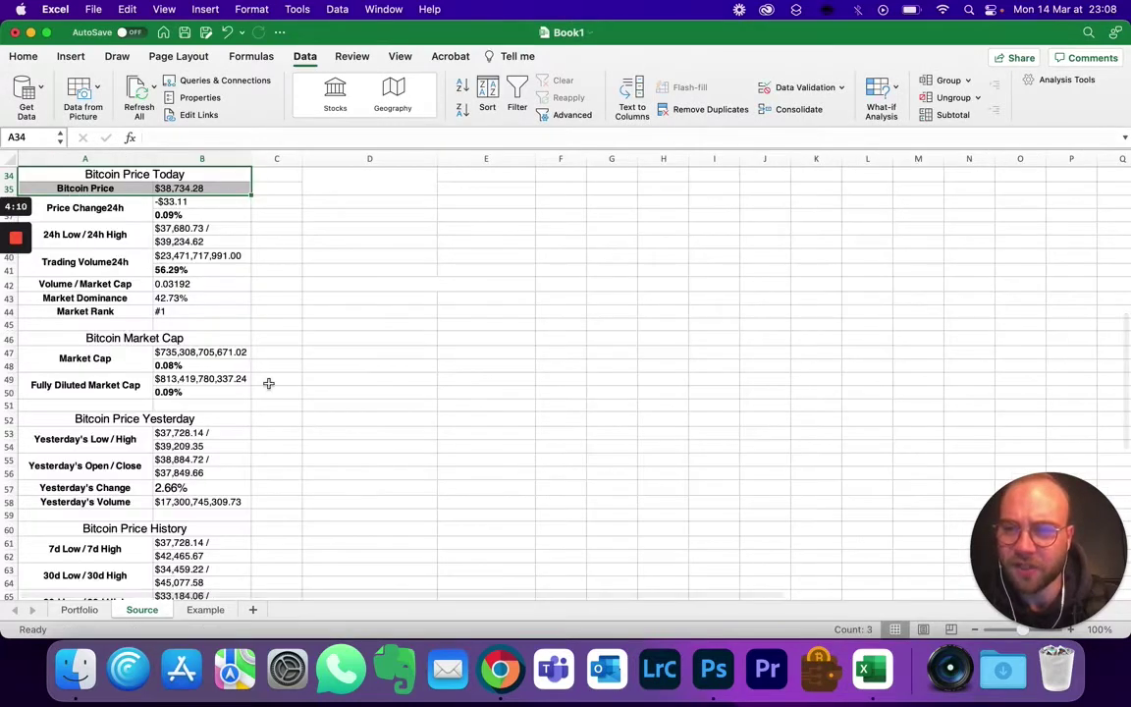
{"action": "left_click", "coordinate": [331, 179]}
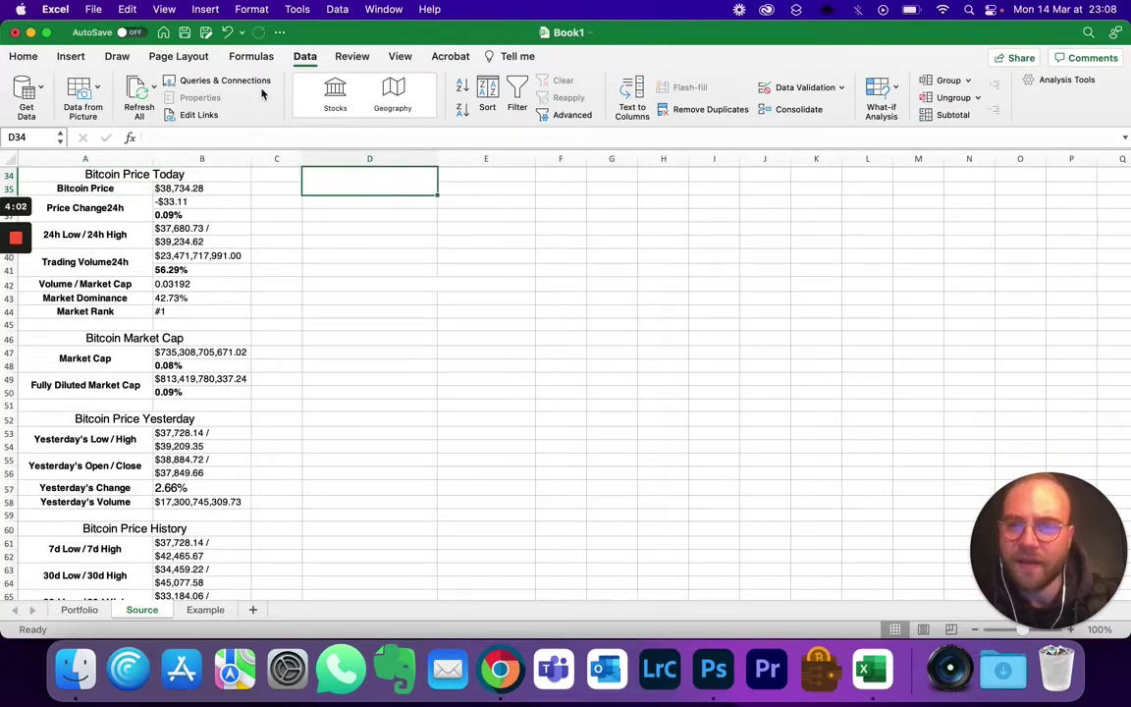
Step: Import the Desktop/Ethereum.iqy web query at D34 beside the Bitcoin data
{"action": "left_click", "coordinate": [252, 9]}
{"action": "mouse_move", "coordinate": [329, 7]}
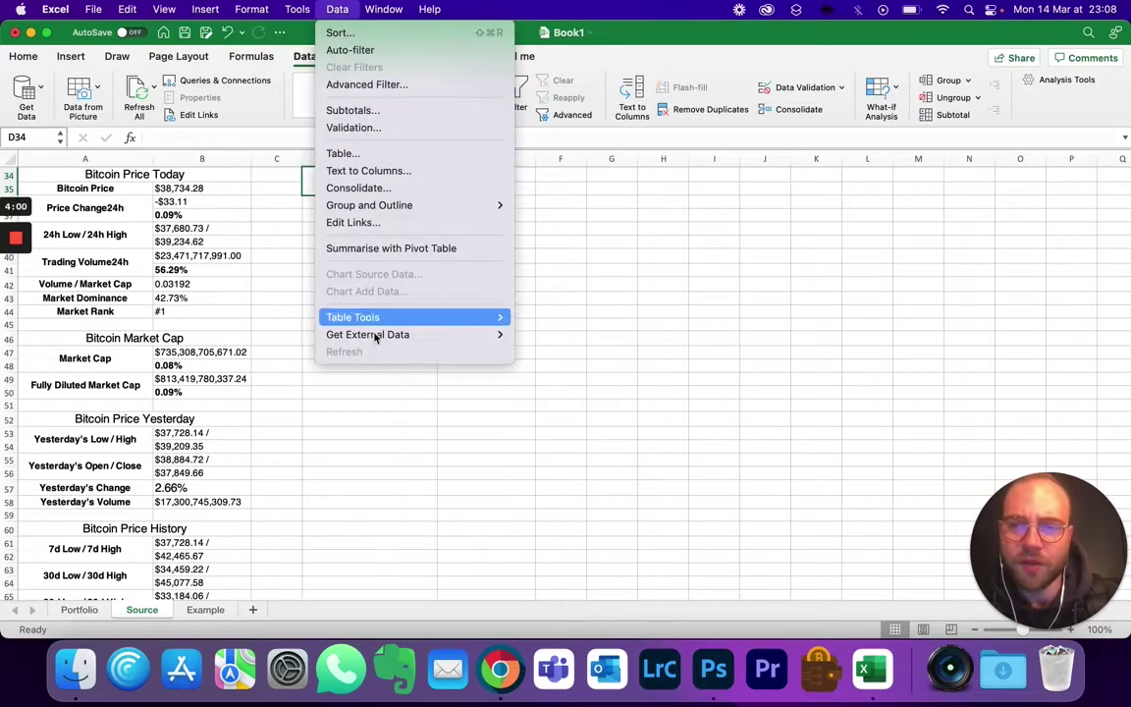
{"action": "mouse_move", "coordinate": [501, 335]}
{"action": "left_click", "coordinate": [567, 335]}
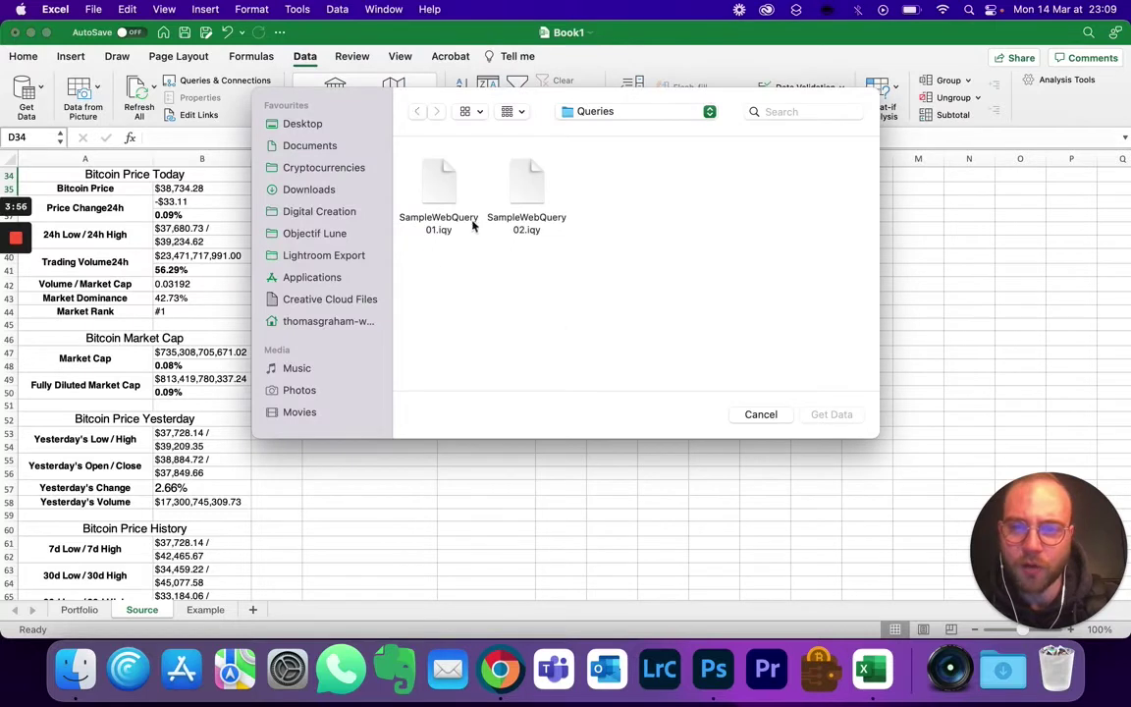
{"action": "left_click", "coordinate": [336, 126]}
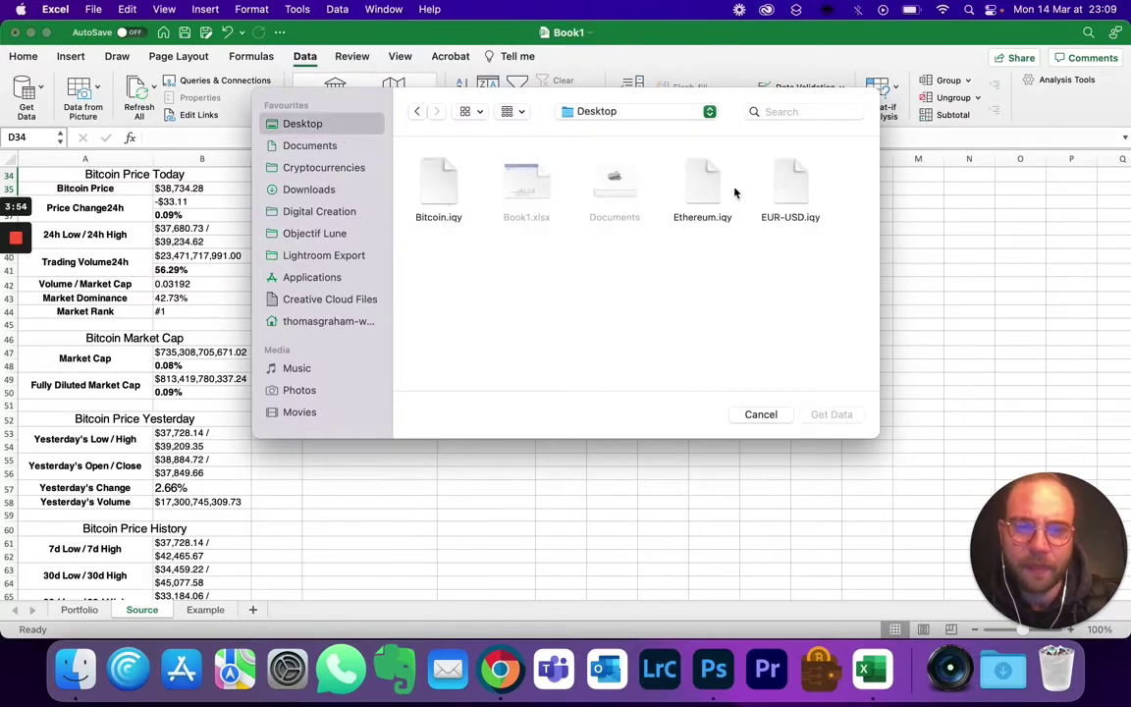
{"action": "left_click", "coordinate": [703, 181]}
{"action": "double_click", "coordinate": [703, 180]}
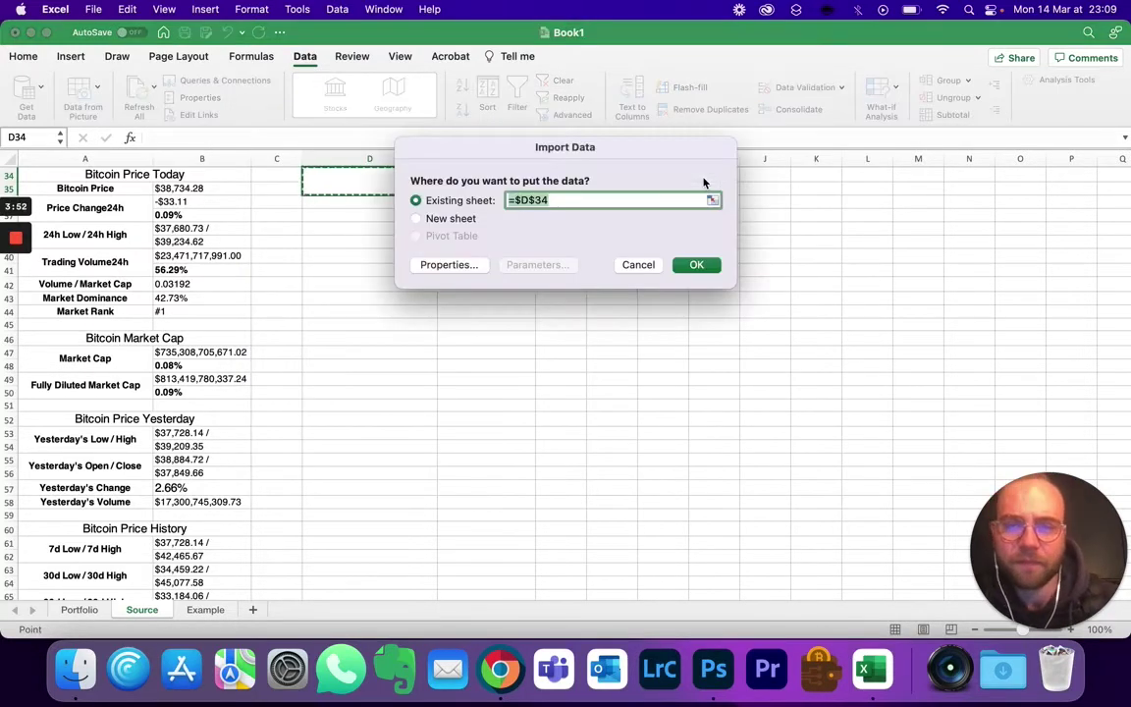
{"action": "left_click", "coordinate": [703, 263]}
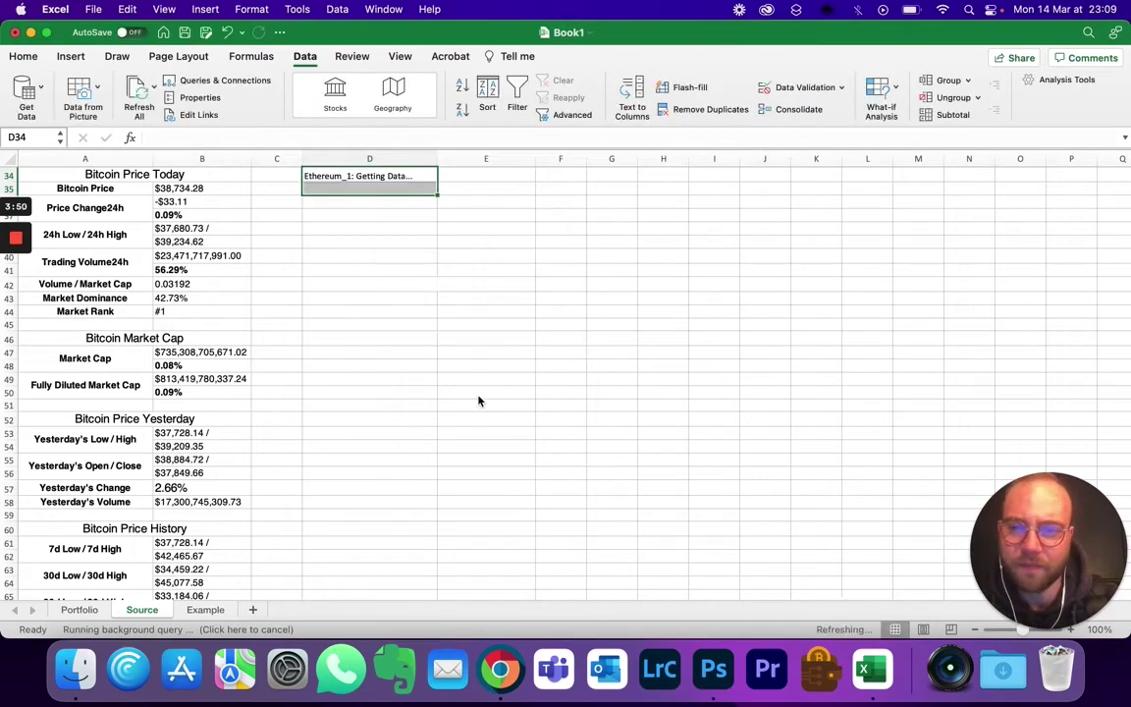
Step: Import the Desktop/EUR-USD.iqy exchange-rate query at cell A83
{"action": "scroll", "coordinate": [361, 448], "scroll_direction": "down", "scroll_amount": 3}
{"action": "scroll", "coordinate": [361, 448], "scroll_direction": "down", "scroll_amount": 3}
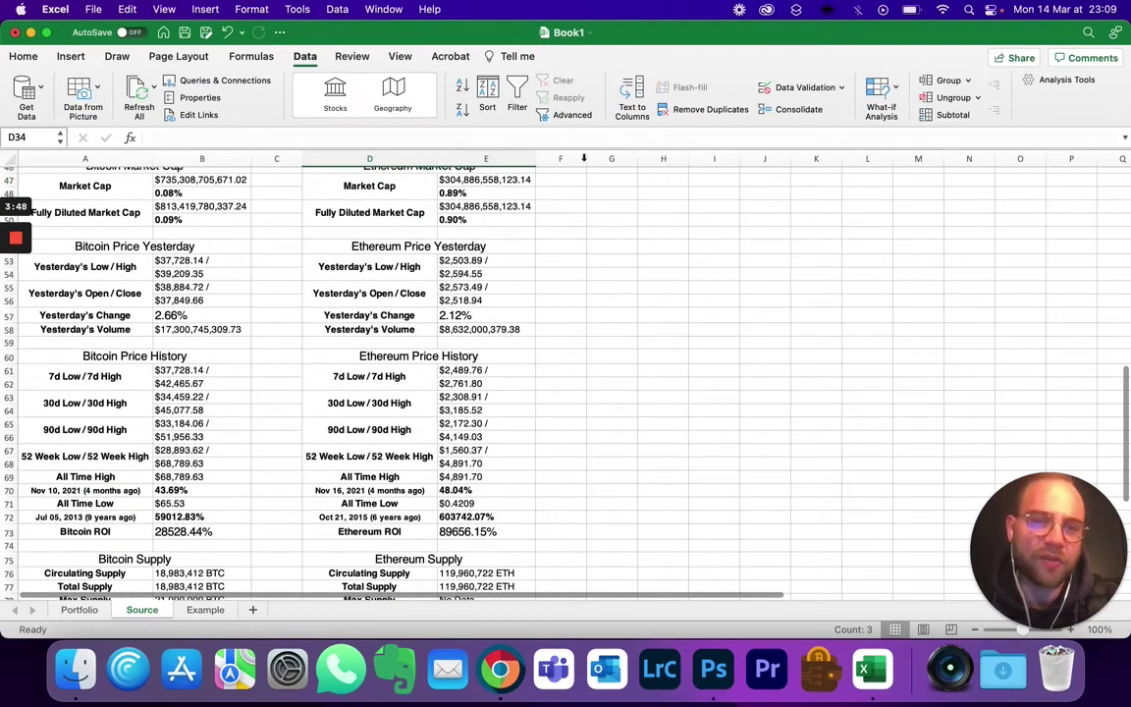
{"action": "scroll", "coordinate": [589, 285], "scroll_direction": "up", "scroll_amount": 3}
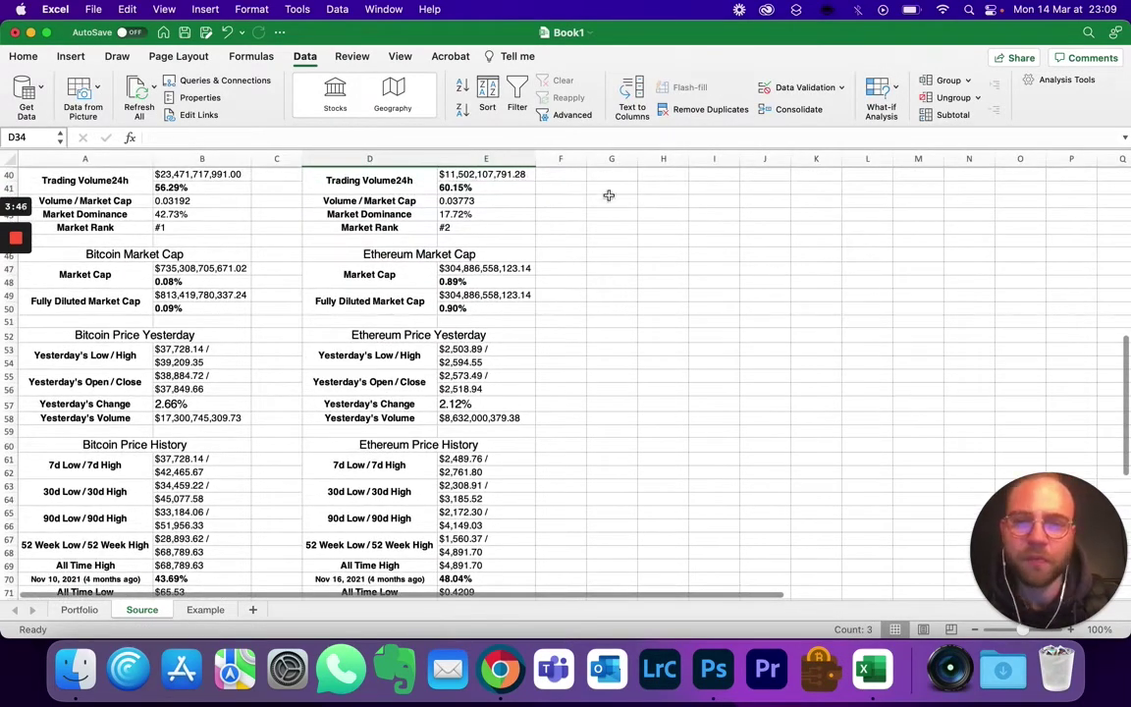
{"action": "scroll", "coordinate": [839, 333], "scroll_direction": "down", "scroll_amount": 10}
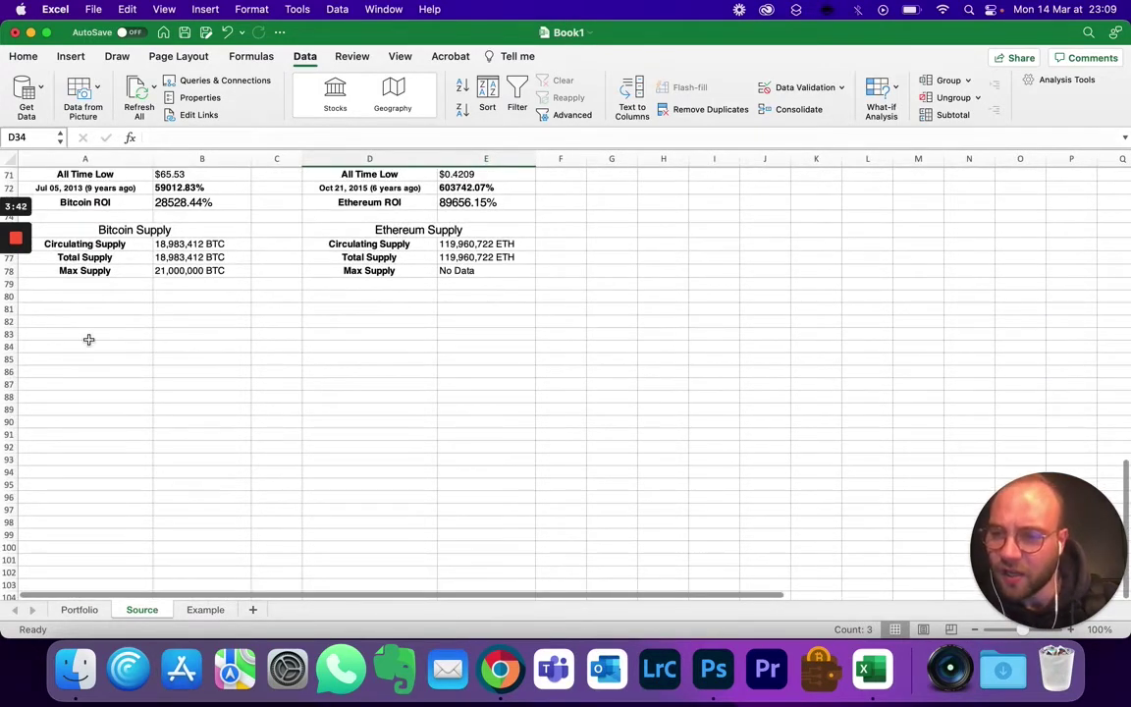
{"action": "left_click", "coordinate": [85, 333]}
{"action": "left_click", "coordinate": [335, 9]}
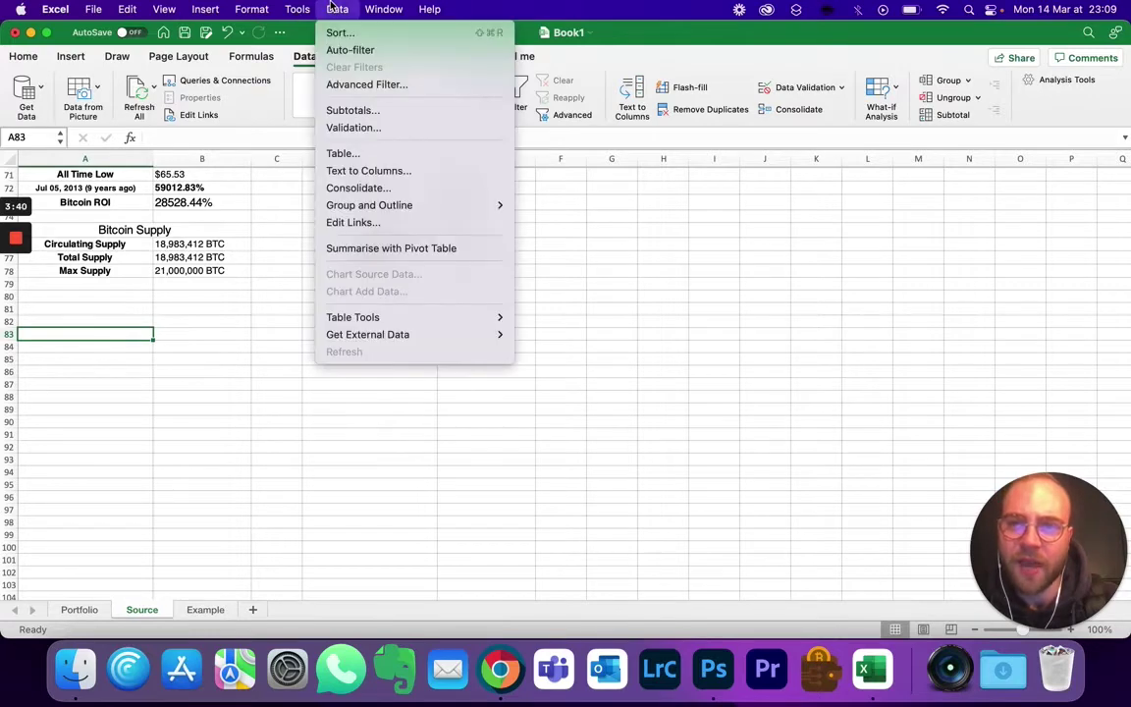
{"action": "mouse_move", "coordinate": [466, 339]}
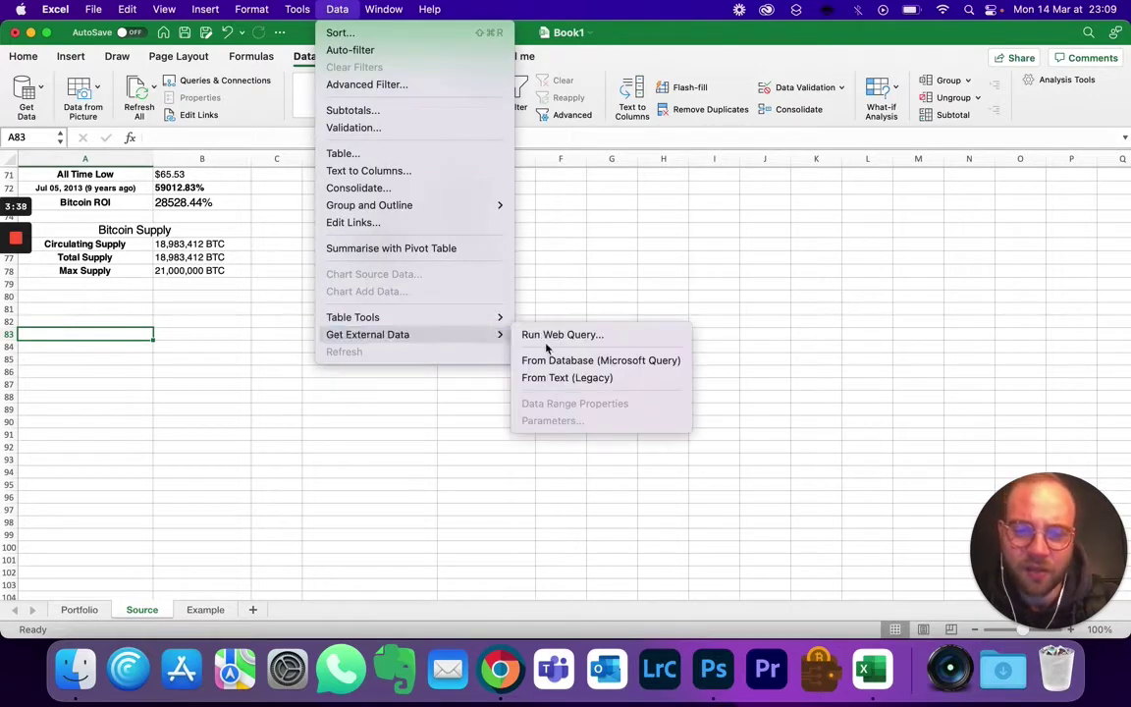
{"action": "left_click", "coordinate": [586, 336]}
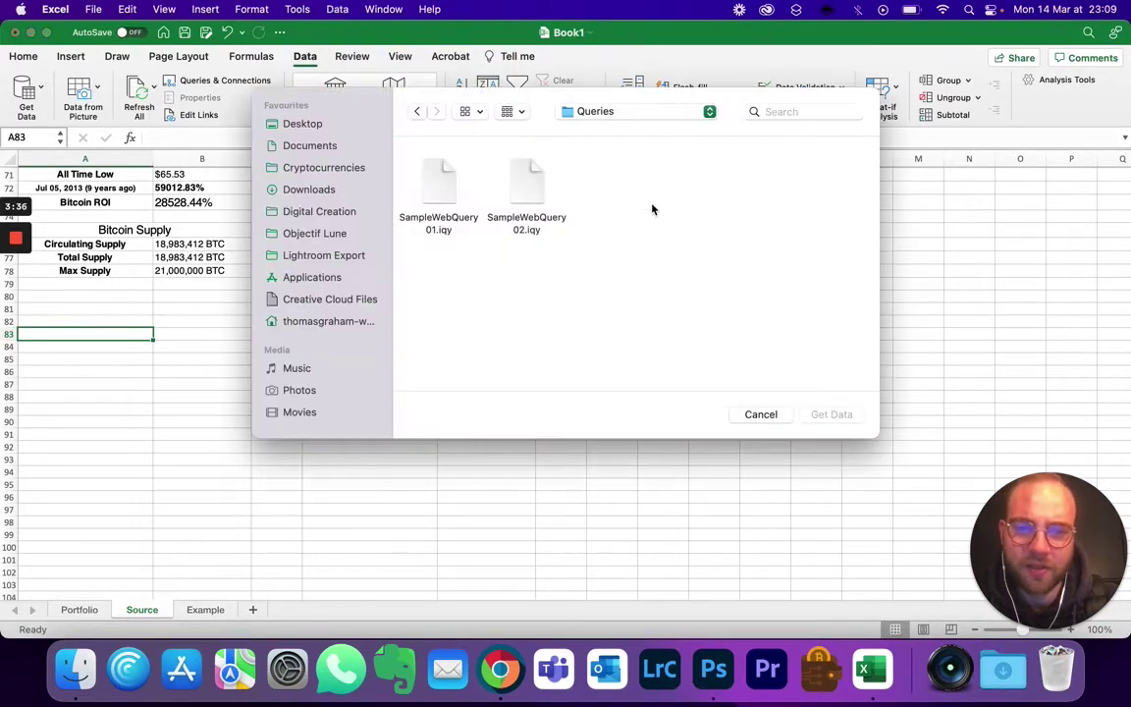
{"action": "left_click", "coordinate": [343, 125]}
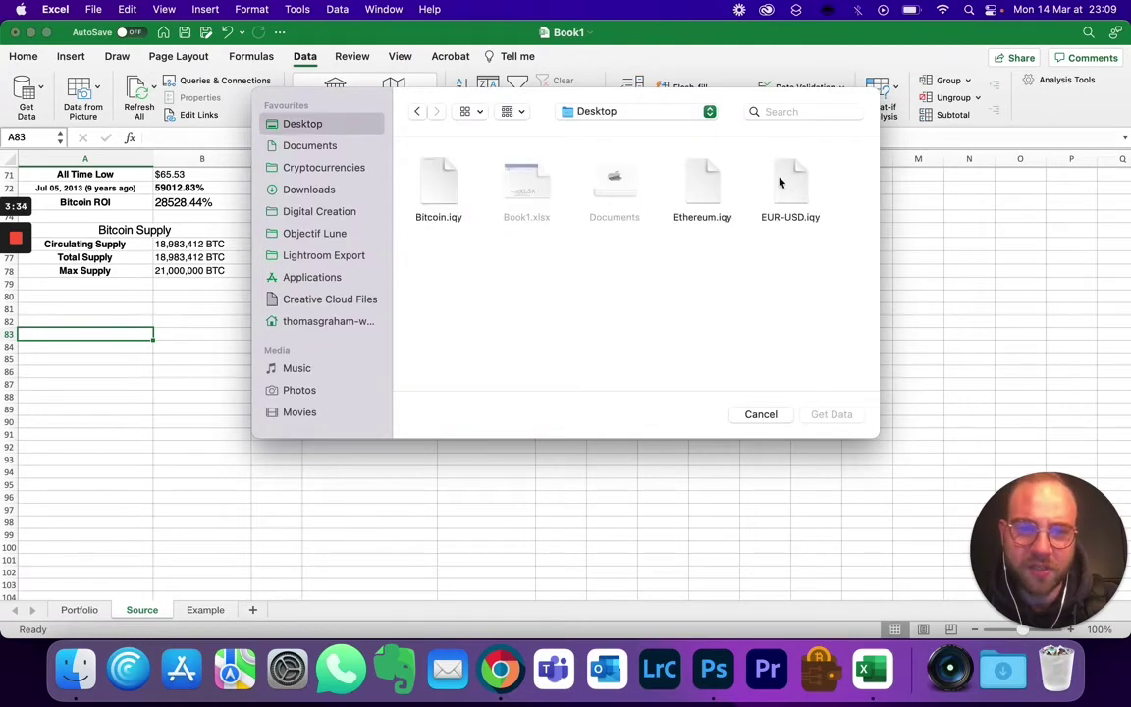
{"action": "left_click", "coordinate": [781, 182]}
{"action": "key", "text": "space"}
{"action": "key", "text": "space"}
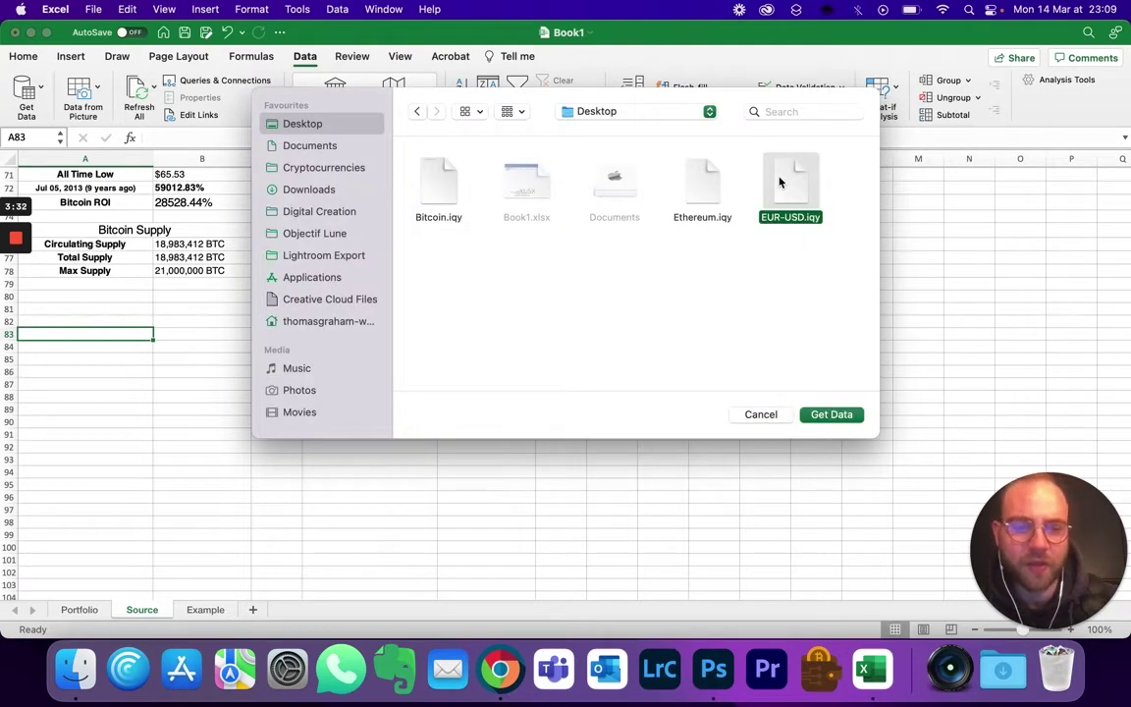
{"action": "key", "text": "Return"}
{"action": "key", "text": "Return"}
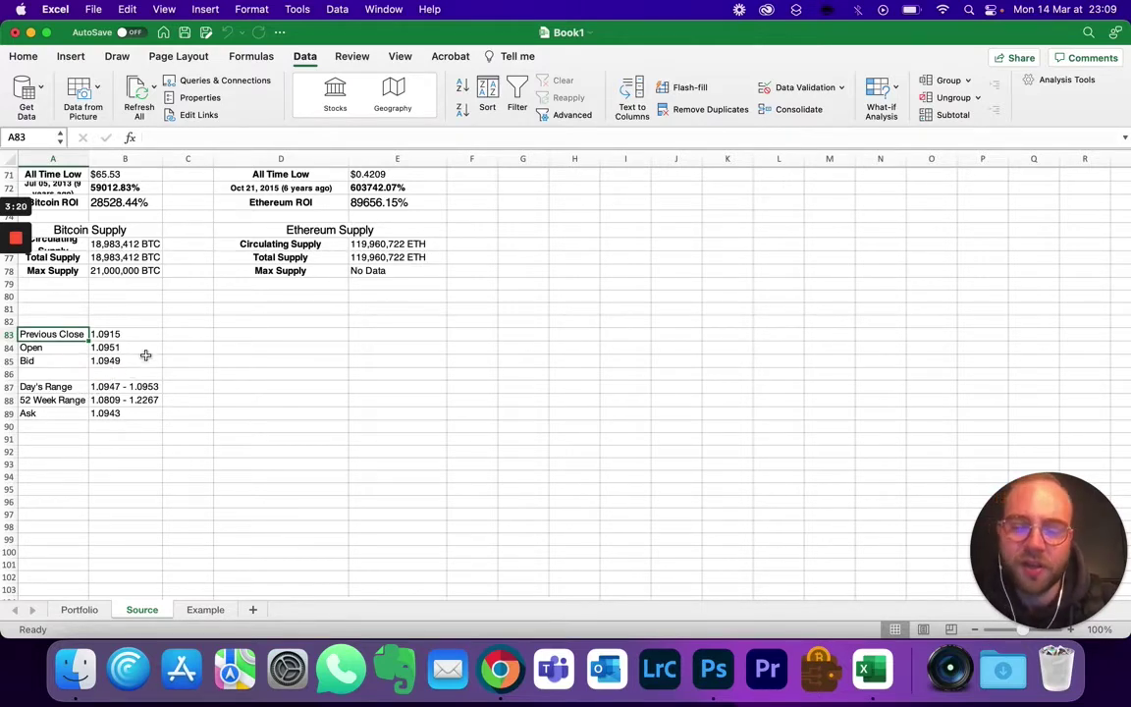
{"action": "scroll", "coordinate": [225, 361], "scroll_direction": "up", "scroll_amount": 6}
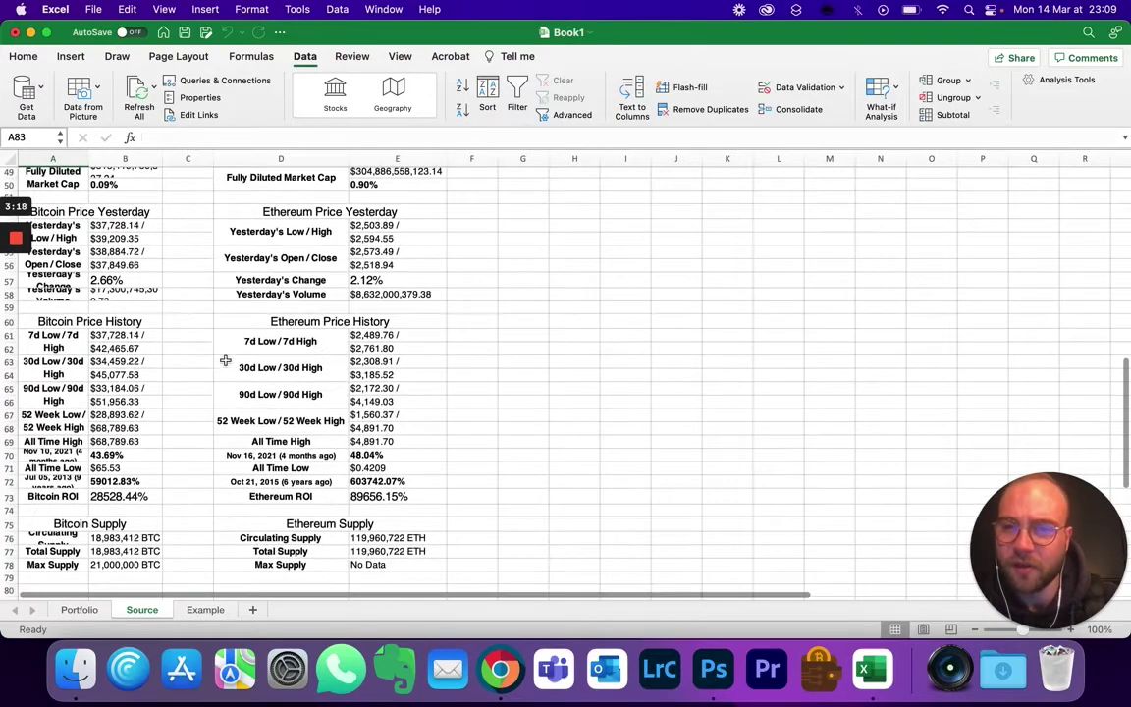
{"action": "scroll", "coordinate": [224, 362], "scroll_direction": "up", "scroll_amount": 8}
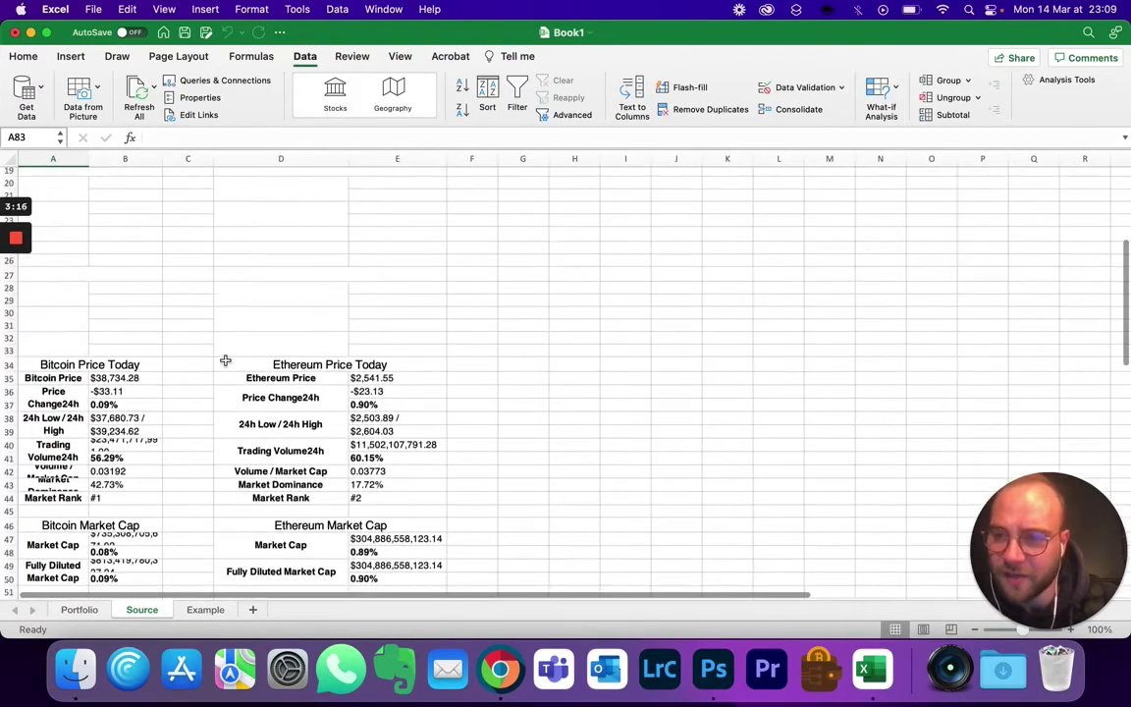
{"action": "scroll", "coordinate": [225, 360], "scroll_direction": "up", "scroll_amount": 5}
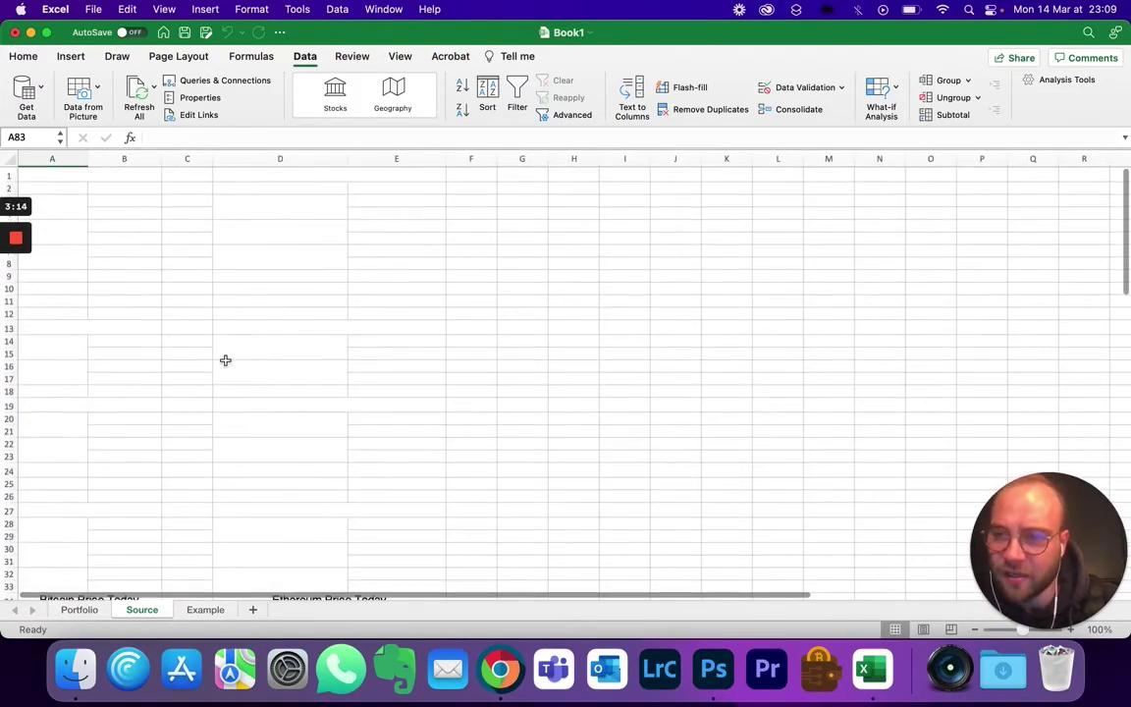
{"action": "scroll", "coordinate": [225, 361], "scroll_direction": "down", "scroll_amount": 10}
{"action": "scroll", "coordinate": [225, 360], "scroll_direction": "up", "scroll_amount": 5}
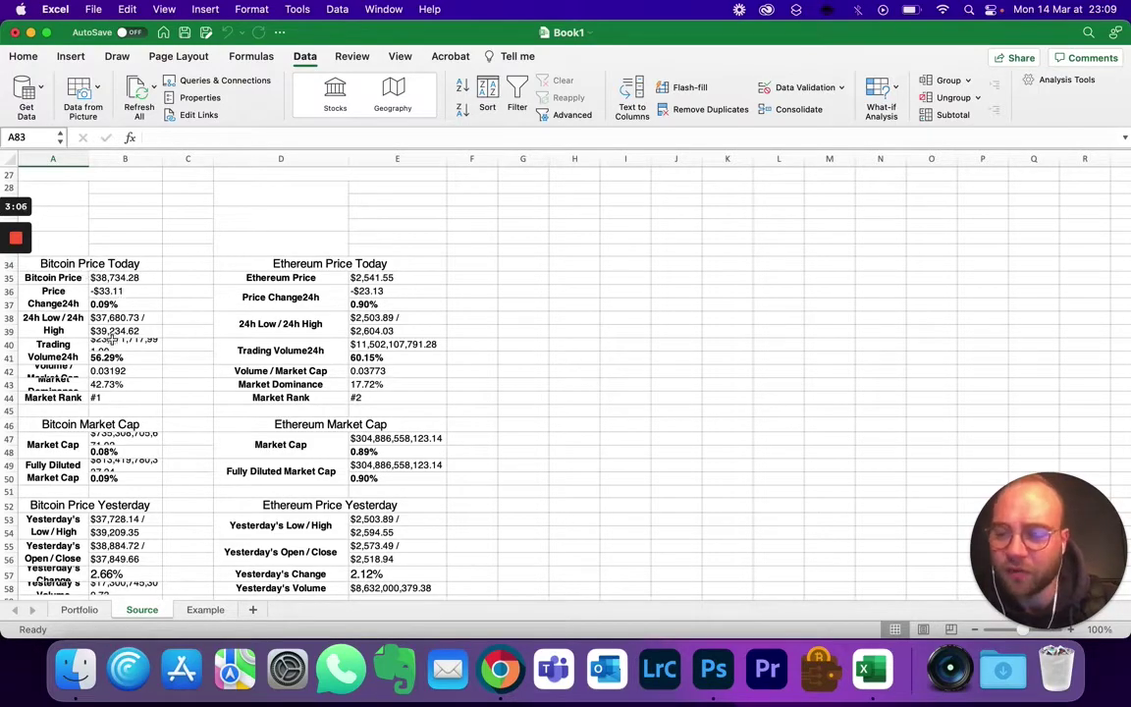
{"action": "scroll", "coordinate": [115, 433], "scroll_direction": "down", "scroll_amount": 4}
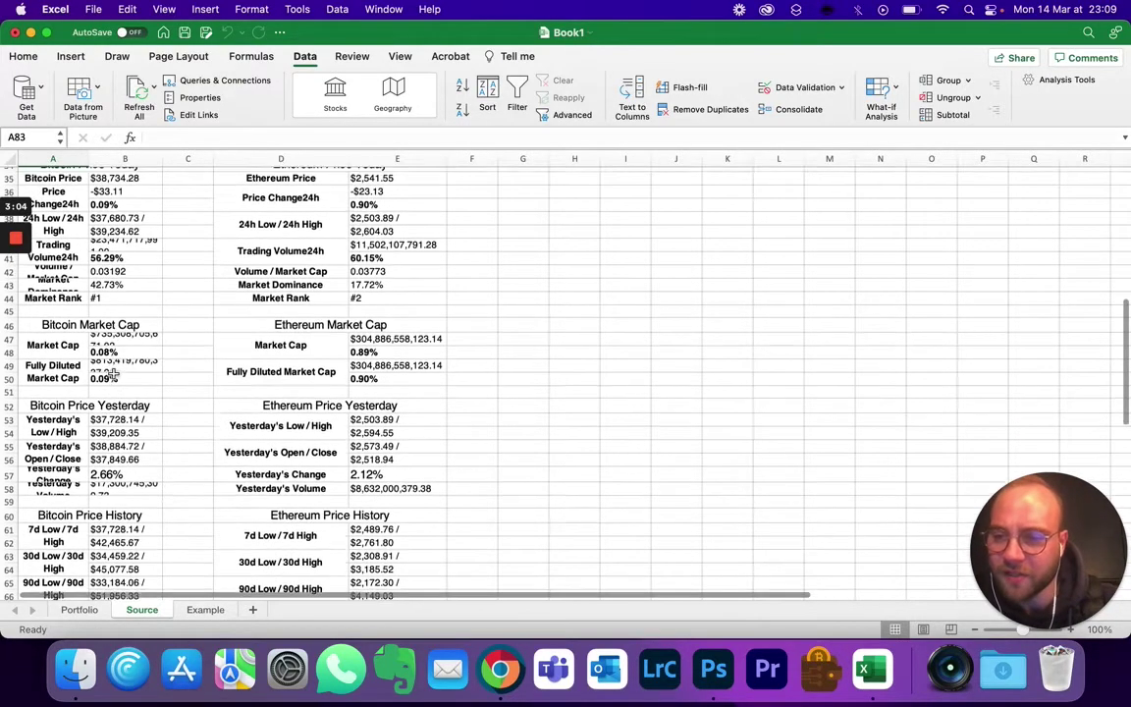
{"action": "scroll", "coordinate": [113, 374], "scroll_direction": "down", "scroll_amount": 2}
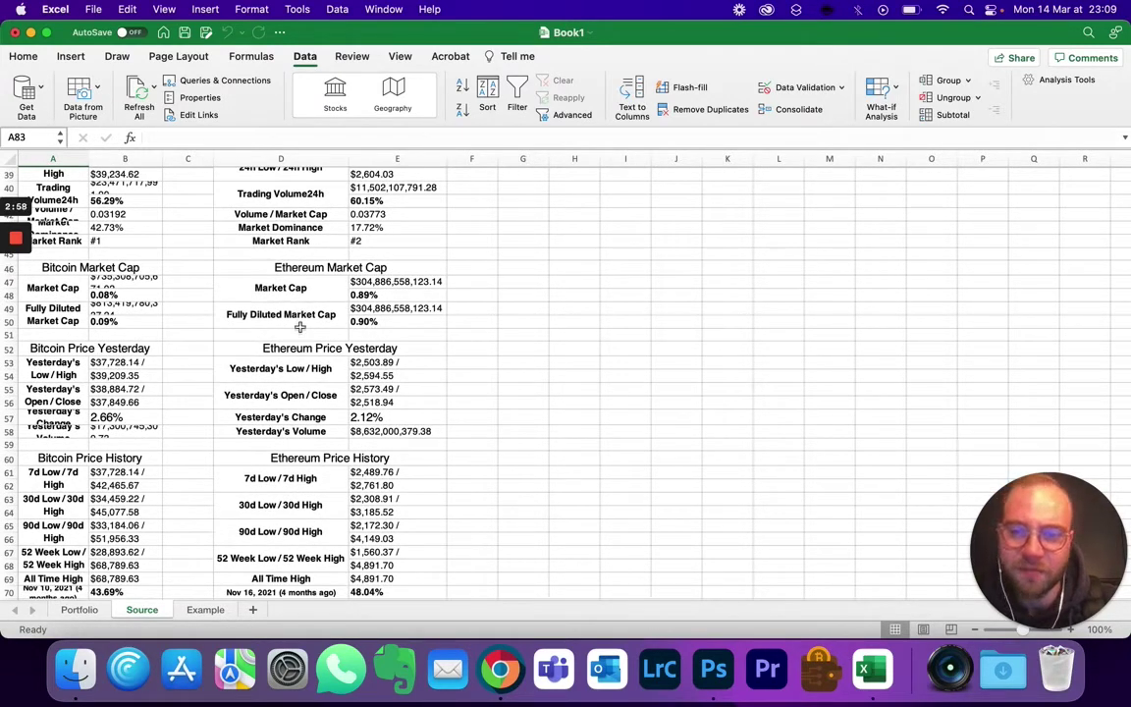
{"action": "scroll", "coordinate": [260, 449], "scroll_direction": "down", "scroll_amount": 5}
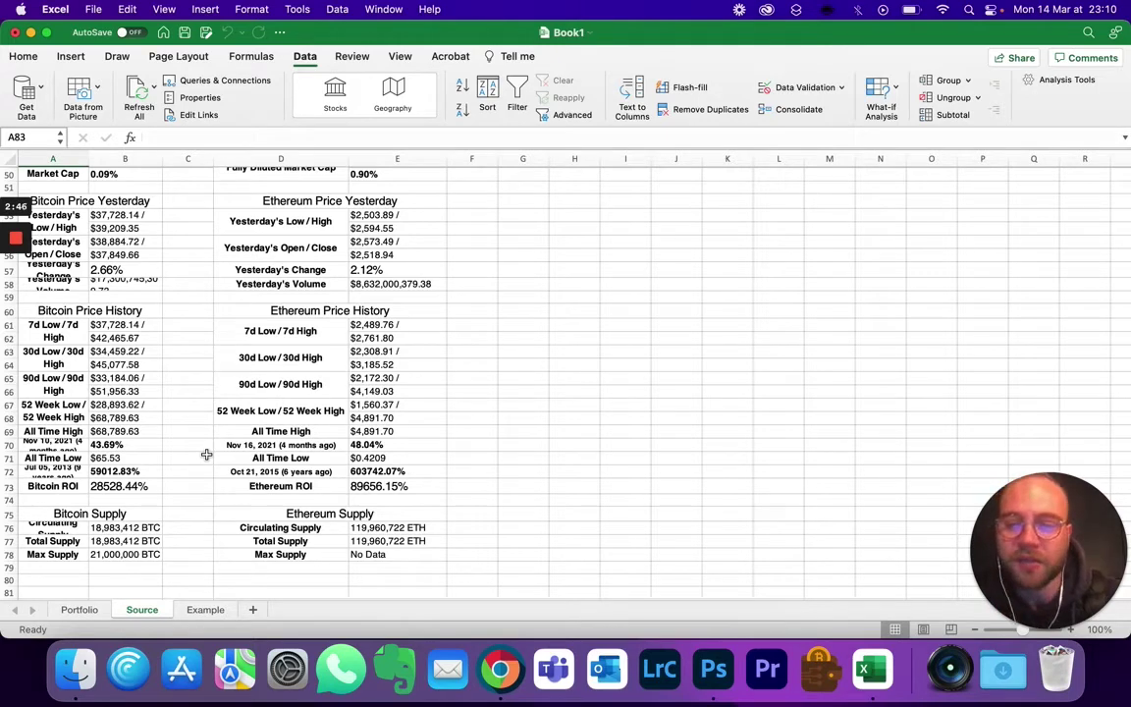
Step: On the Portfolio sheet, enter Bitcoin quantity 0,005 and euro buy price 30000 in D2:E2
{"action": "left_click", "coordinate": [79, 611]}
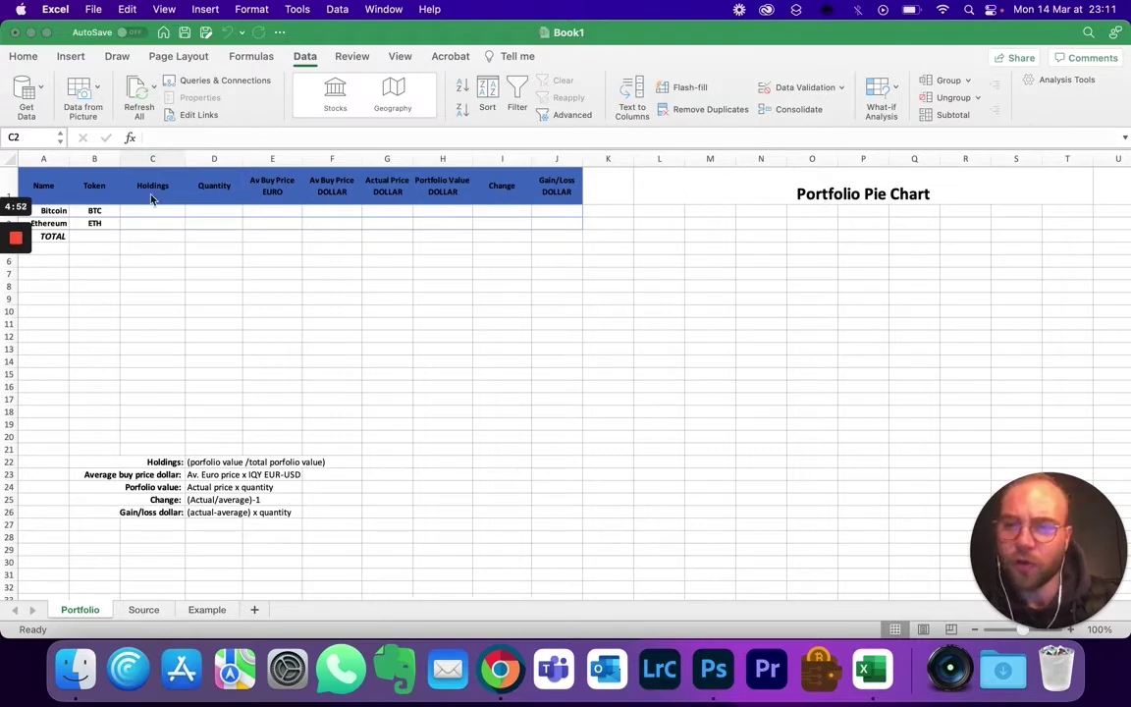
{"action": "left_click", "coordinate": [221, 209]}
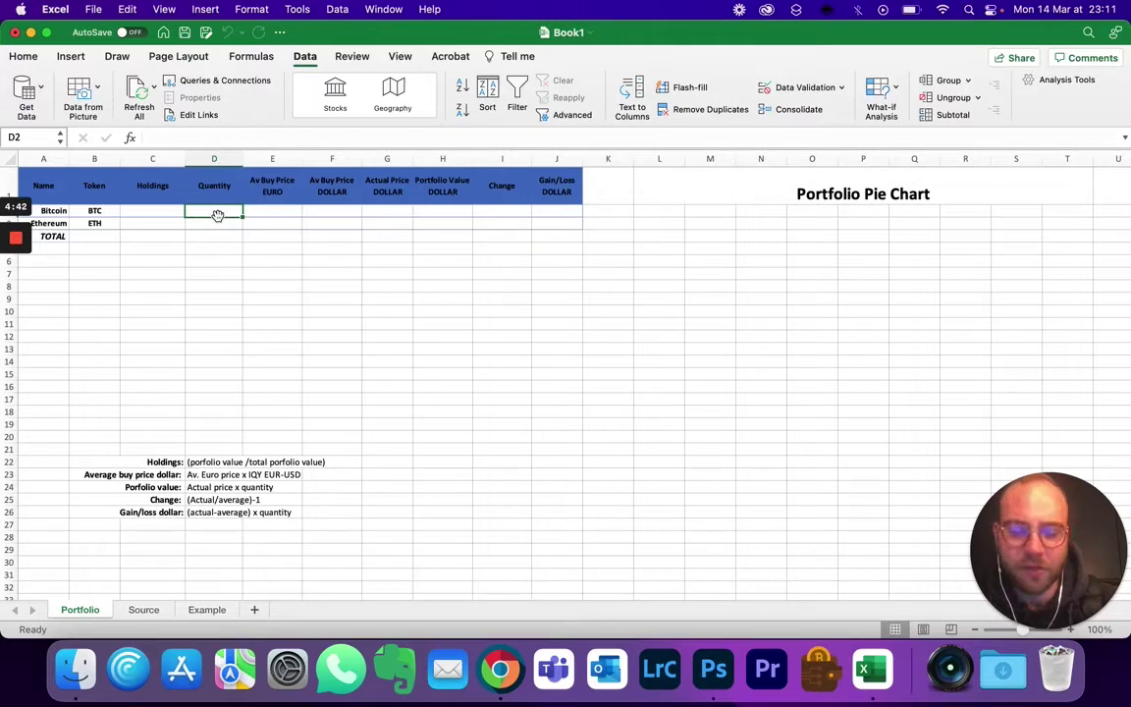
{"action": "type", "text": "0,005"}
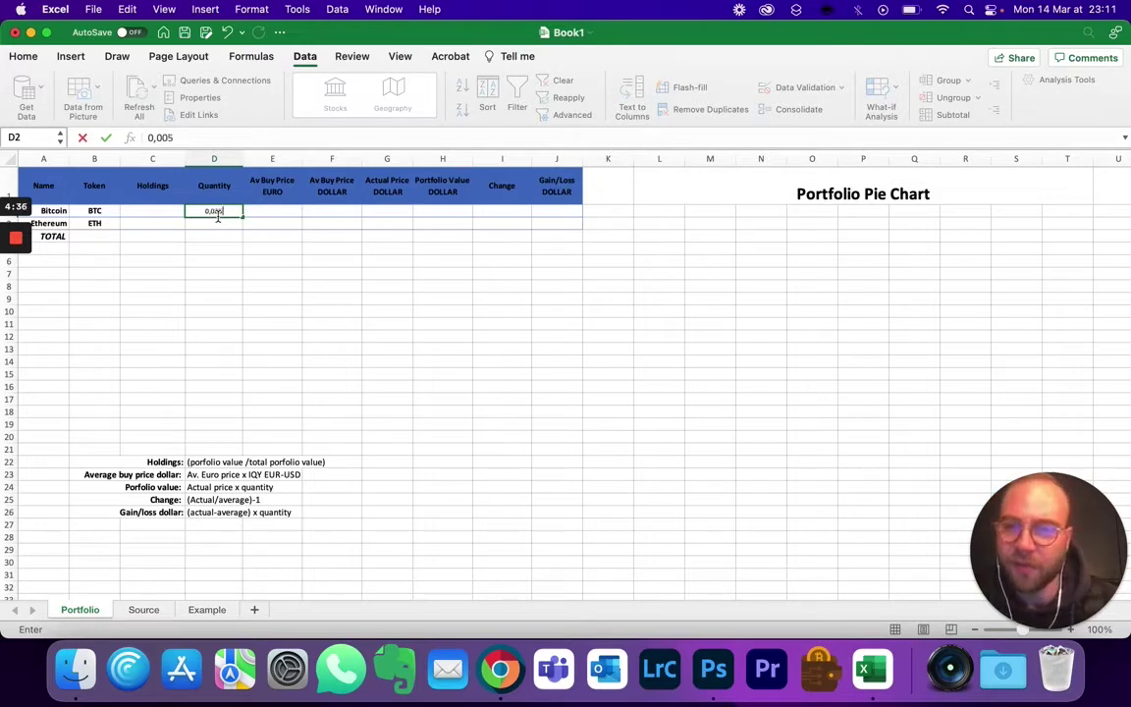
{"action": "key", "text": "Tab"}
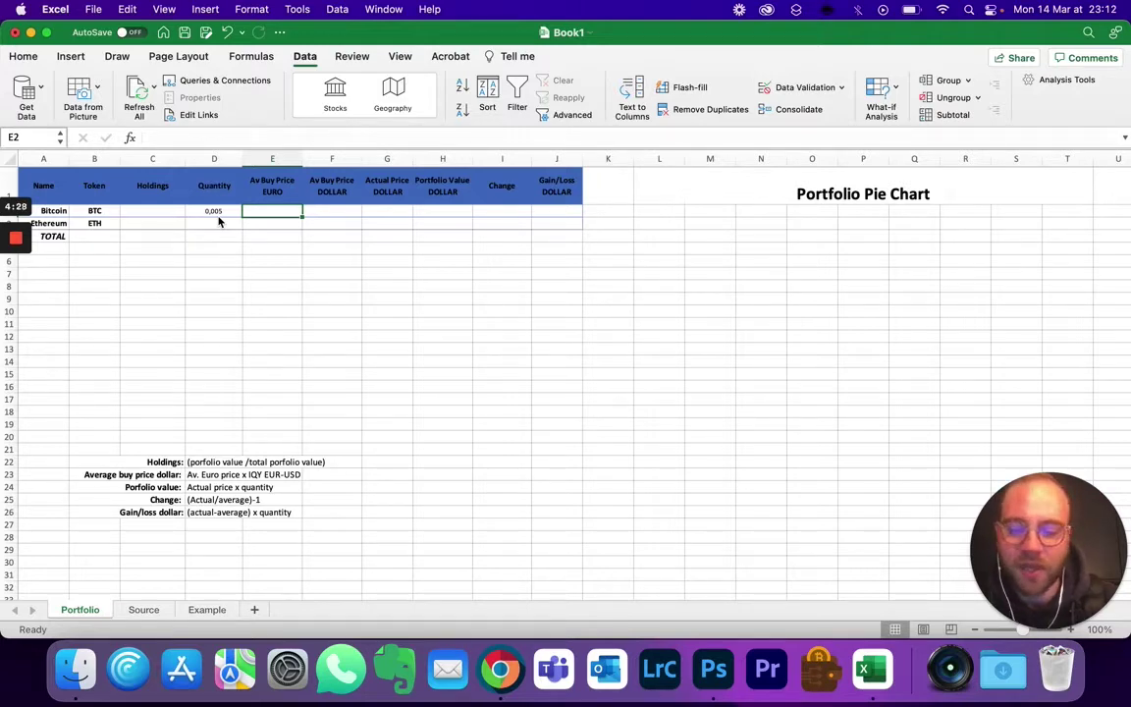
{"action": "type", "text": "30000"}
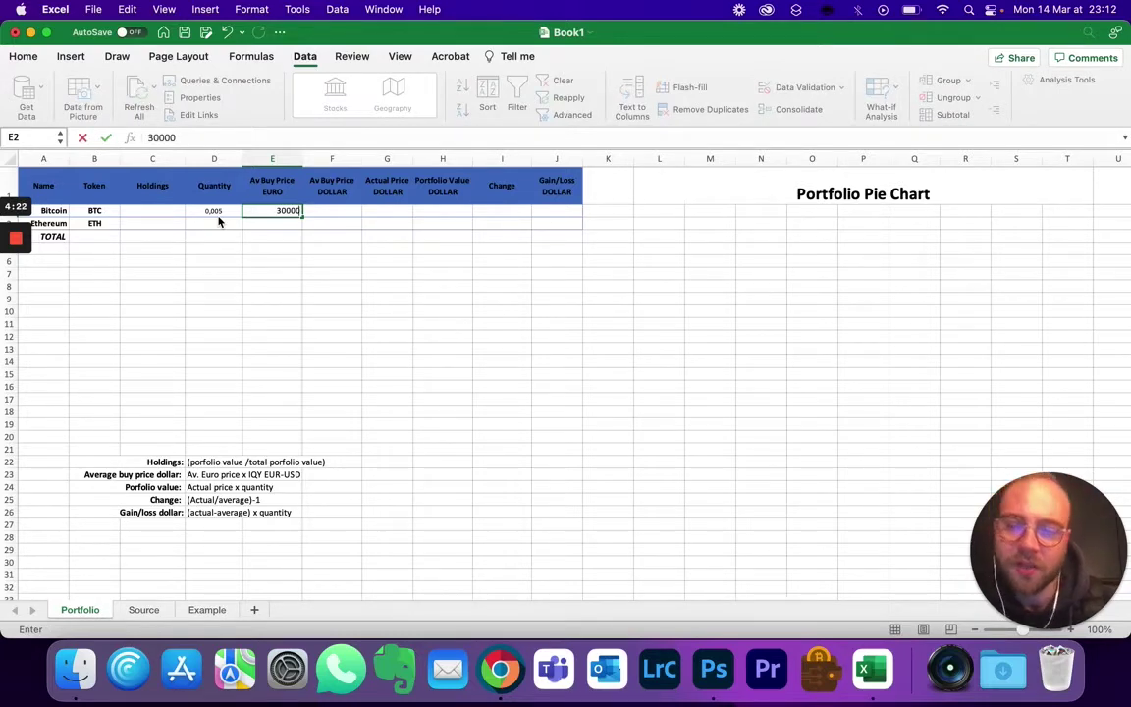
{"action": "key", "text": "Tab"}
{"action": "key", "text": "Tab"}
{"action": "key", "text": "Tab"}
{"action": "key", "text": "Tab"}
{"action": "key", "text": "Tab"}
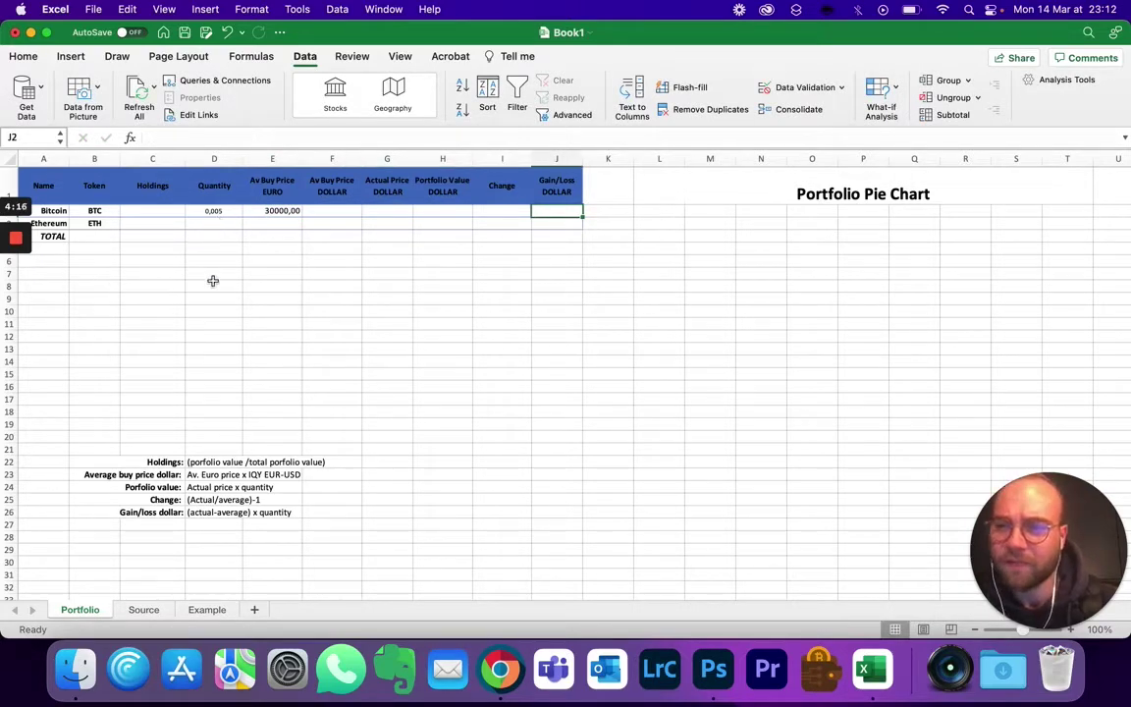
Step: Enter Ethereum quantity 0,01 and euro buy price 2000 in D3:E3
{"action": "left_click", "coordinate": [204, 225]}
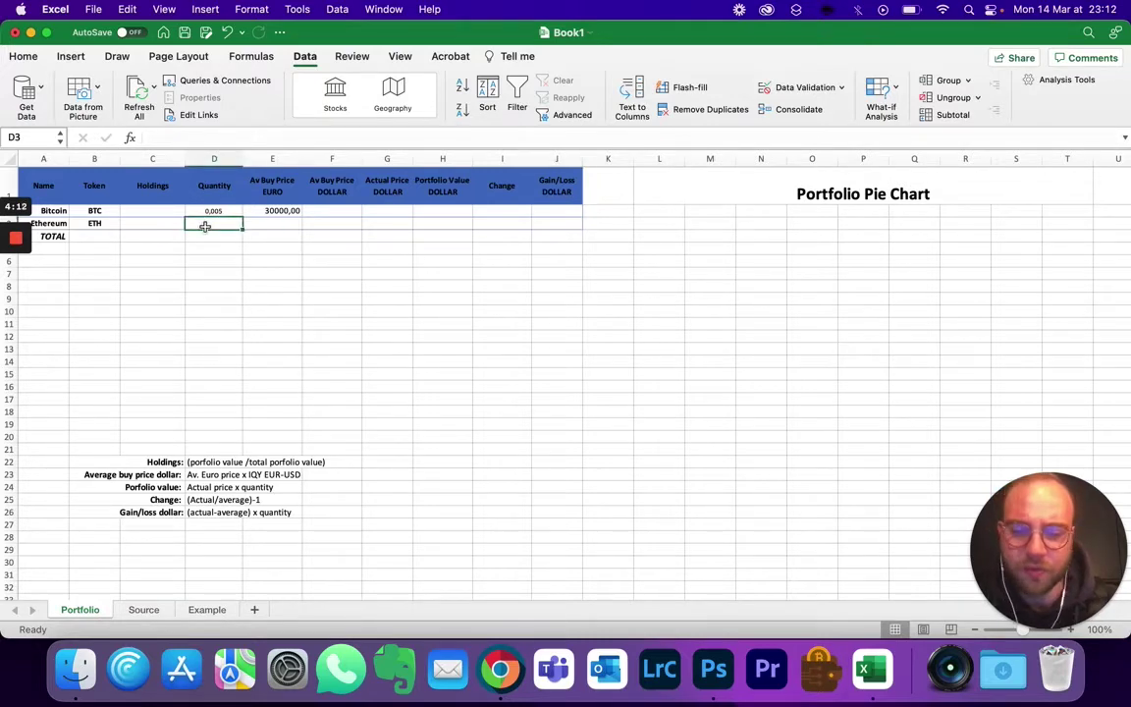
{"action": "type", "text": "0,0"}
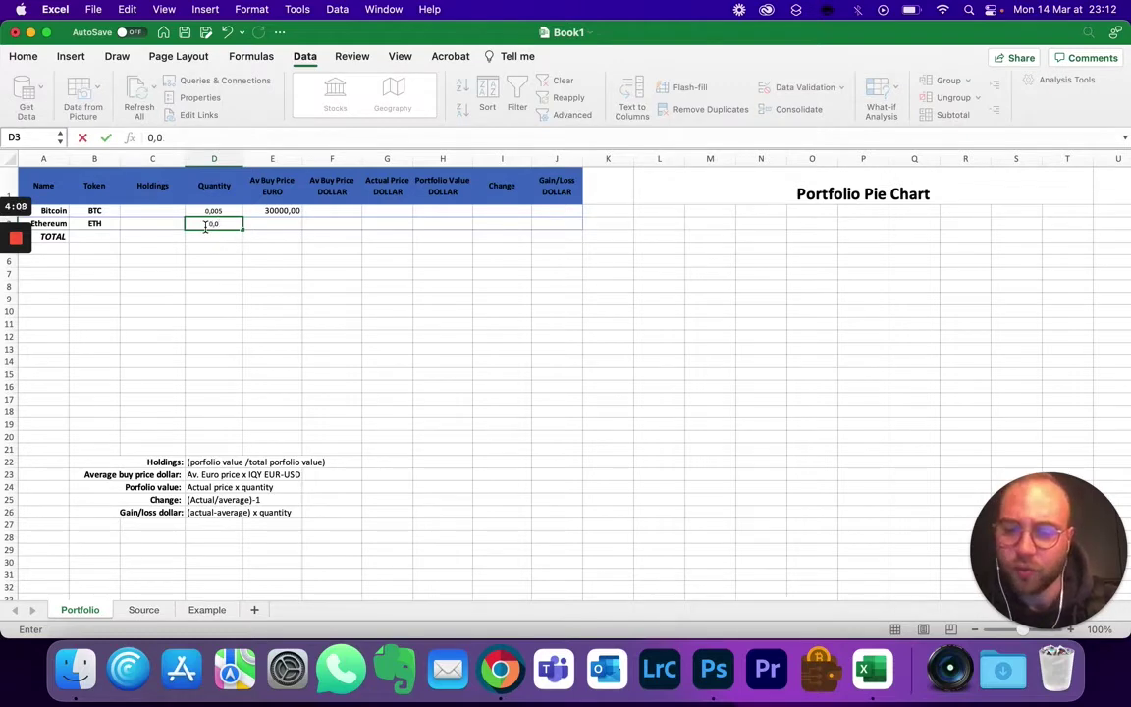
{"action": "type", "text": "1"}
{"action": "key", "text": "Tab"}
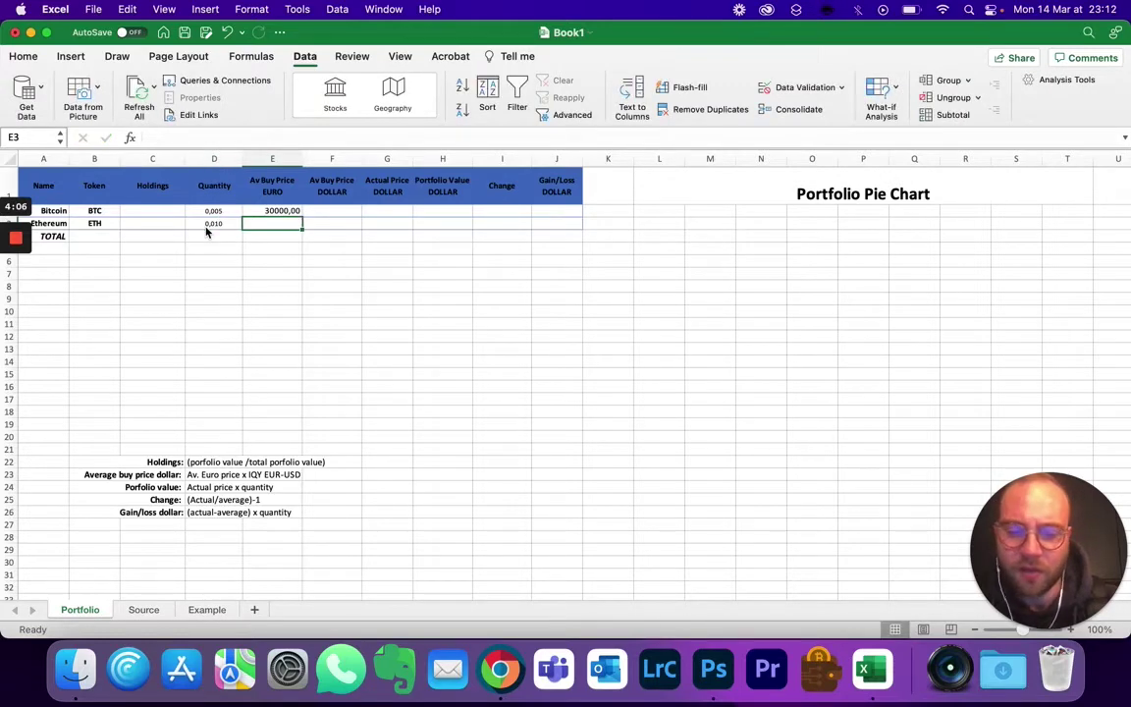
{"action": "type", "text": "2000"}
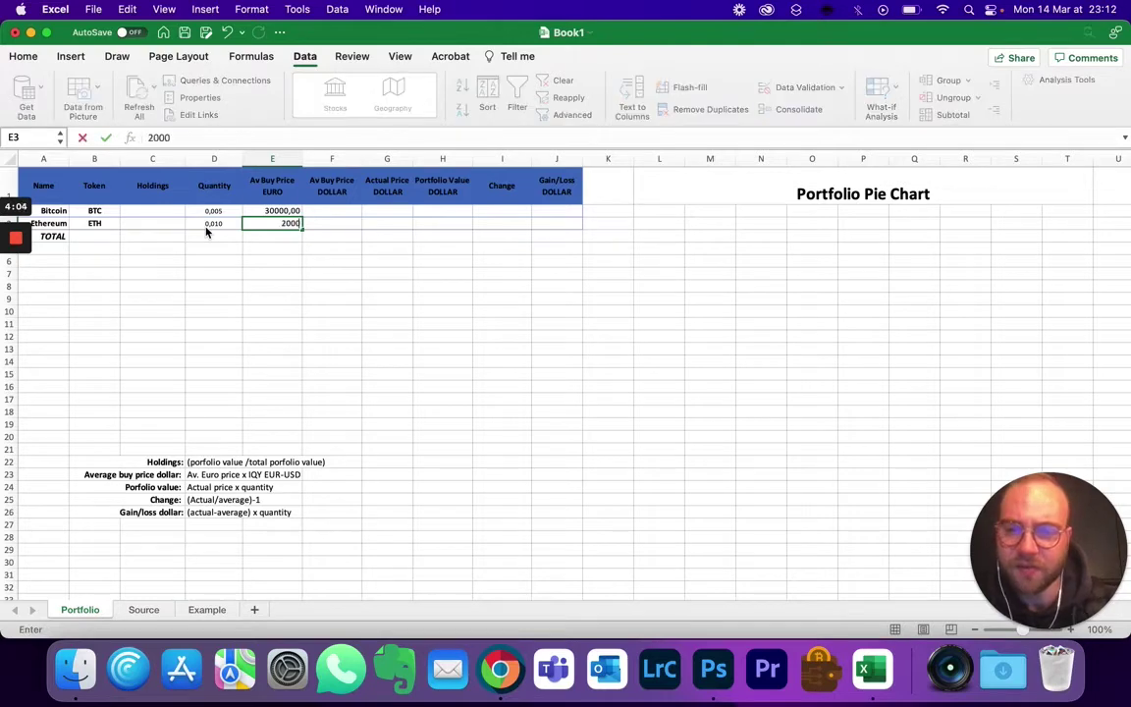
{"action": "key", "text": "Return"}
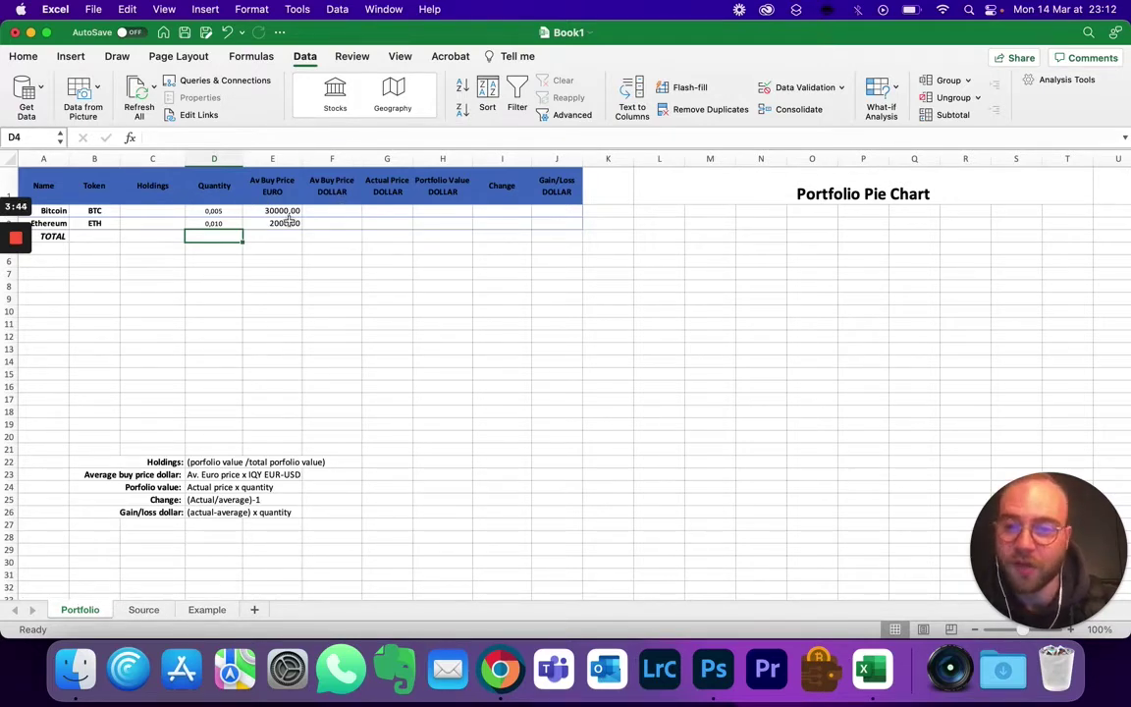
{"action": "left_click", "coordinate": [333, 210]}
Step: Enter =E2*Source!B83 in F2 for Bitcoin's dollar buy price
{"action": "type", "text": "="}
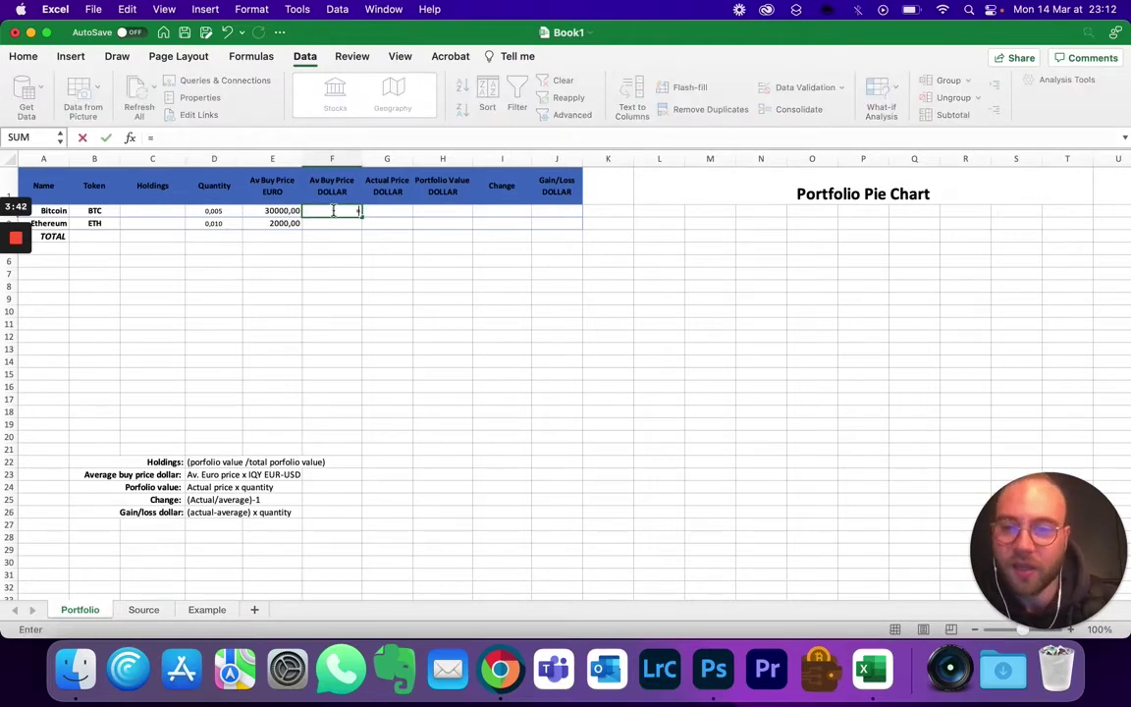
{"action": "left_click", "coordinate": [276, 211]}
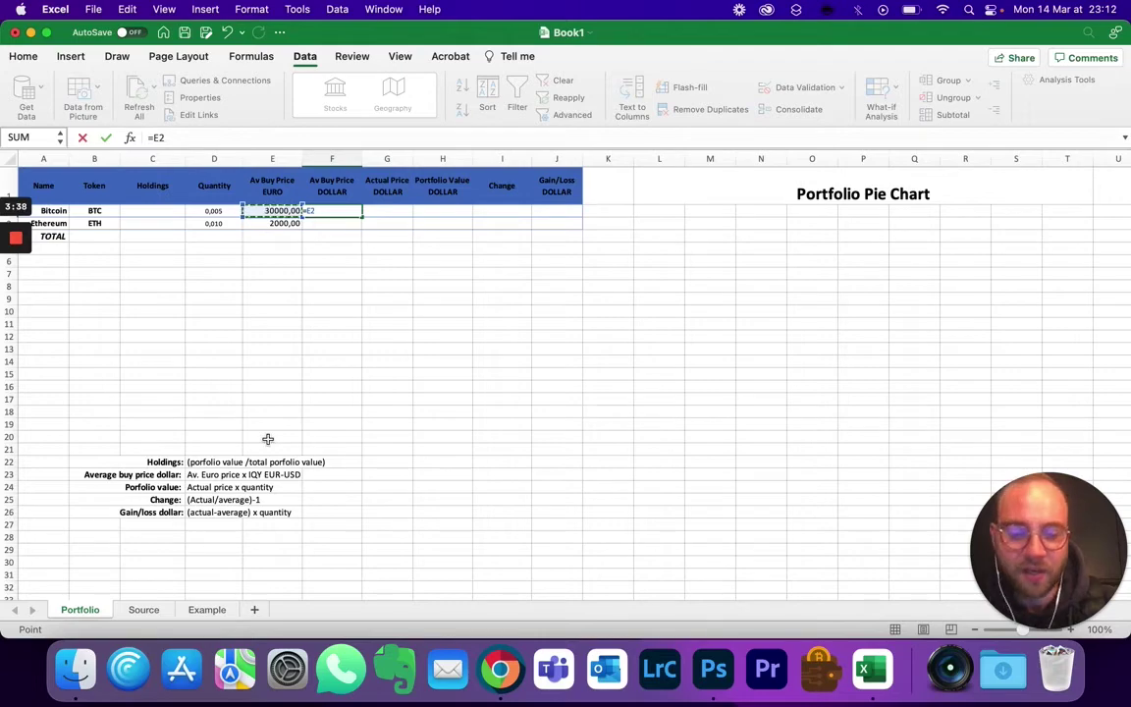
{"action": "type", "text": "*"}
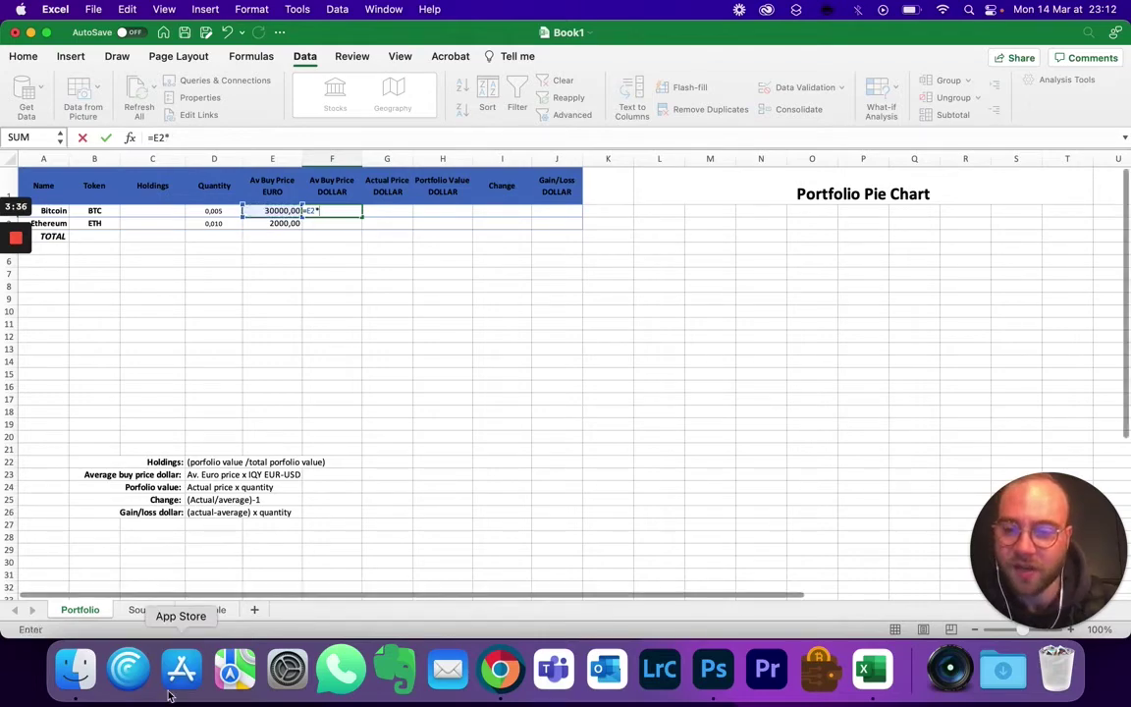
{"action": "left_click", "coordinate": [144, 609]}
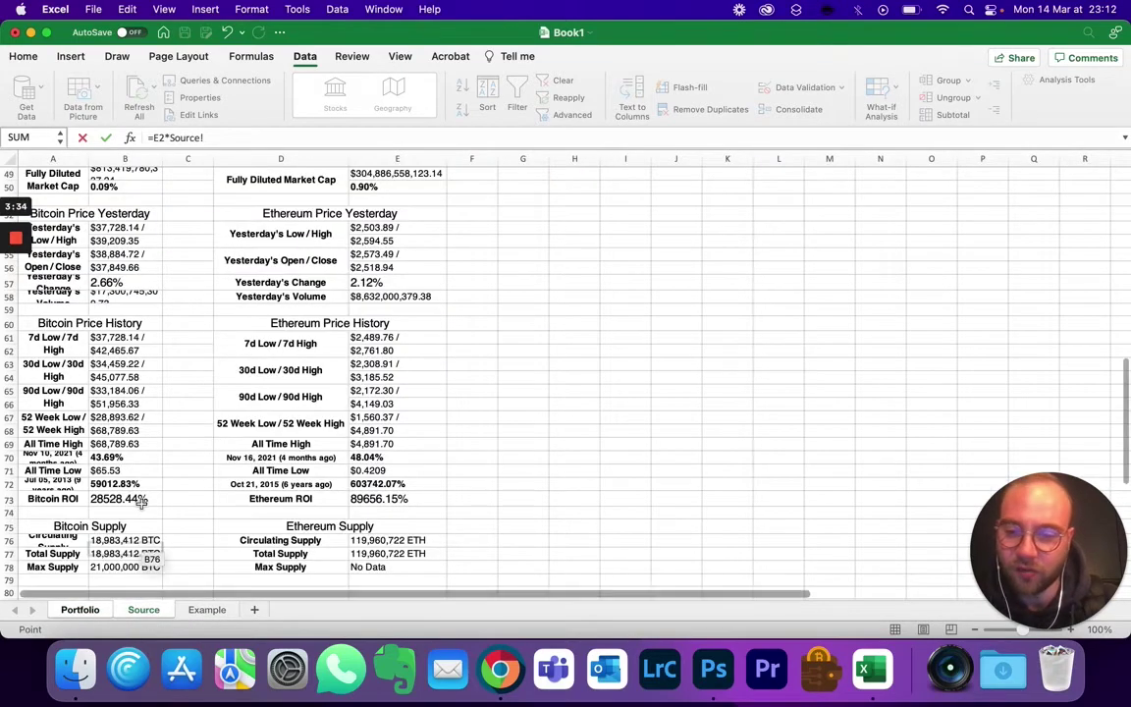
{"action": "scroll", "coordinate": [141, 489], "scroll_direction": "down", "scroll_amount": 15}
{"action": "scroll", "coordinate": [141, 489], "scroll_direction": "up", "scroll_amount": 8}
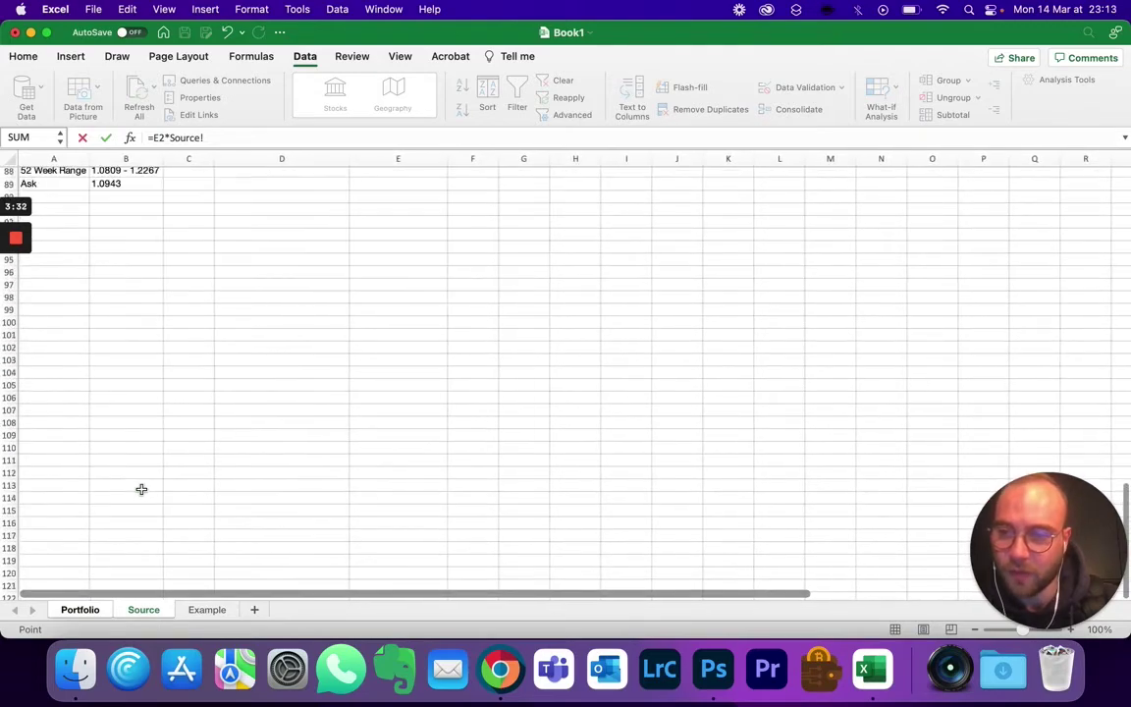
{"action": "left_click_drag", "start_coordinate": [128, 315], "coordinate": [108, 298]}
{"action": "left_click", "coordinate": [108, 281]}
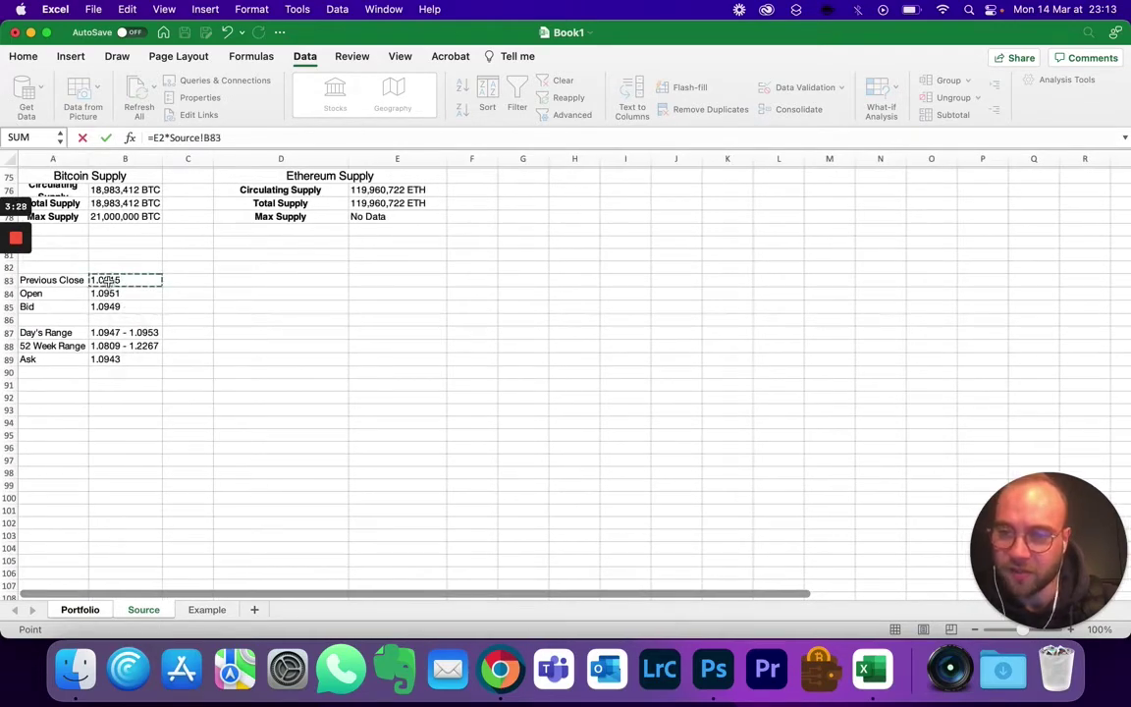
{"action": "key", "text": "Return"}
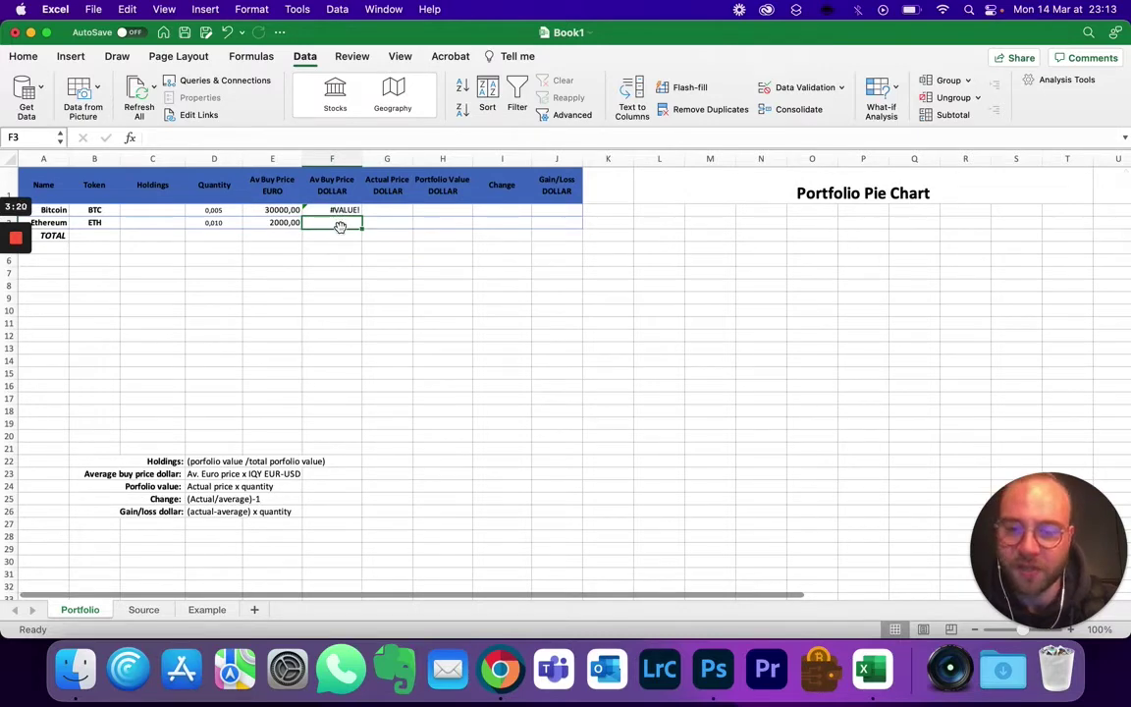
Step: Fix a stray entry in E3, restoring Ethereum's euro price 2000
{"action": "type", "text": "="}
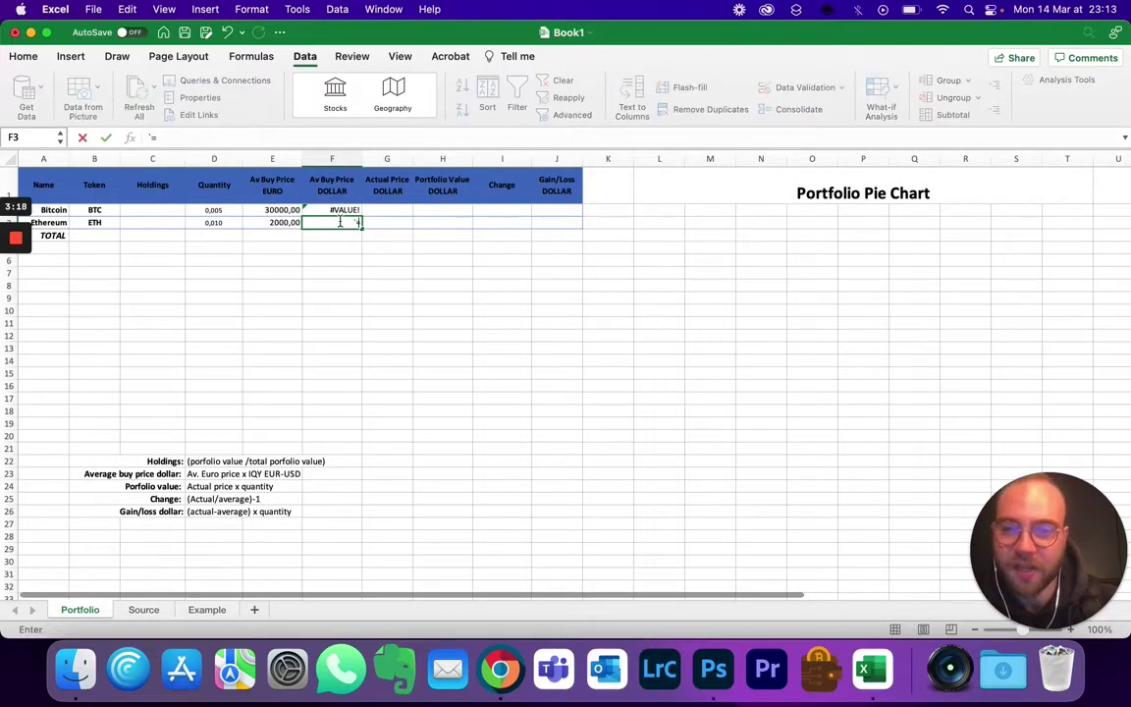
{"action": "left_click", "coordinate": [285, 223]}
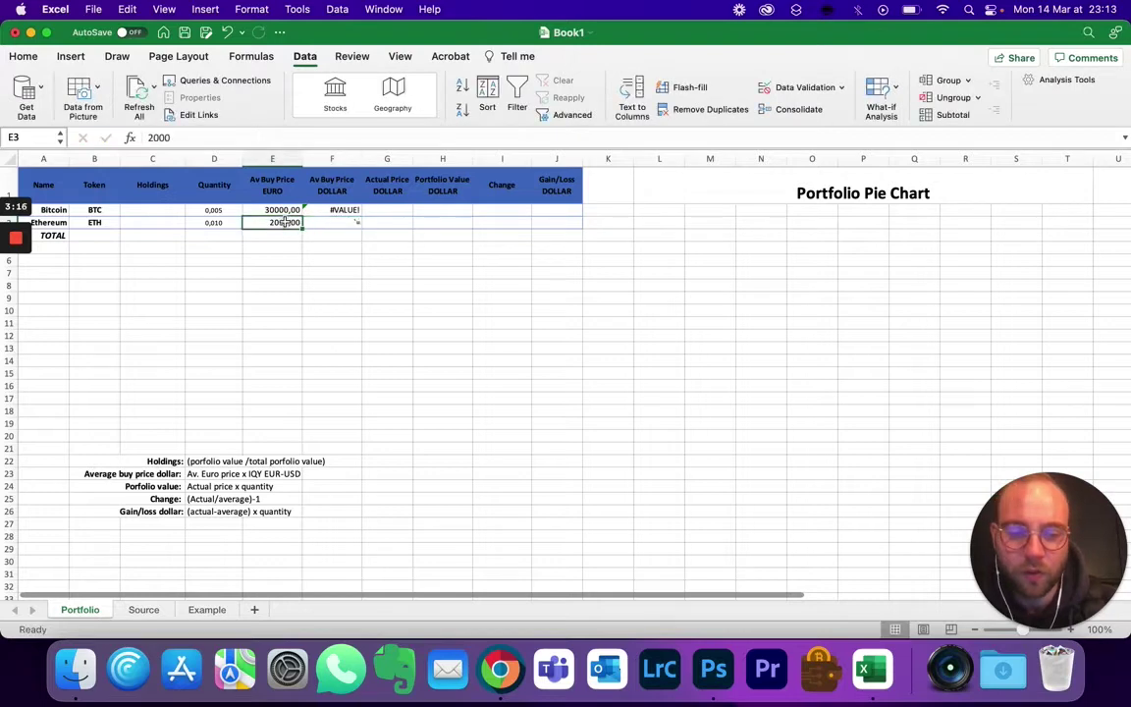
{"action": "type", "text": "*"}
{"action": "key", "text": "BackSpace"}
{"action": "type", "text": "2000"}
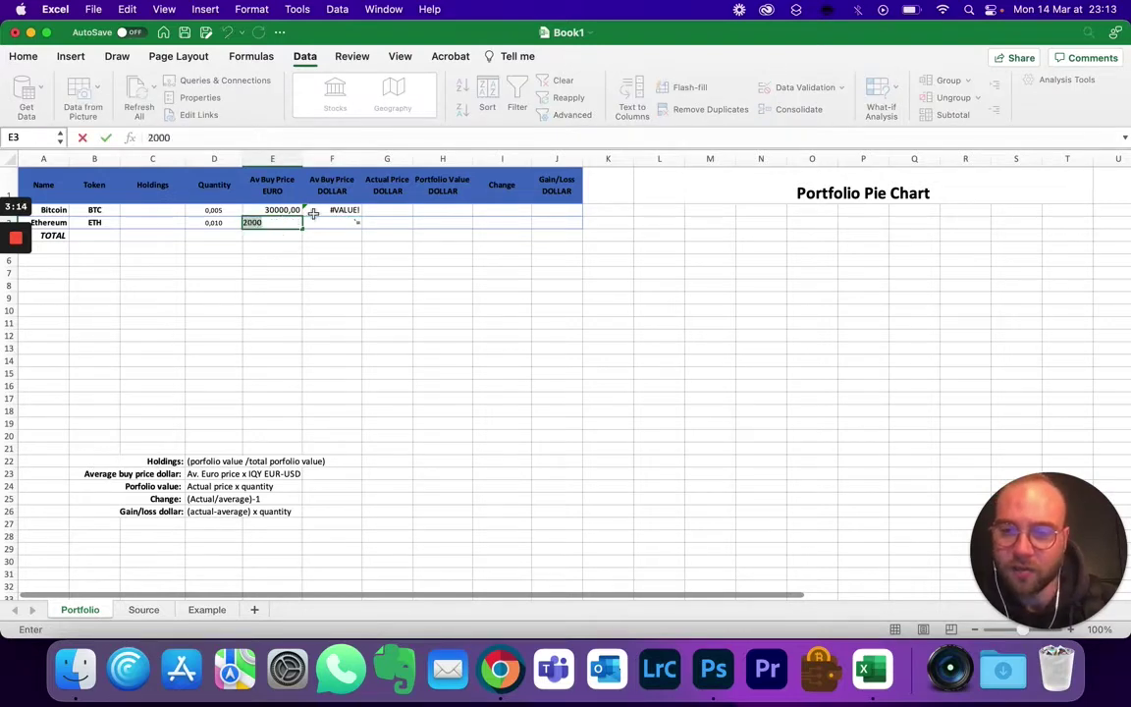
{"action": "left_click", "coordinate": [345, 223]}
Step: Enter =E3*Source!B83 in F3 for Ethereum's dollar buy price
{"action": "type", "text": "="}
{"action": "left_click", "coordinate": [283, 223]}
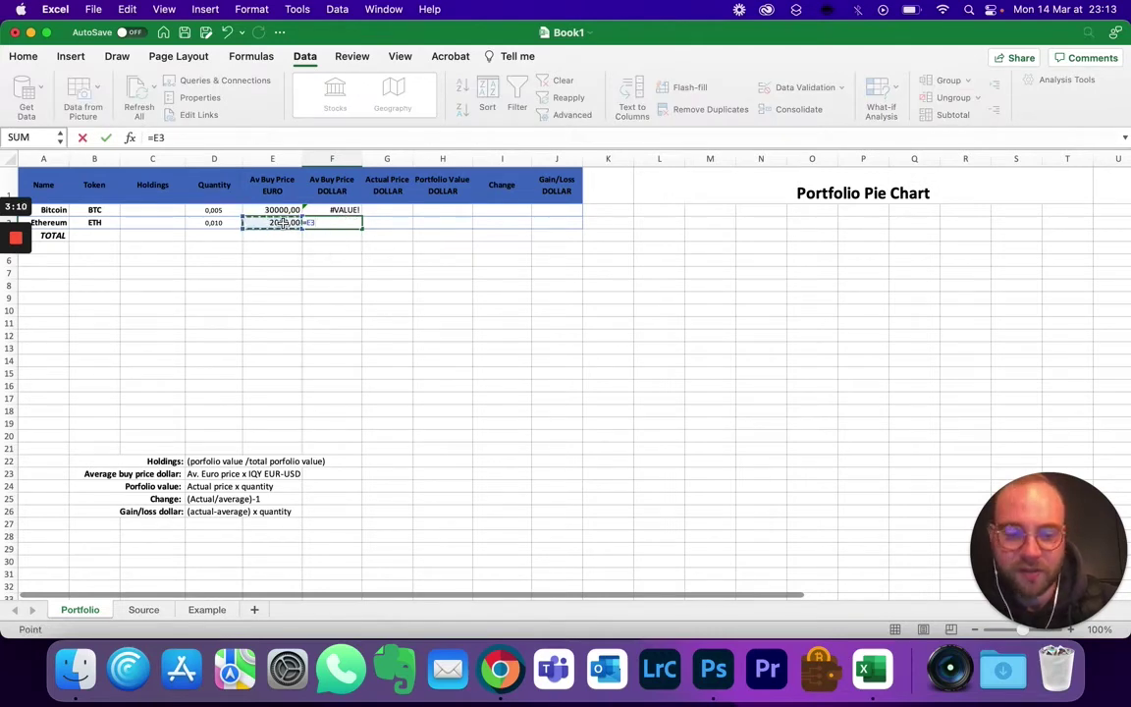
{"action": "type", "text": "*"}
{"action": "left_click", "coordinate": [147, 609]}
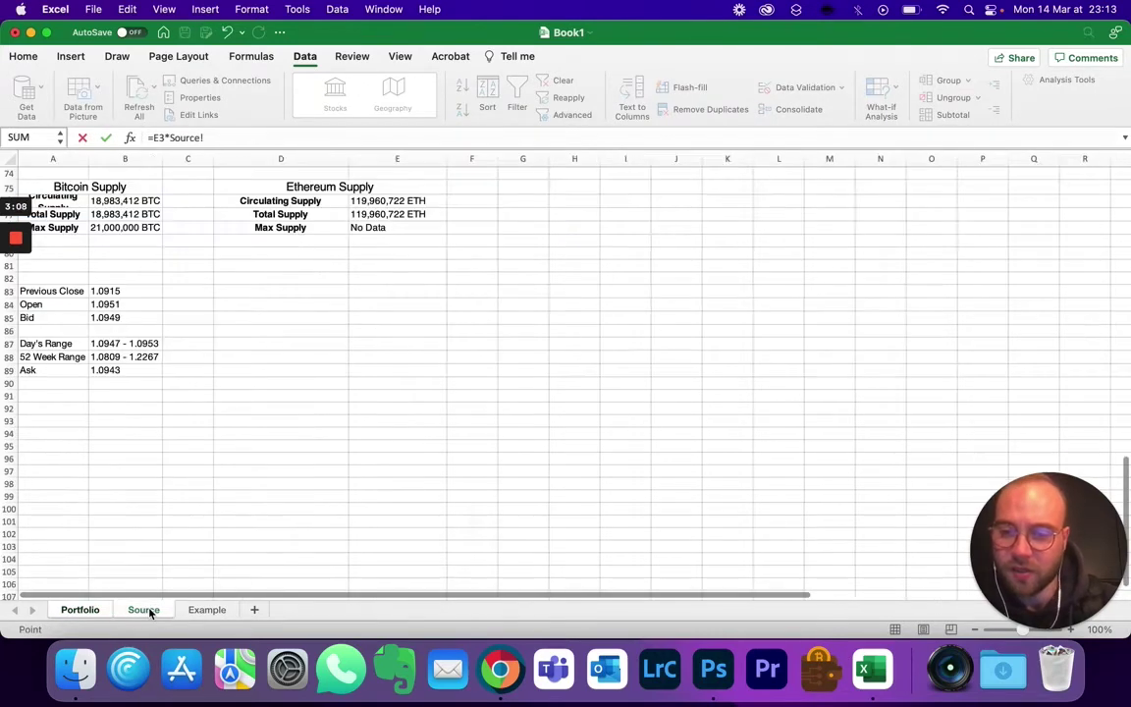
{"action": "left_click", "coordinate": [116, 293]}
{"action": "key", "text": "Return"}
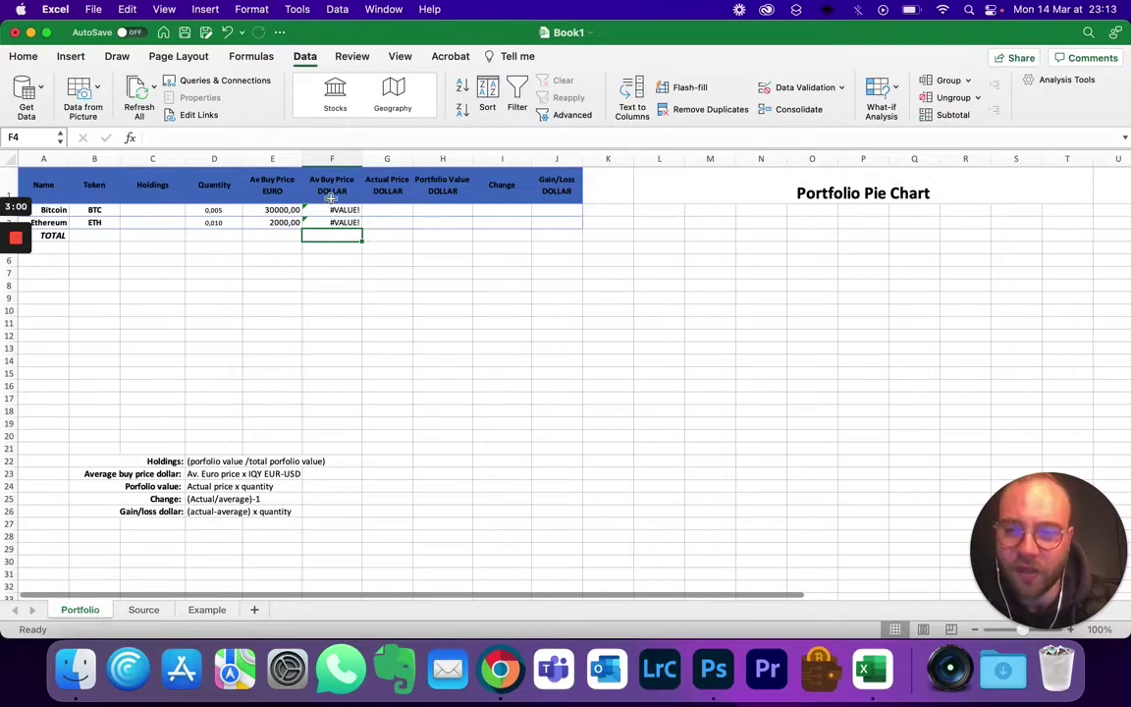
Step: Select every cell on the Source sheet and open the Replace dialog with Shift+Command+H
{"action": "left_click", "coordinate": [144, 610]}
{"action": "scroll", "coordinate": [195, 359], "scroll_direction": "up", "scroll_amount": 8}
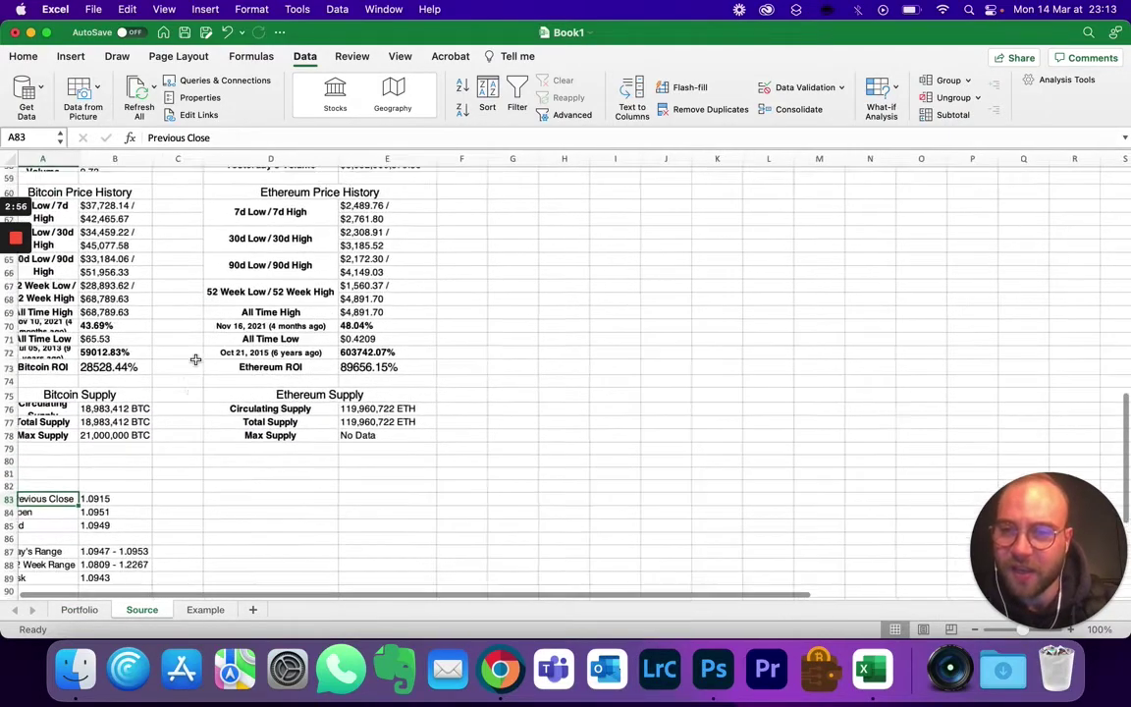
{"action": "scroll", "coordinate": [195, 359], "scroll_direction": "up", "scroll_amount": 10}
{"action": "scroll", "coordinate": [196, 359], "scroll_direction": "down", "scroll_amount": 8}
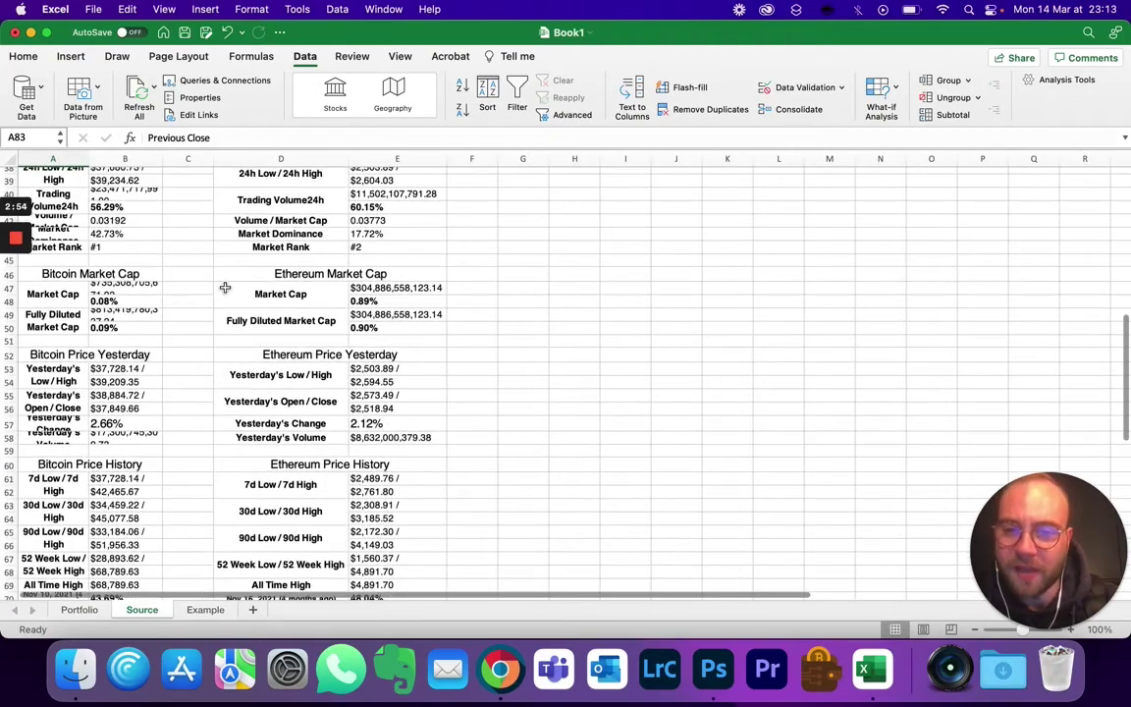
{"action": "scroll", "coordinate": [224, 288], "scroll_direction": "up", "scroll_amount": 3}
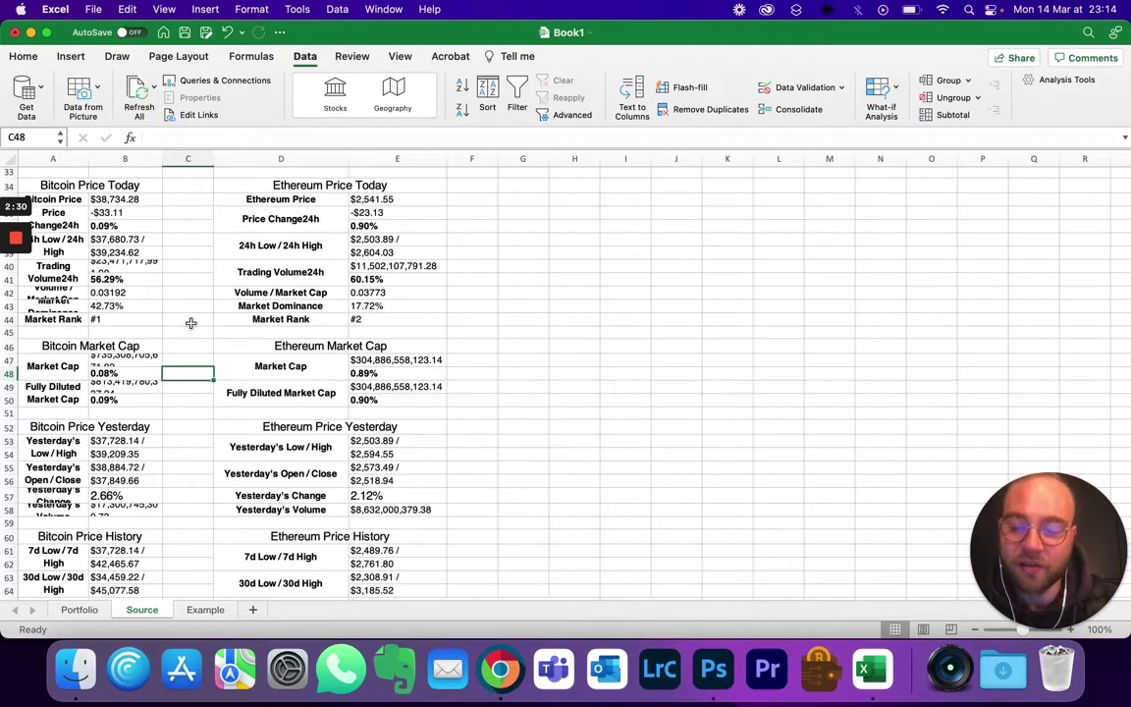
{"action": "key", "text": "super+a"}
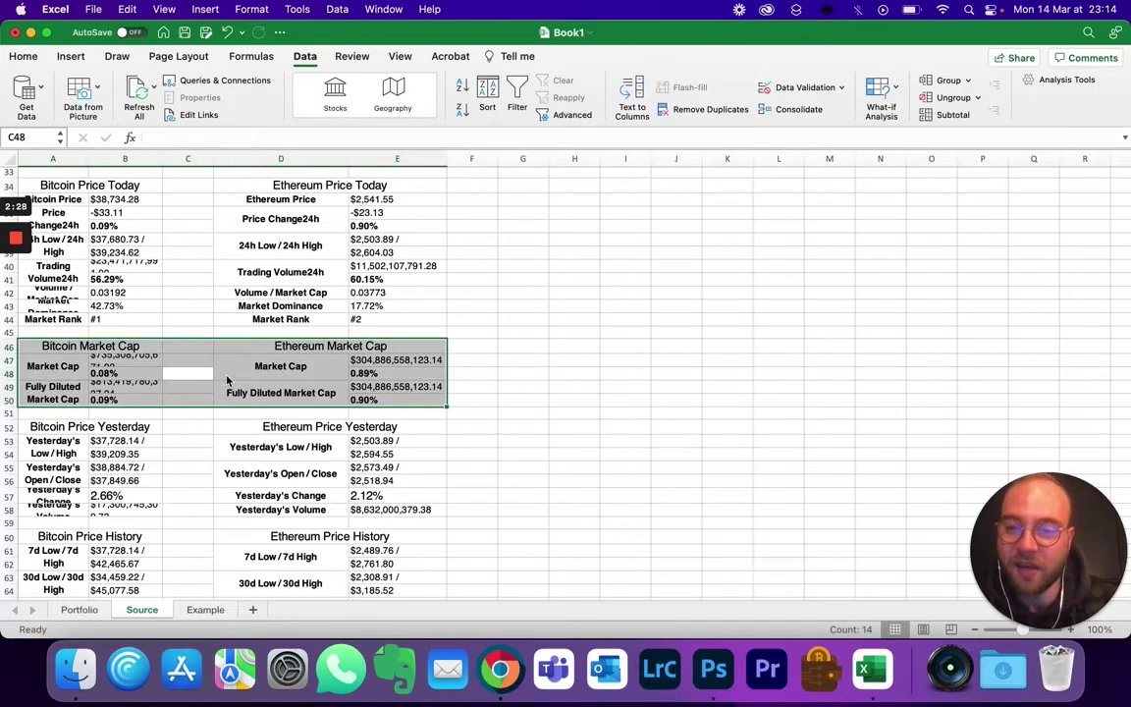
{"action": "key", "text": "super+a"}
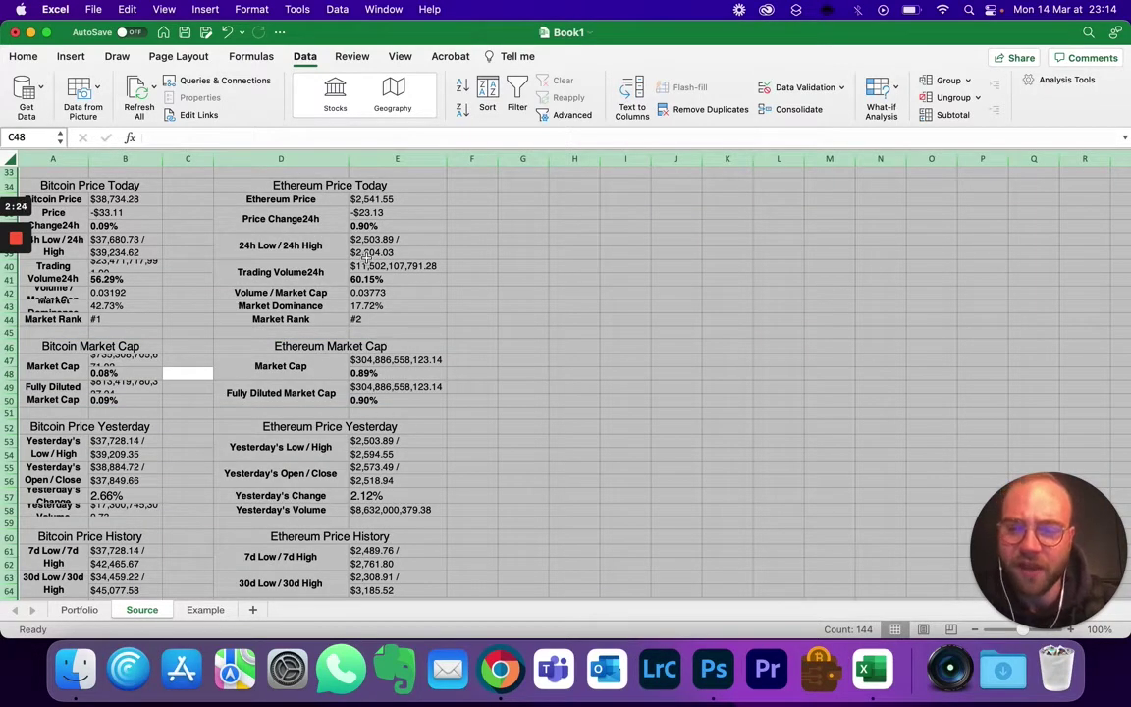
{"action": "key", "text": "super+shift+h"}
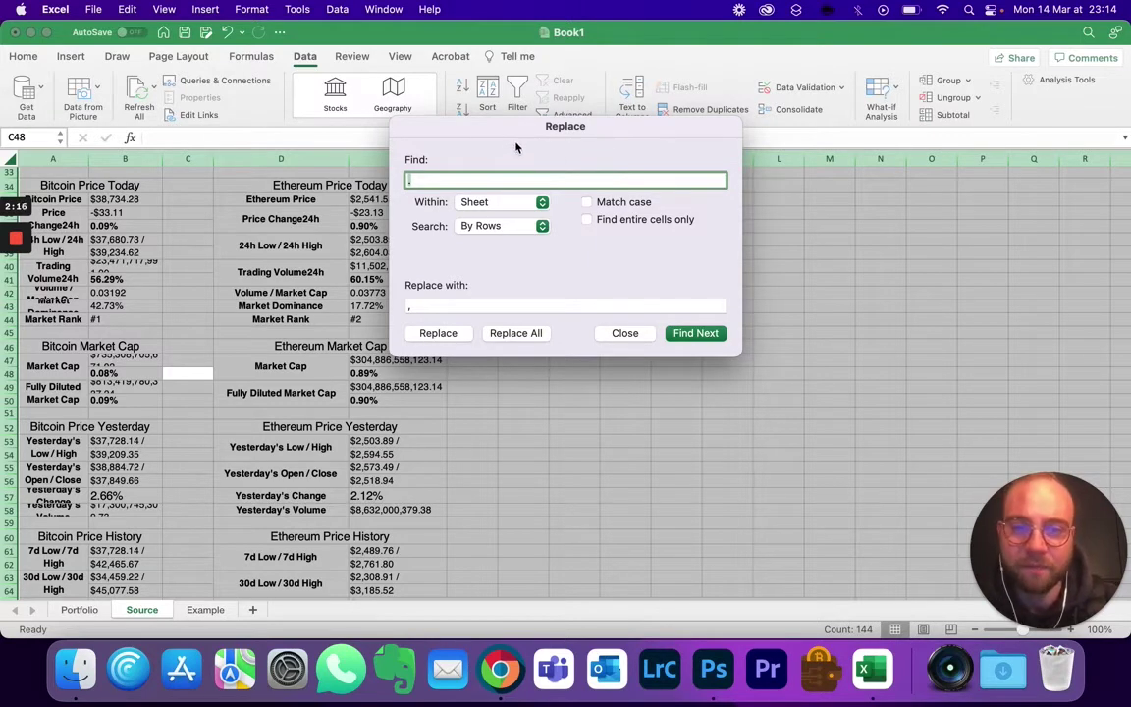
Step: Replace all dollar signs and all thousands commas on the Source sheet with nothing
{"action": "left_click_drag", "start_coordinate": [460, 119], "coordinate": [448, 147]}
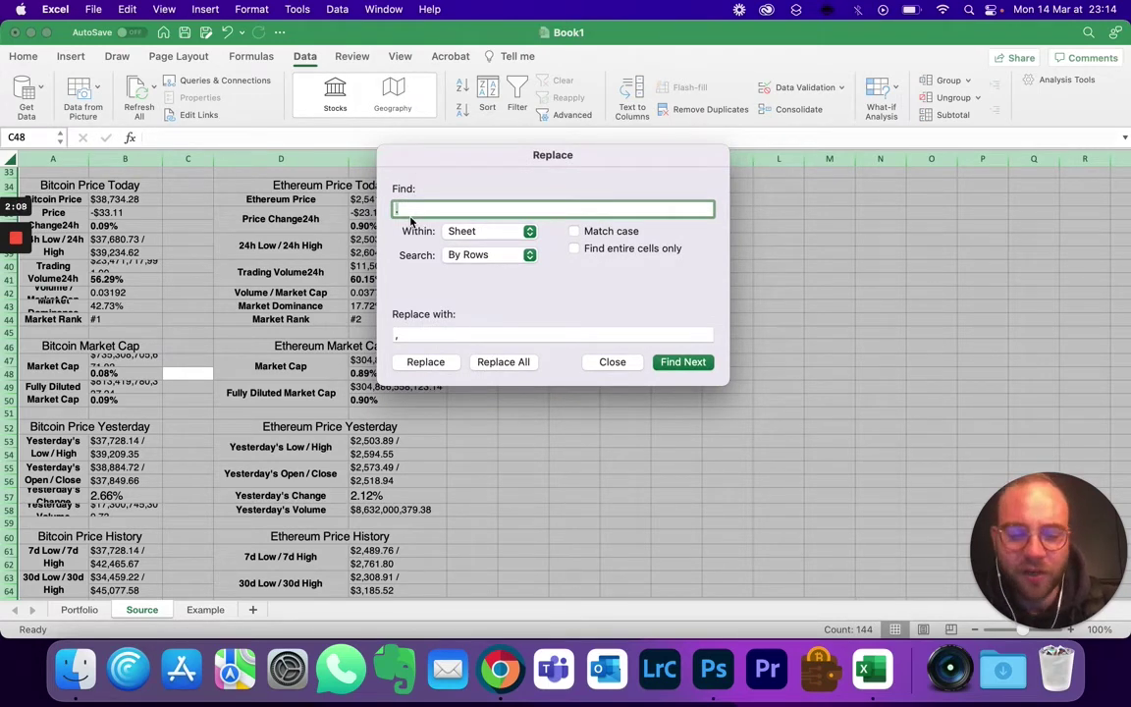
{"action": "left_click", "coordinate": [416, 333]}
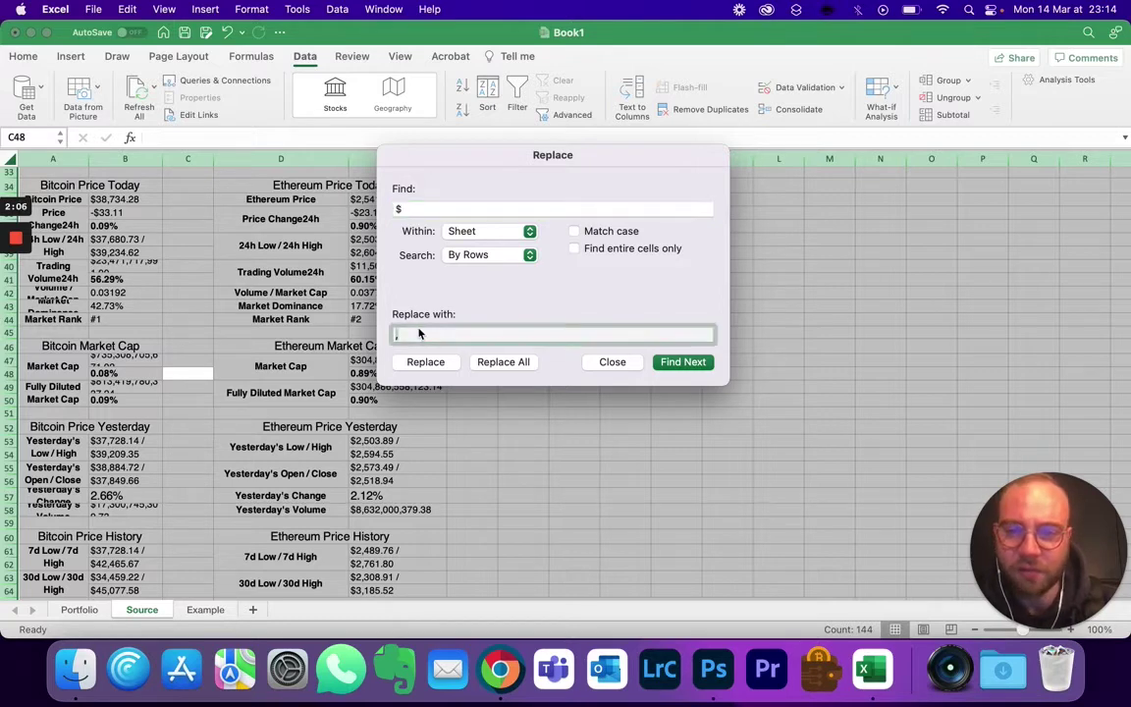
{"action": "key", "text": "BackSpace"}
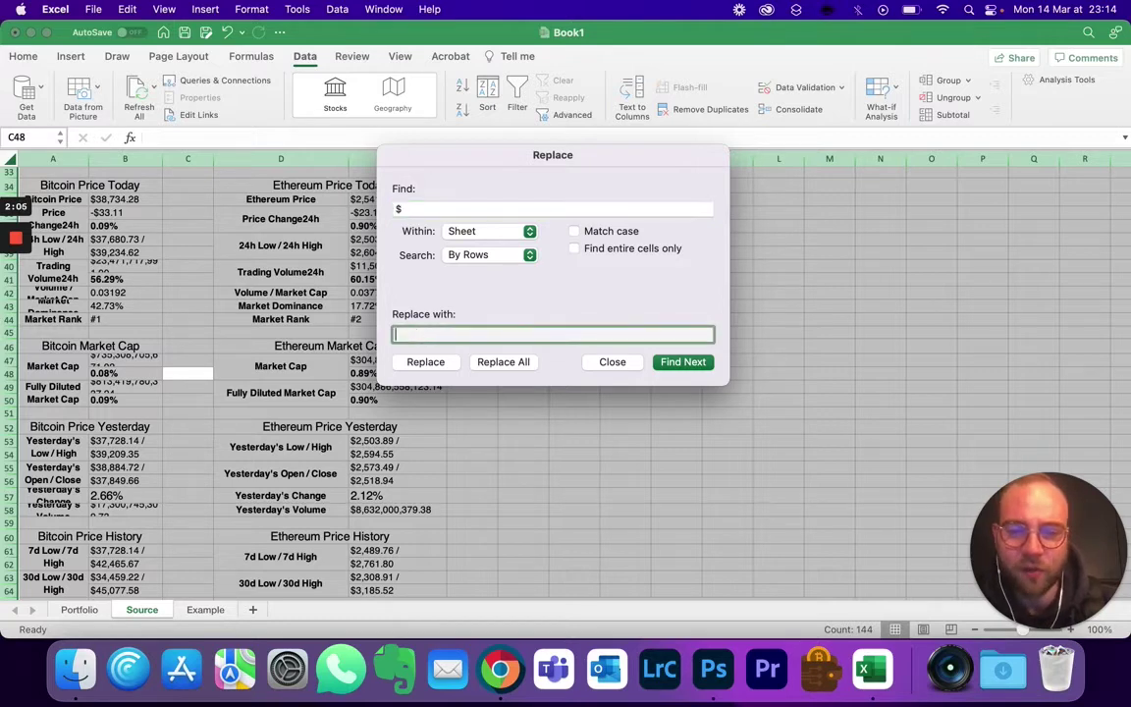
{"action": "left_click", "coordinate": [490, 364]}
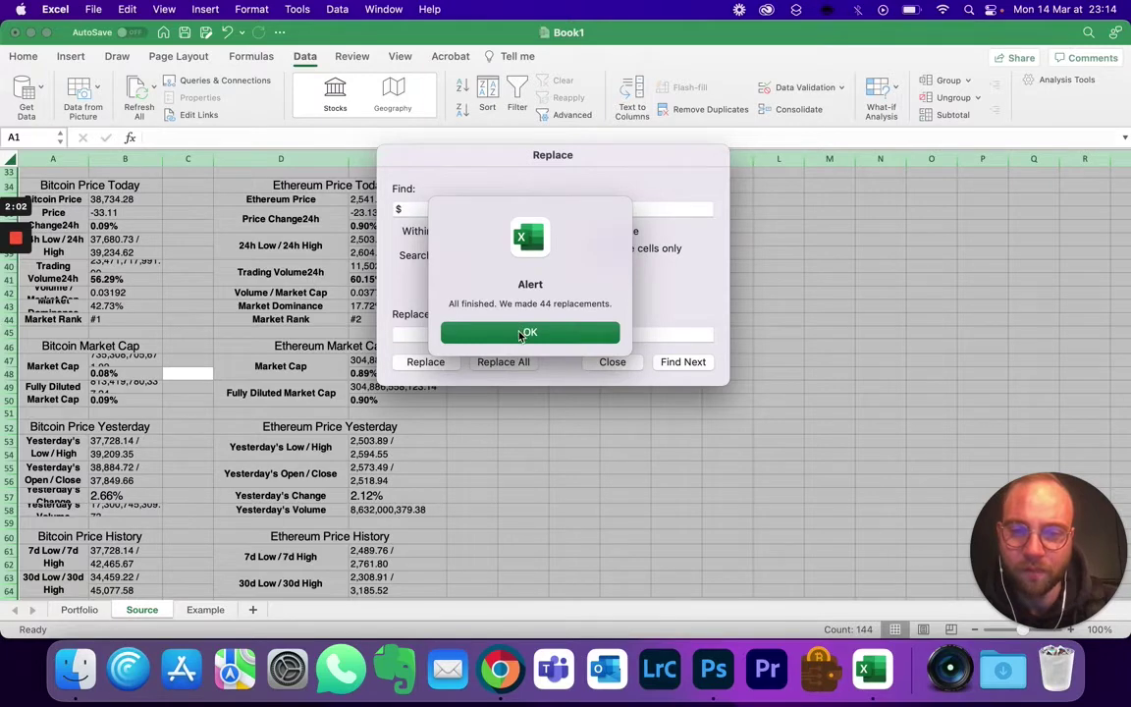
{"action": "left_click", "coordinate": [521, 335]}
{"action": "left_click", "coordinate": [431, 209]}
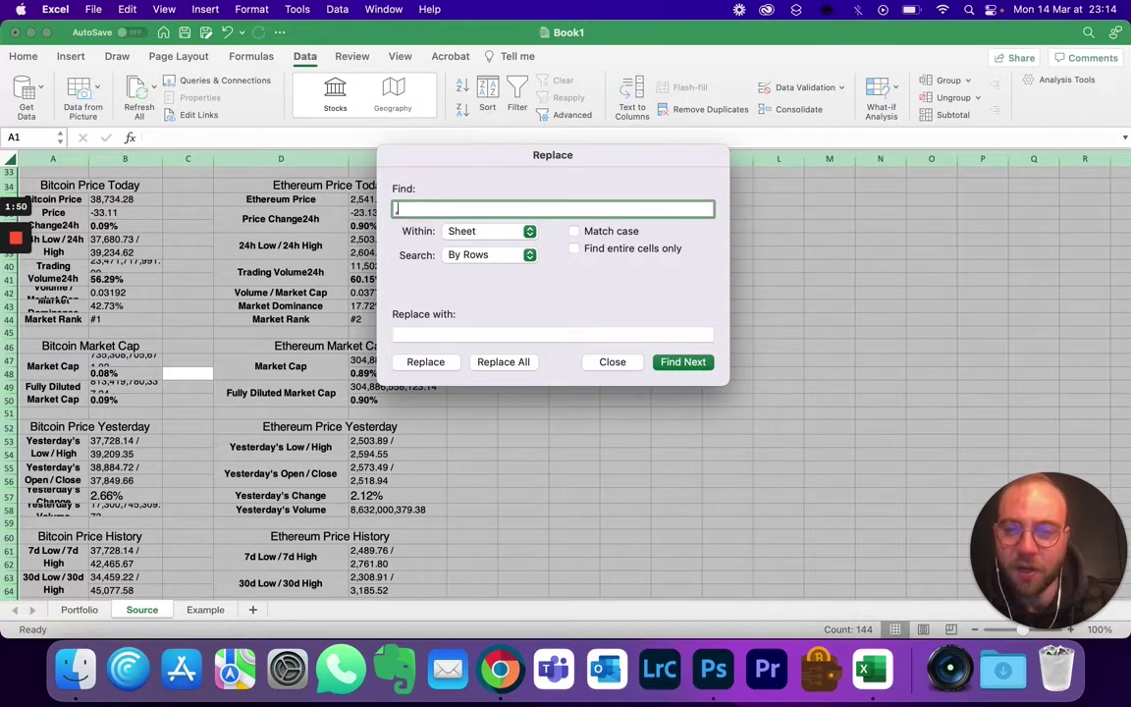
{"action": "left_click", "coordinate": [525, 361]}
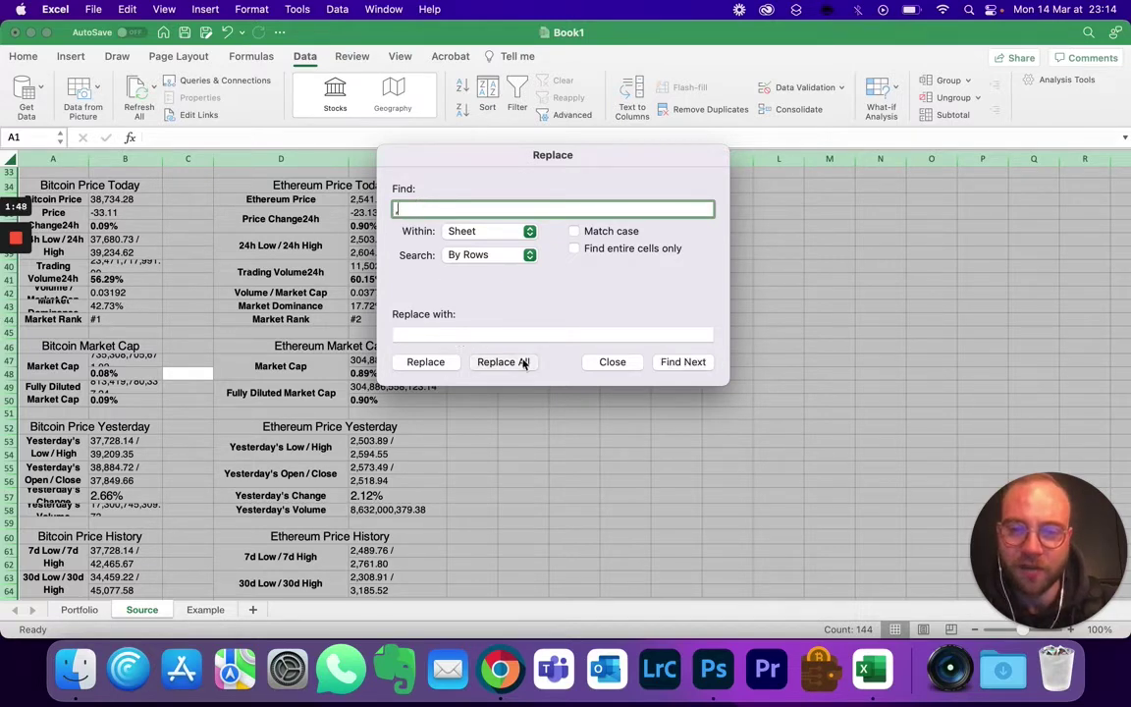
{"action": "left_click", "coordinate": [535, 331]}
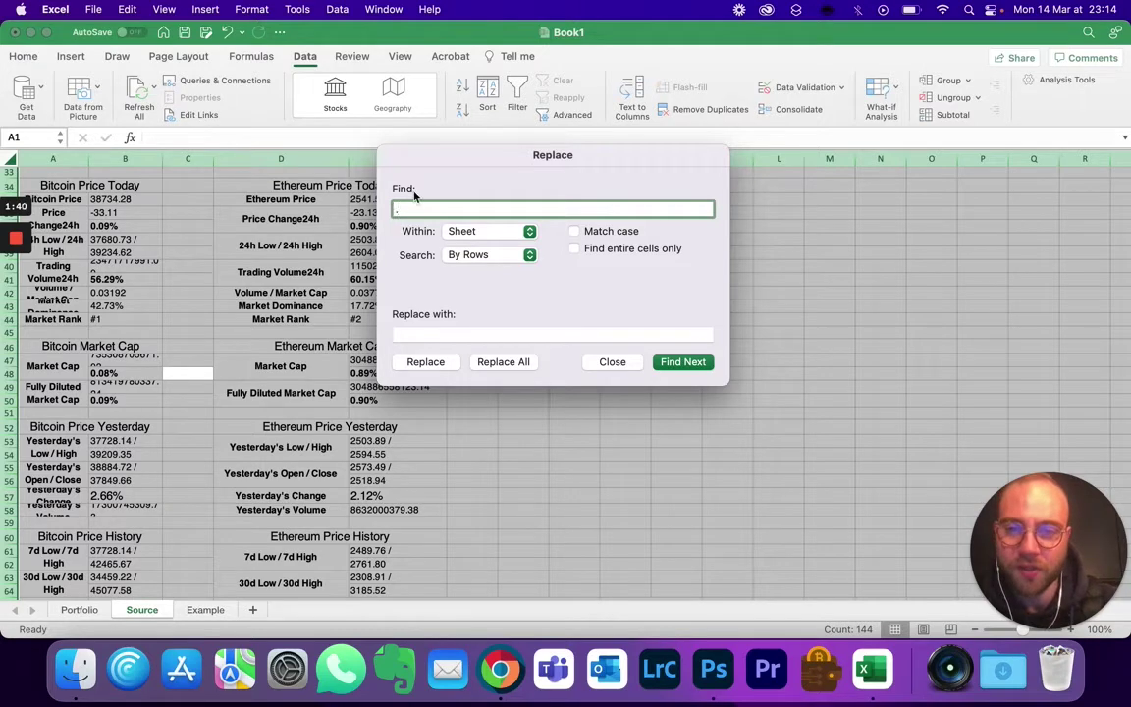
Step: Replace every decimal point with a comma across the sheet
{"action": "left_click", "coordinate": [431, 332]}
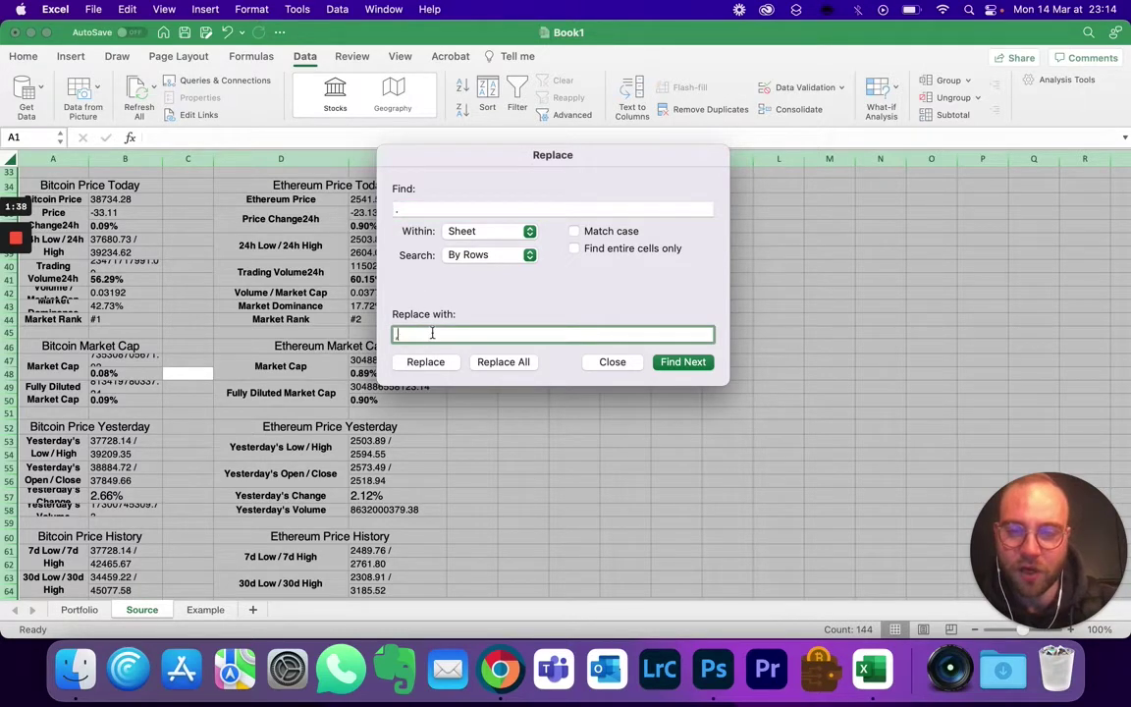
{"action": "type", "text": ","}
{"action": "left_click", "coordinate": [517, 361]}
{"action": "left_click", "coordinate": [585, 335]}
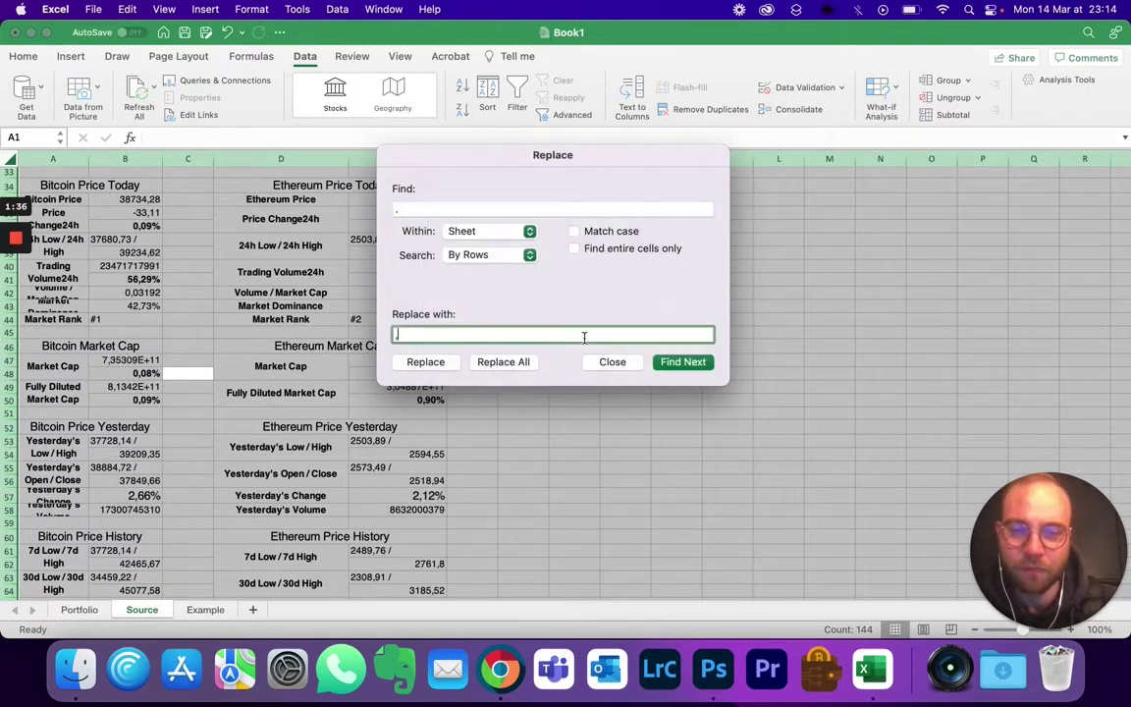
Step: Close Replace and link Portfolio G2 to the Bitcoin price with =Source!B35
{"action": "left_click", "coordinate": [603, 362]}
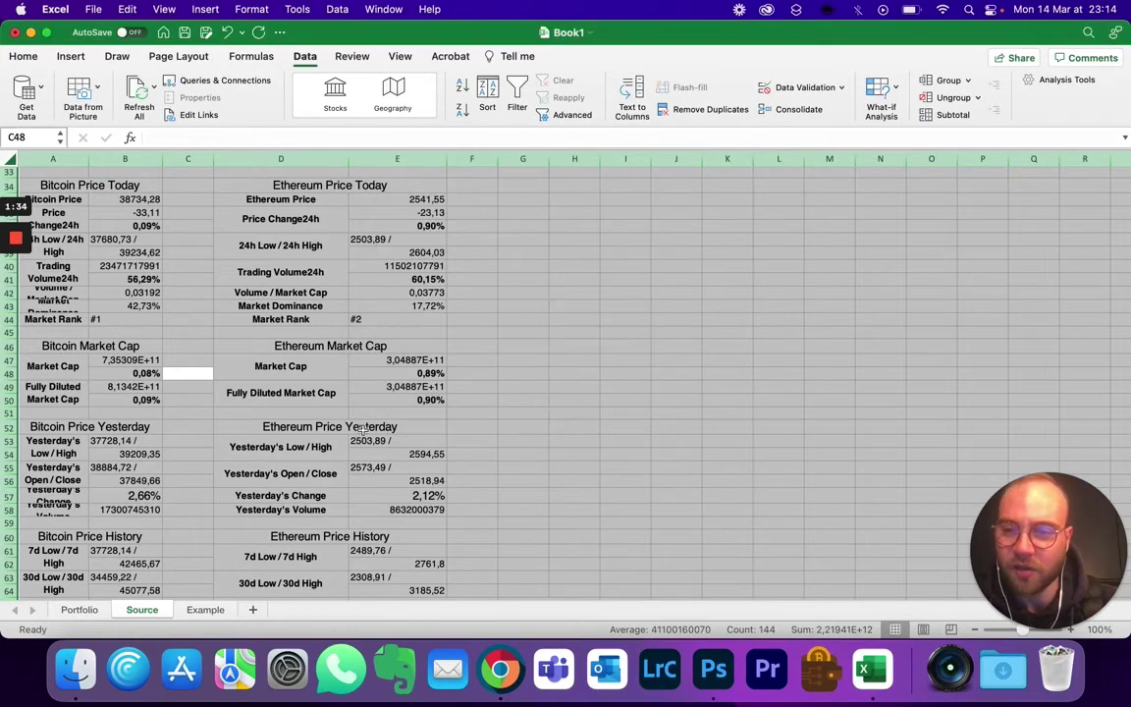
{"action": "scroll", "coordinate": [362, 430], "scroll_direction": "down", "scroll_amount": 2}
{"action": "scroll", "coordinate": [362, 430], "scroll_direction": "up", "scroll_amount": 3}
{"action": "scroll", "coordinate": [362, 430], "scroll_direction": "down", "scroll_amount": 3}
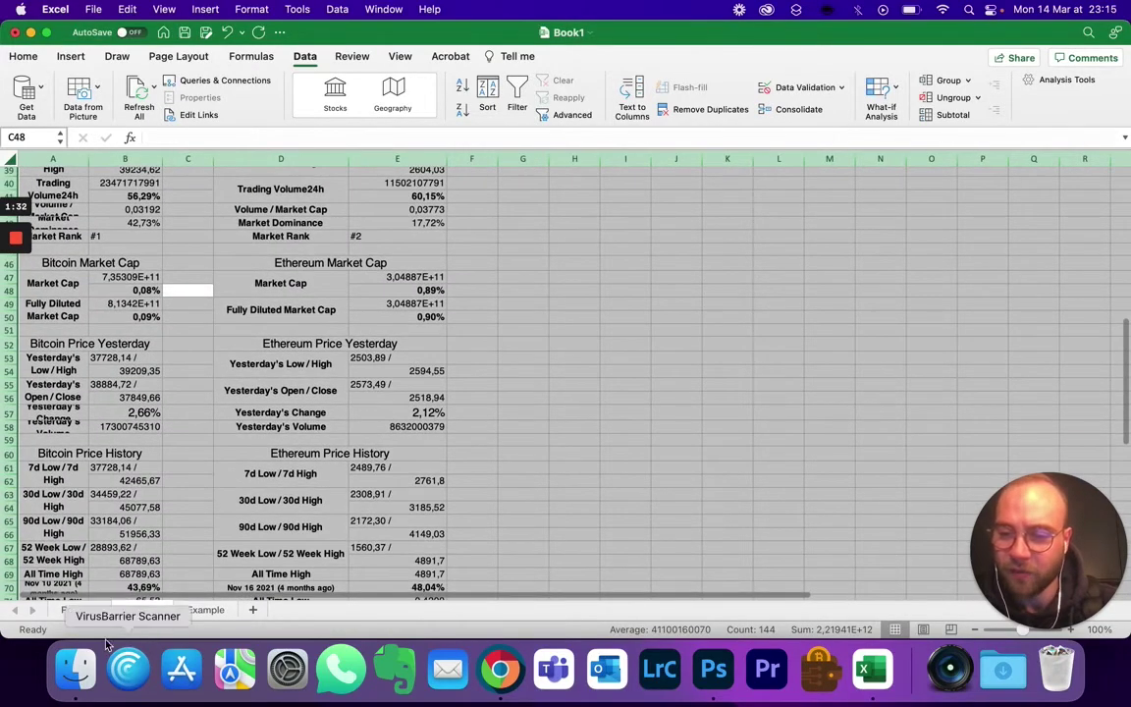
{"action": "left_click", "coordinate": [80, 609]}
{"action": "scroll", "coordinate": [251, 267], "scroll_direction": "right", "scroll_amount": 1}
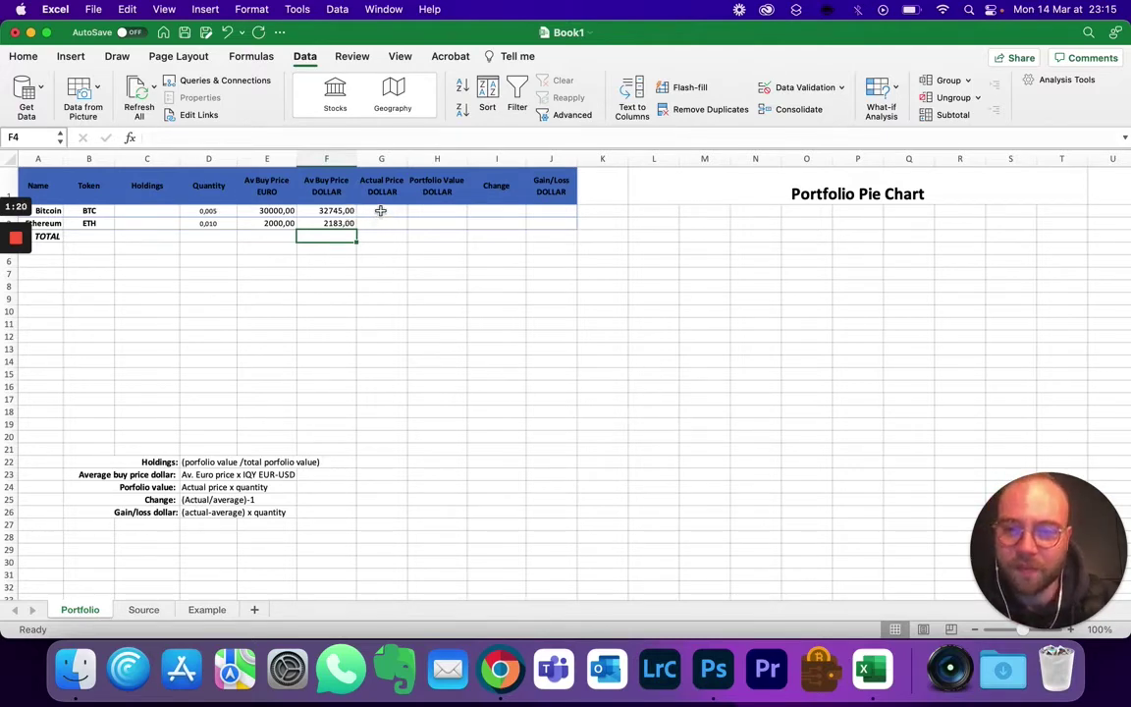
{"action": "left_click", "coordinate": [378, 210]}
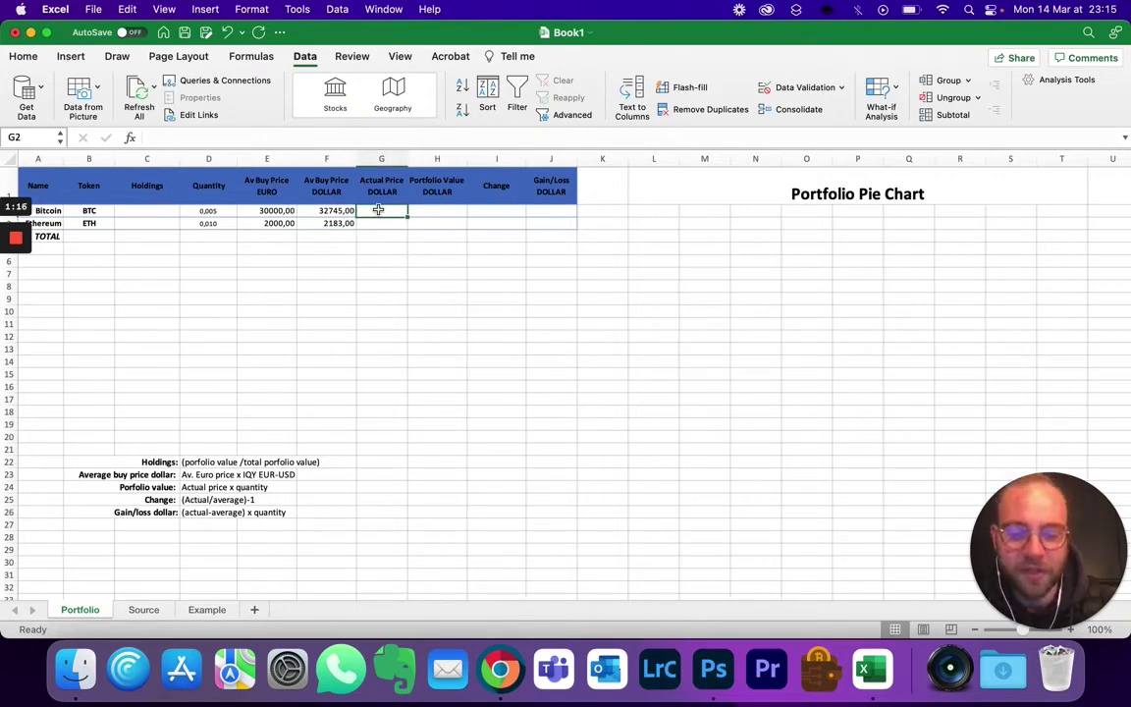
{"action": "type", "text": "="}
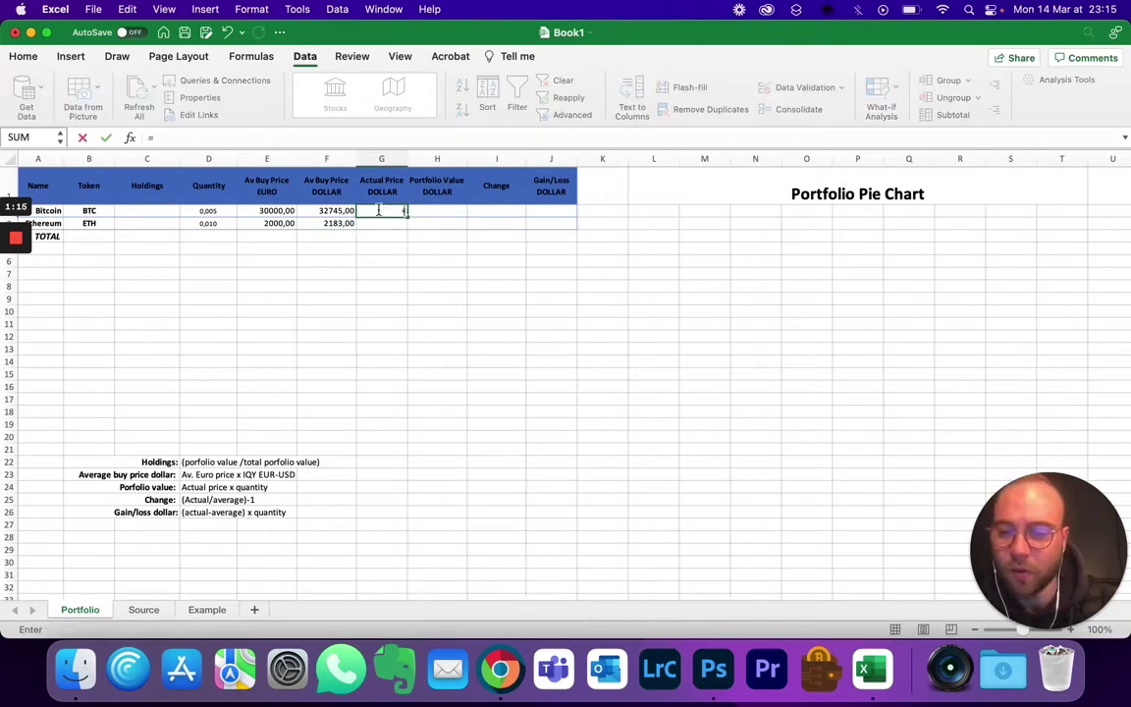
{"action": "left_click", "coordinate": [142, 610]}
{"action": "scroll", "coordinate": [210, 288], "scroll_direction": "up", "scroll_amount": 10}
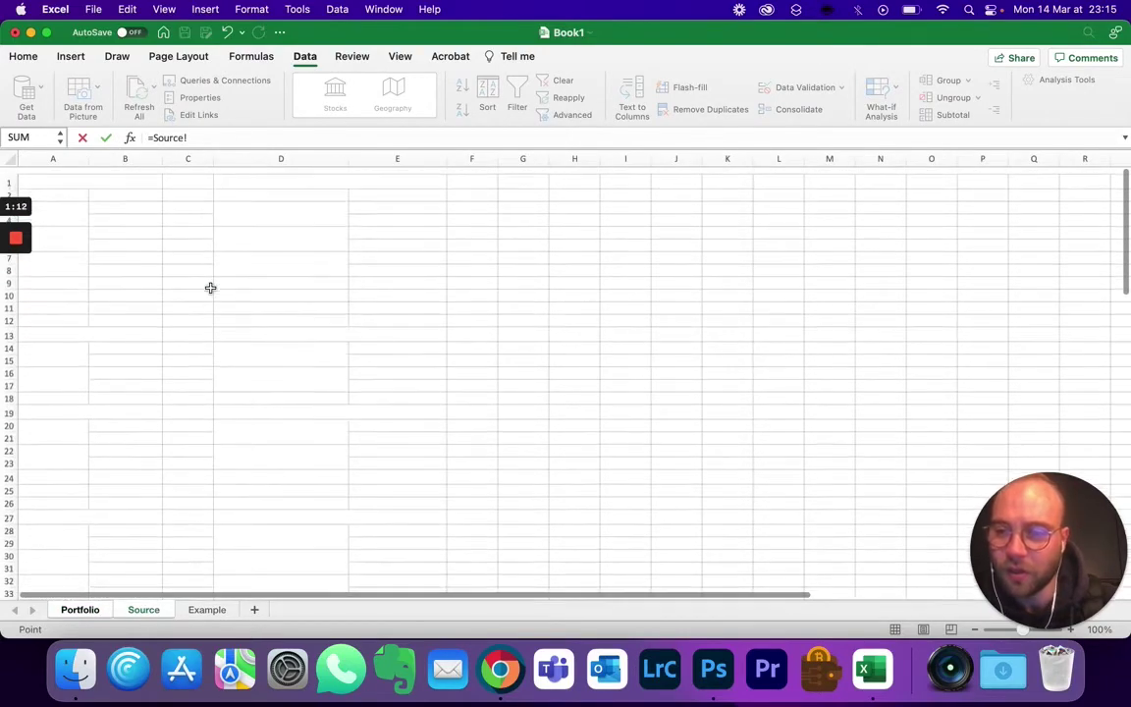
{"action": "scroll", "coordinate": [210, 288], "scroll_direction": "down", "scroll_amount": 3}
{"action": "scroll", "coordinate": [210, 288], "scroll_direction": "down", "scroll_amount": 3}
{"action": "left_click", "coordinate": [137, 404]}
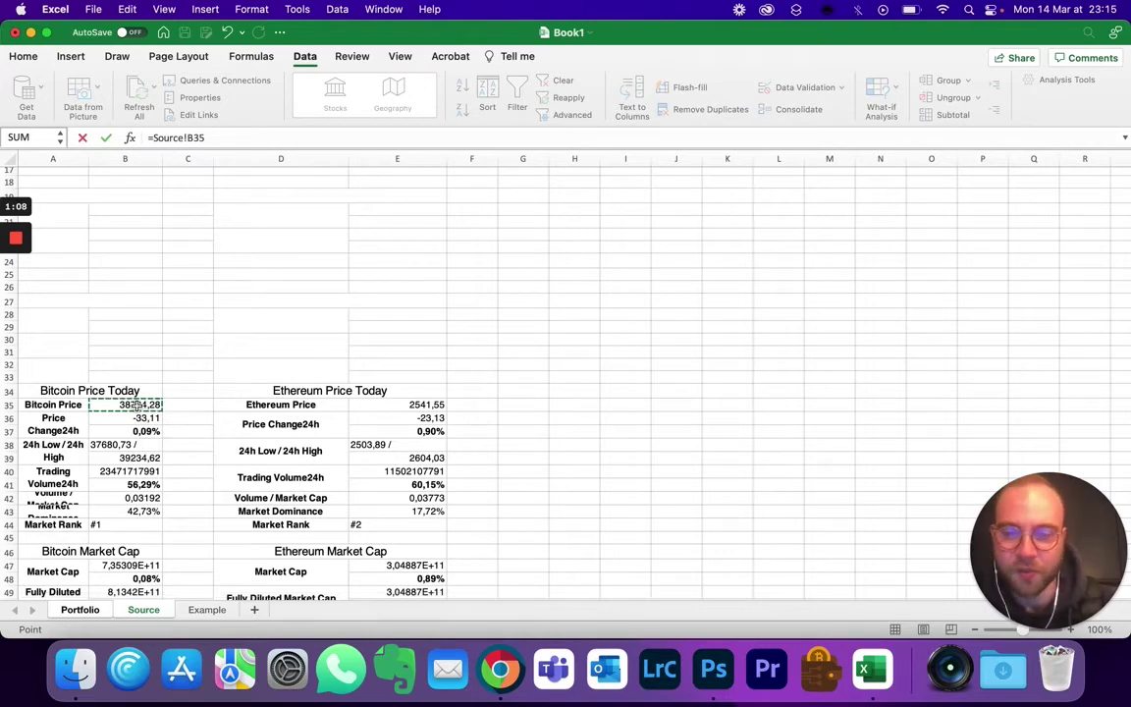
{"action": "key", "text": "Return"}
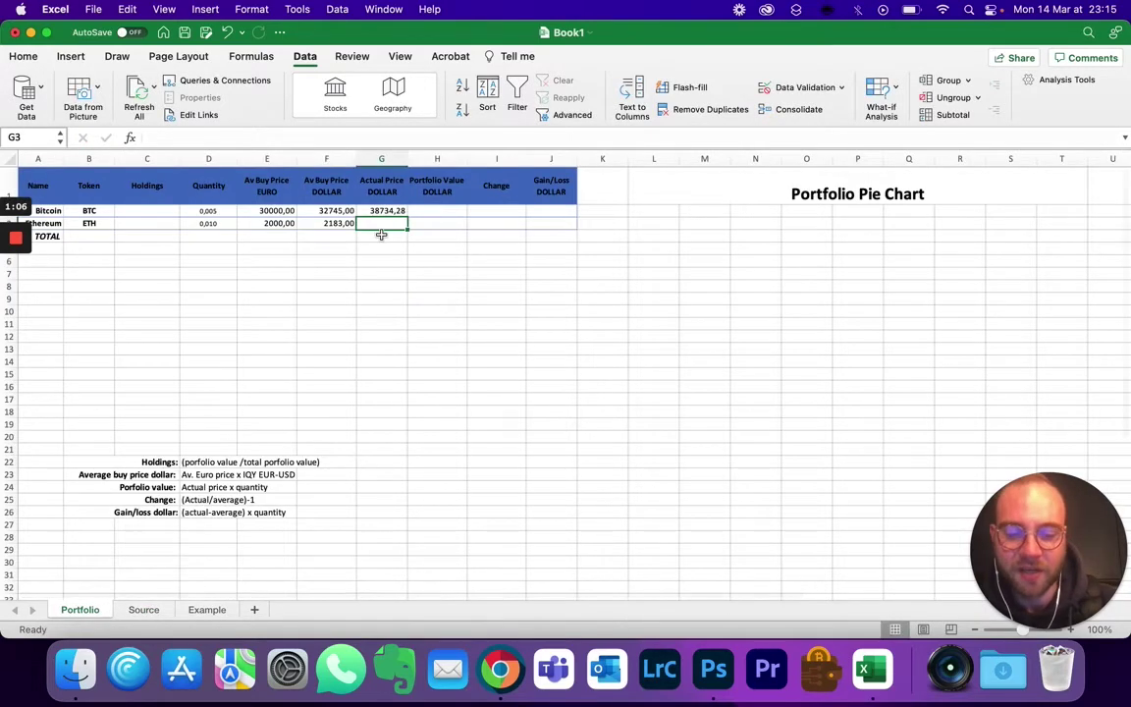
Step: Link G3 to the Ethereum price with =Source!E35
{"action": "type", "text": "="}
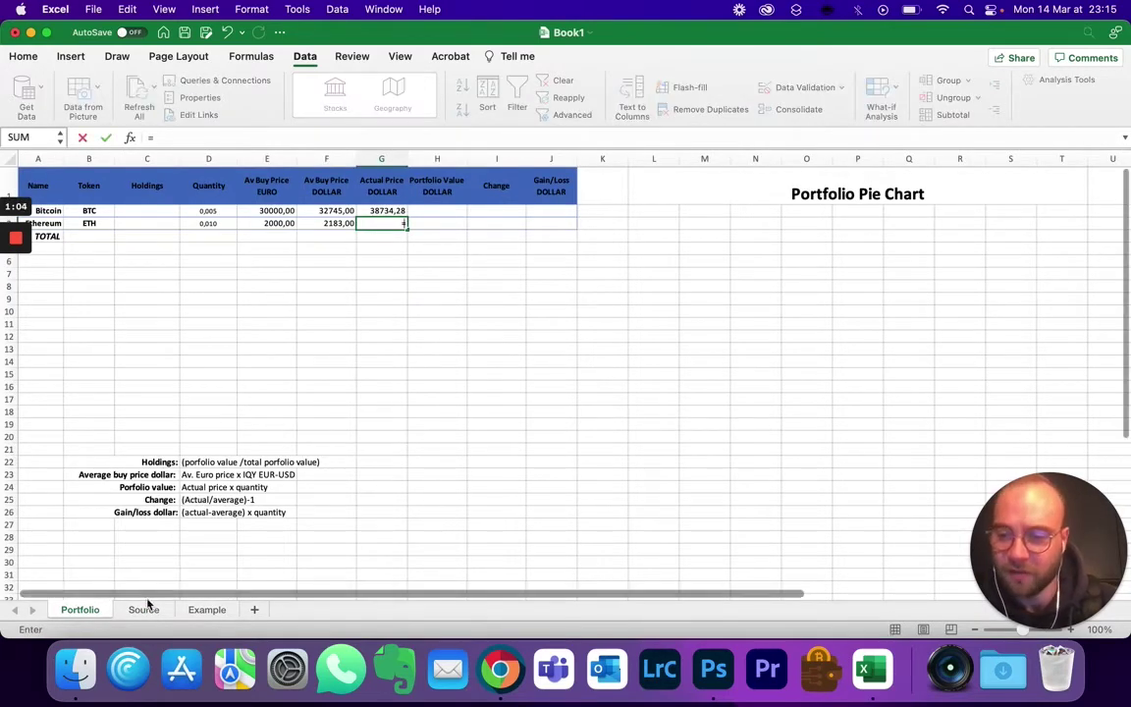
{"action": "left_click", "coordinate": [145, 610]}
{"action": "left_click", "coordinate": [402, 410]}
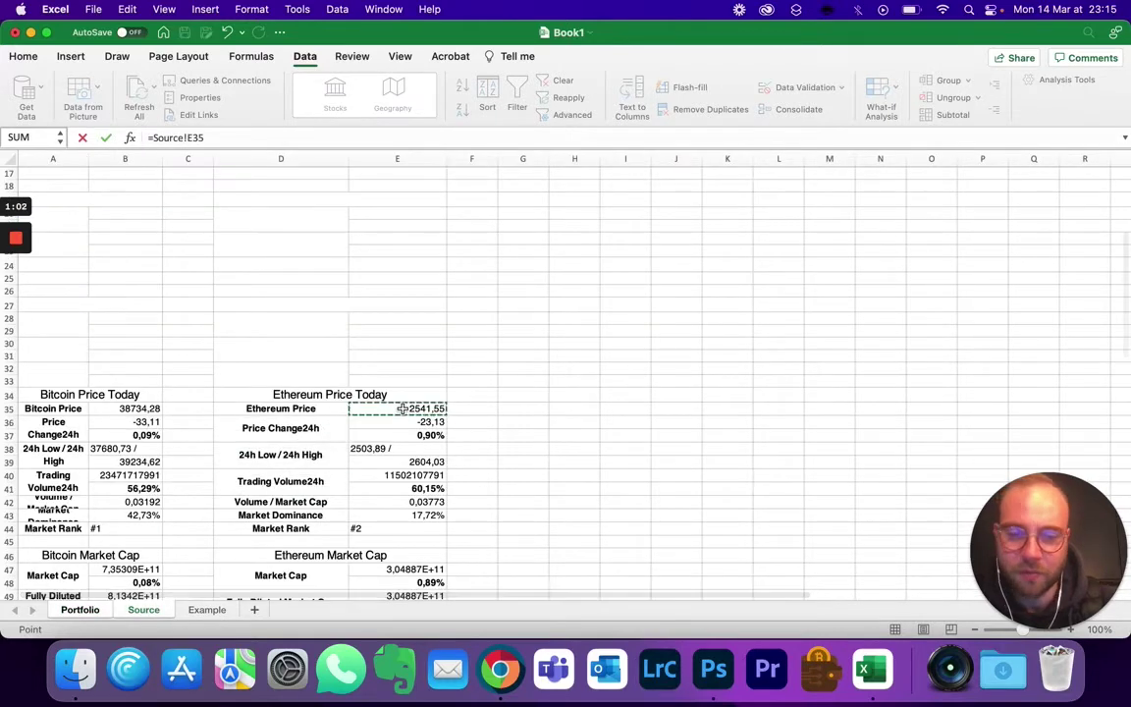
{"action": "key", "text": "Return"}
{"action": "key", "text": "Escape"}
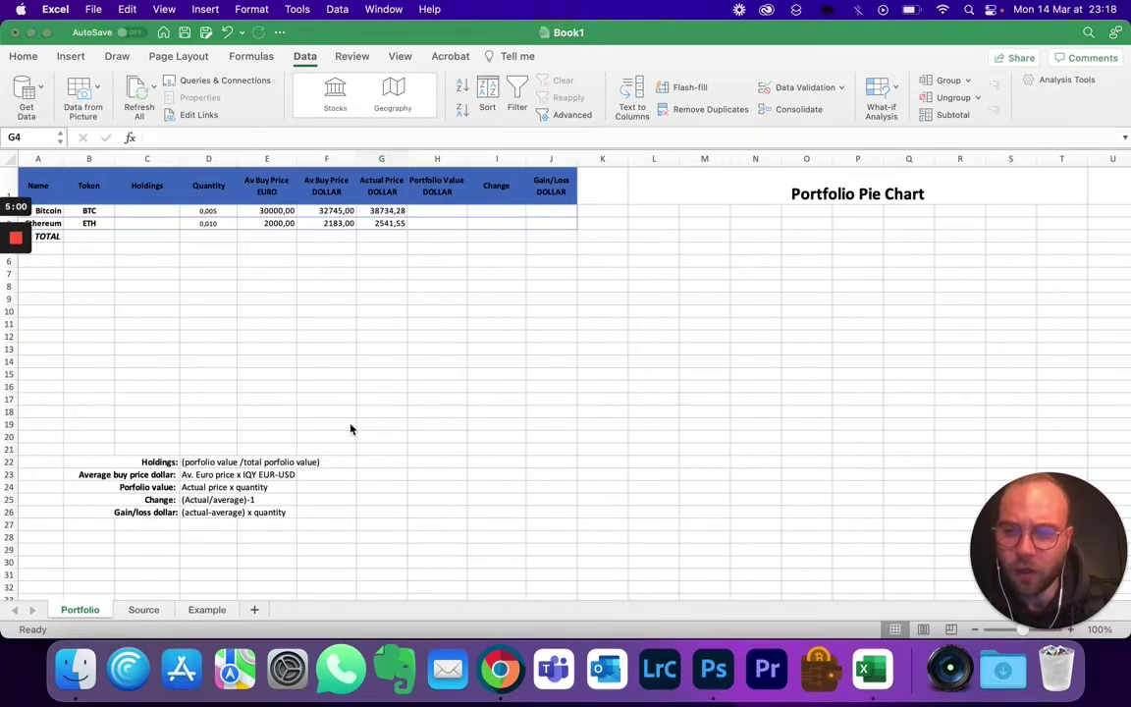
Step: Enter =G2*D2 in H2 for Bitcoin's portfolio value, 193,67
{"action": "left_click", "coordinate": [435, 213]}
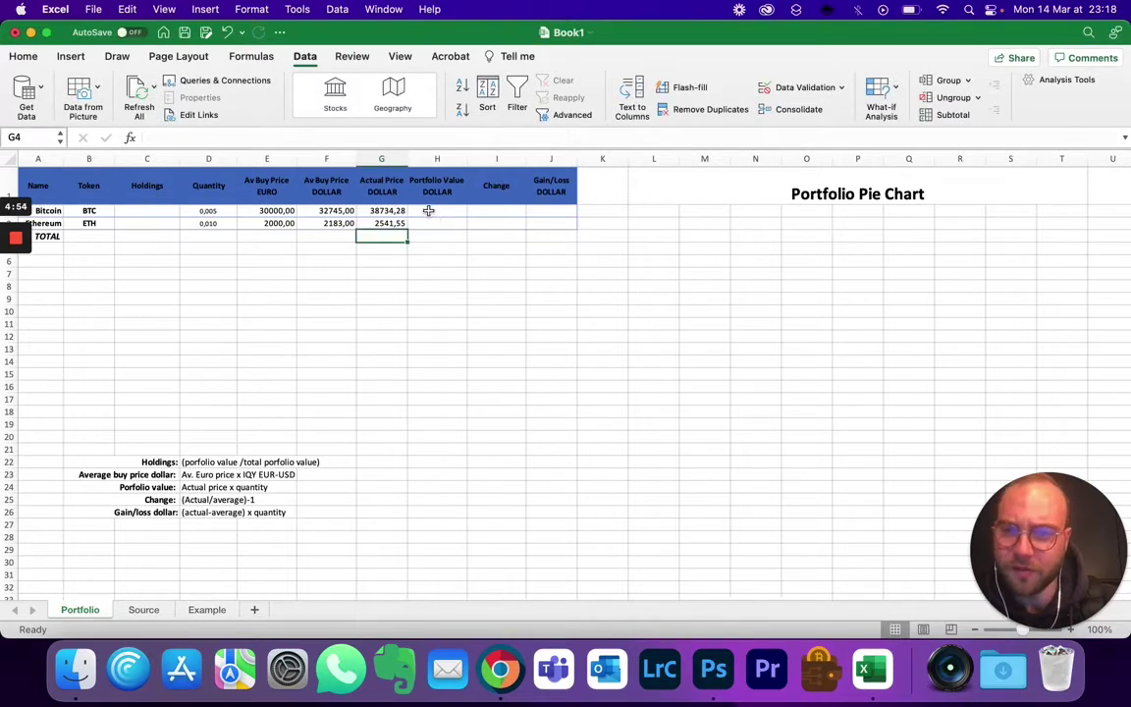
{"action": "left_click", "coordinate": [428, 211]}
{"action": "type", "text": "="}
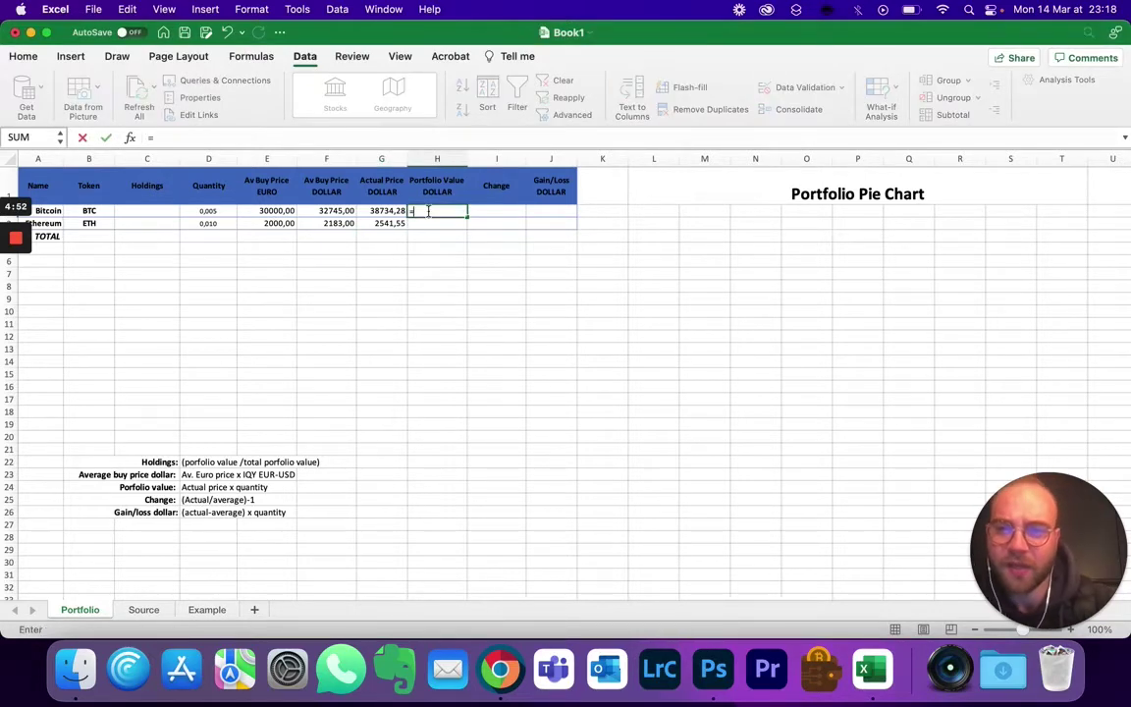
{"action": "left_click", "coordinate": [373, 212]}
{"action": "type", "text": "*"}
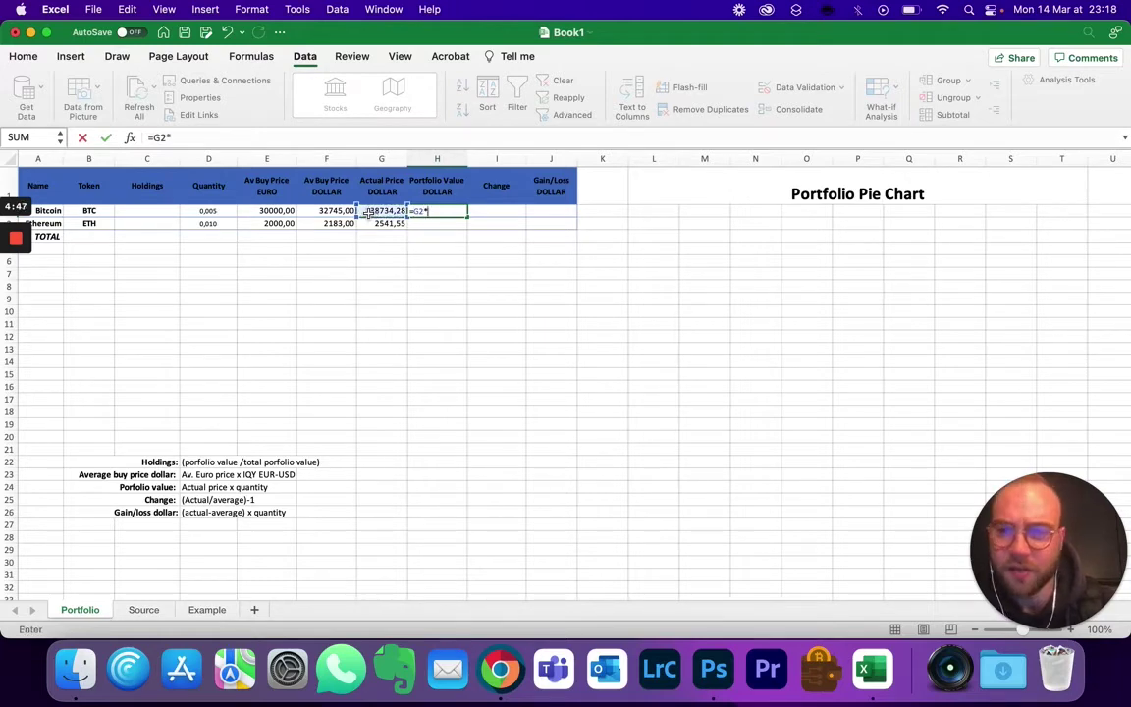
{"action": "left_click", "coordinate": [216, 211]}
{"action": "key", "text": "Return"}
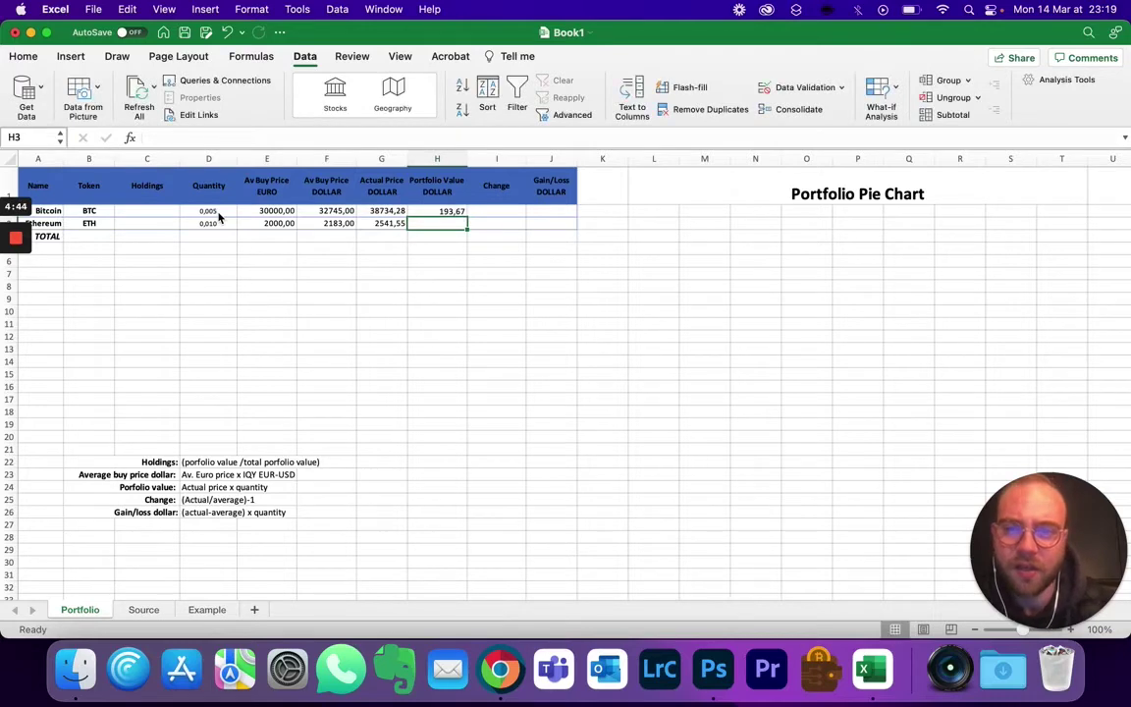
Step: Enter =G3*D3 in H3 for Ethereum's portfolio value, 25,42
{"action": "type", "text": "="}
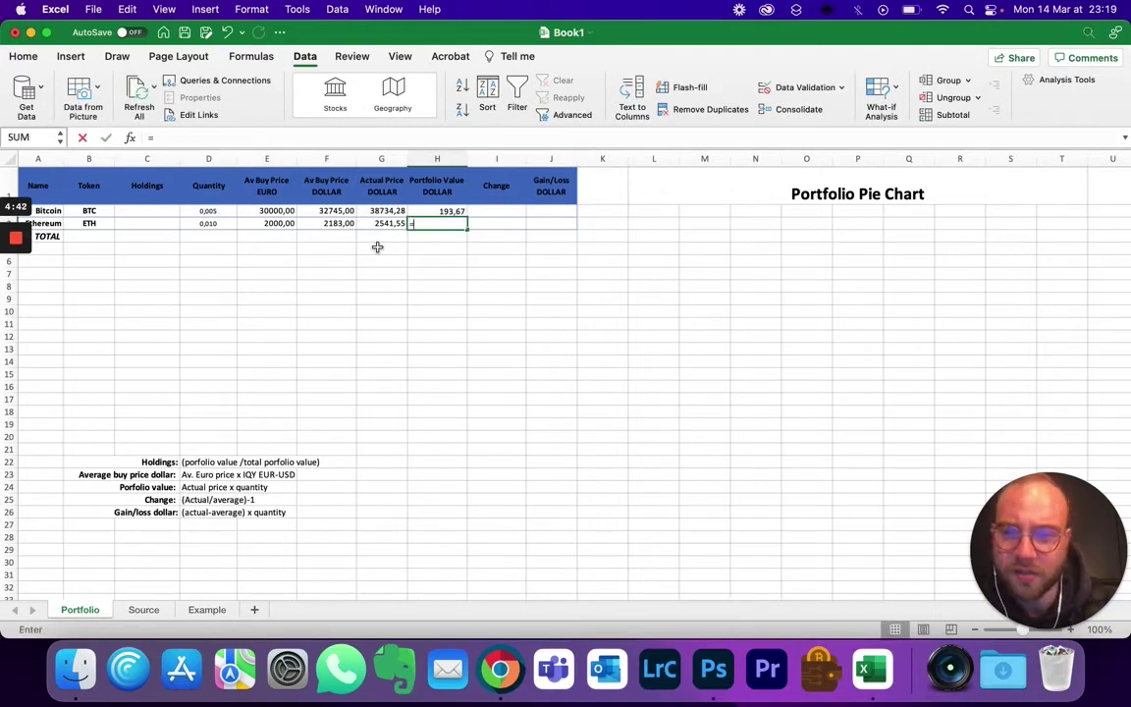
{"action": "left_click", "coordinate": [374, 224]}
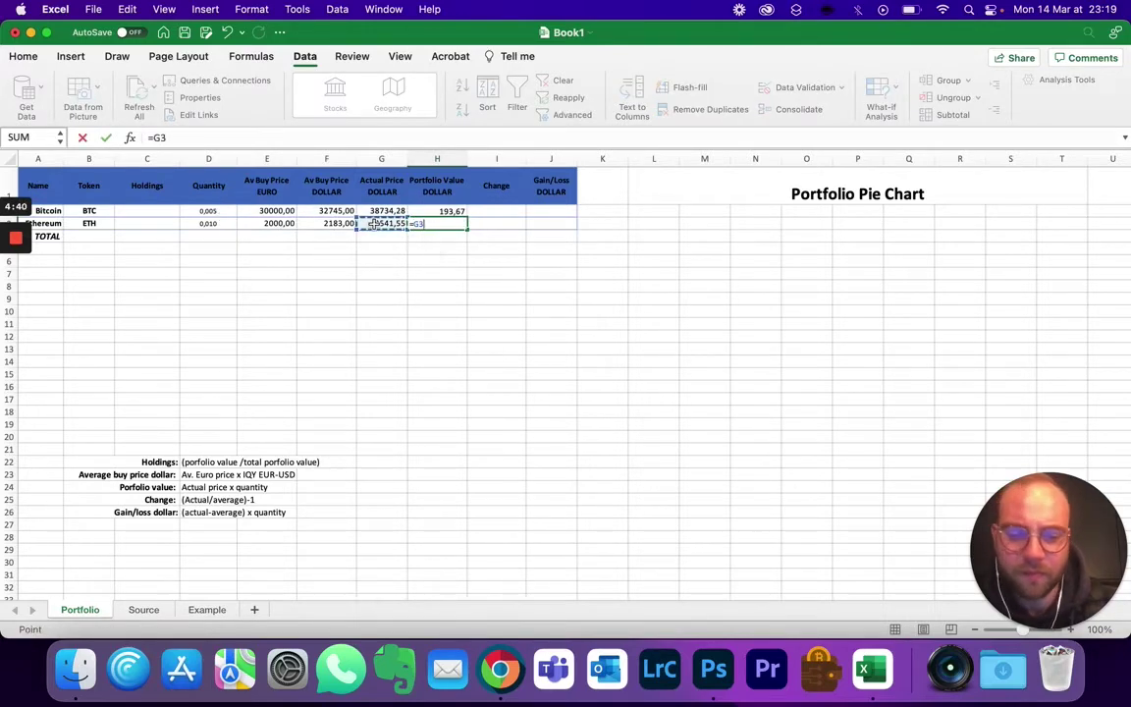
{"action": "type", "text": "*"}
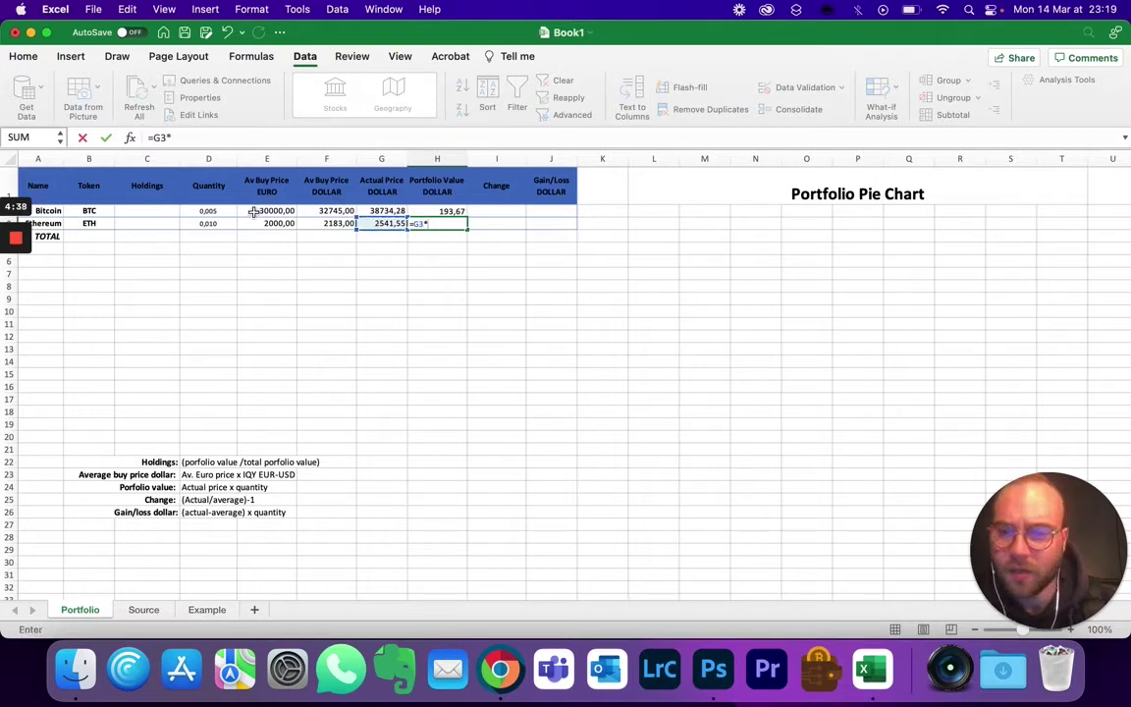
{"action": "left_click", "coordinate": [215, 226]}
{"action": "key", "text": "Return"}
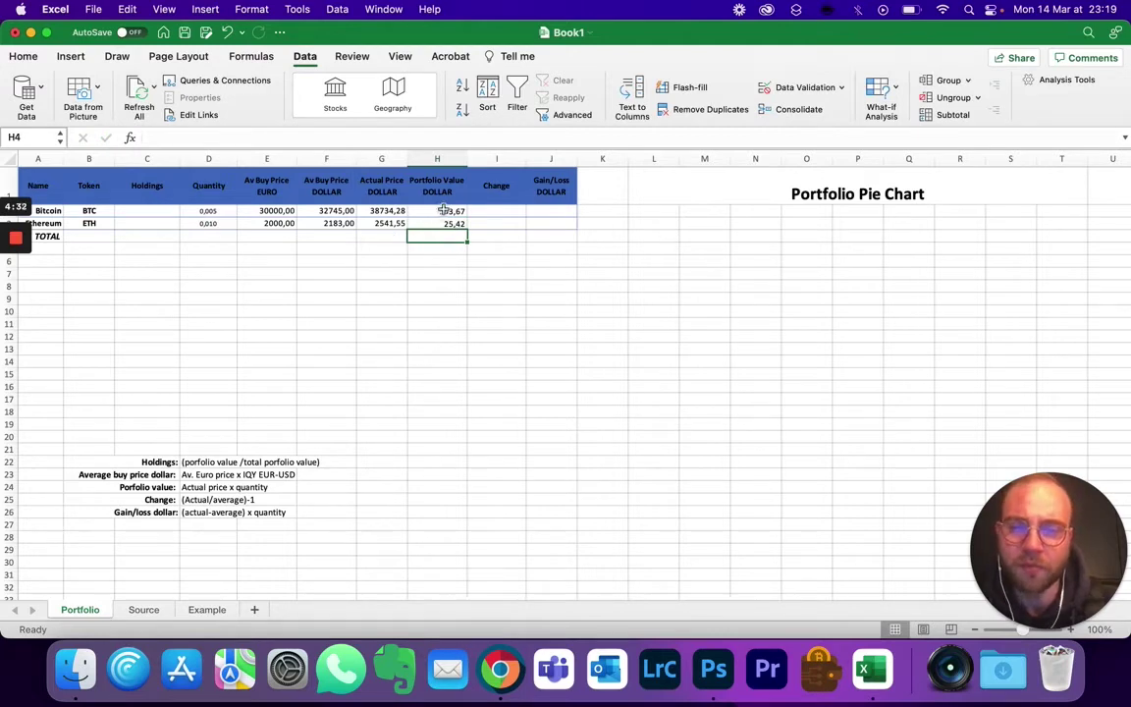
{"action": "left_click", "coordinate": [70, 59]}
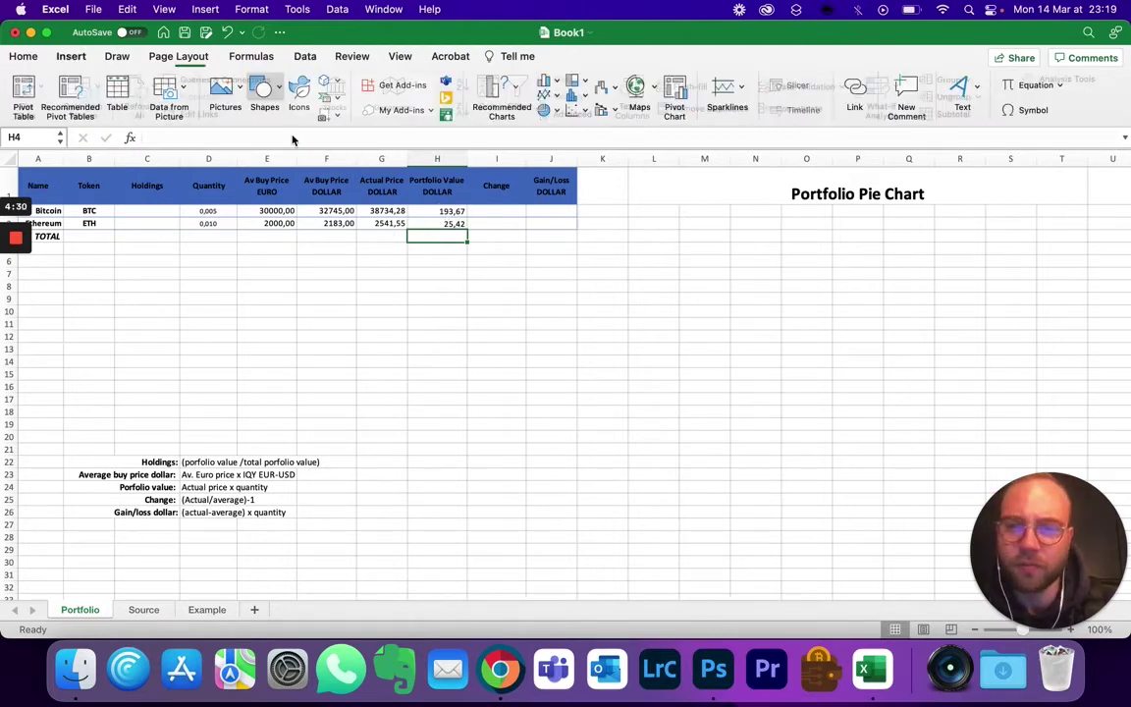
{"action": "left_click", "coordinate": [27, 56]}
{"action": "left_click_drag", "start_coordinate": [425, 210], "coordinate": [437, 224]}
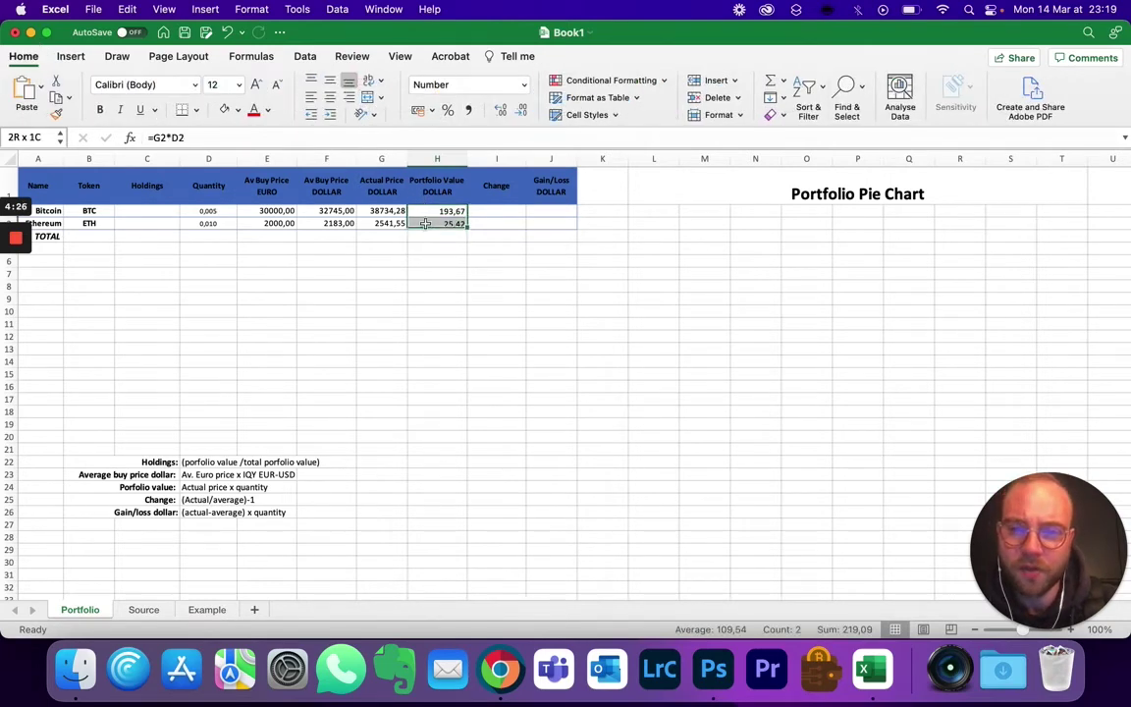
Step: Format the Portfolio Value cells H2:H3 as accounting with the $ English (en-US) symbol
{"action": "left_click", "coordinate": [433, 112]}
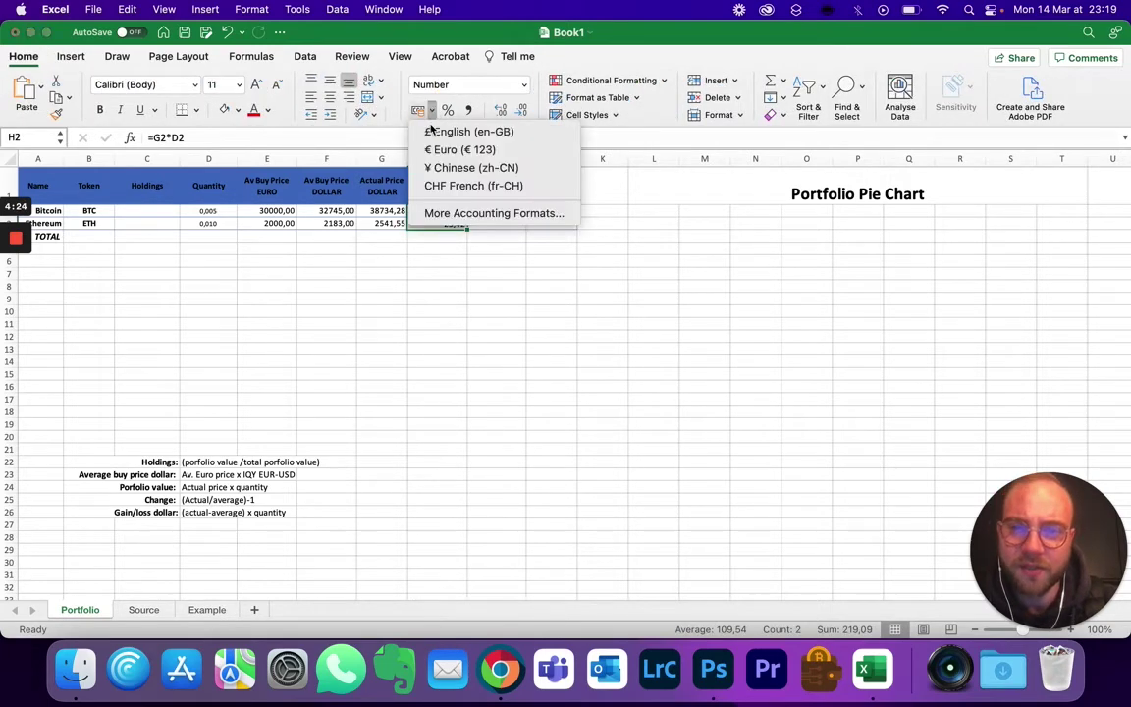
{"action": "left_click", "coordinate": [443, 213]}
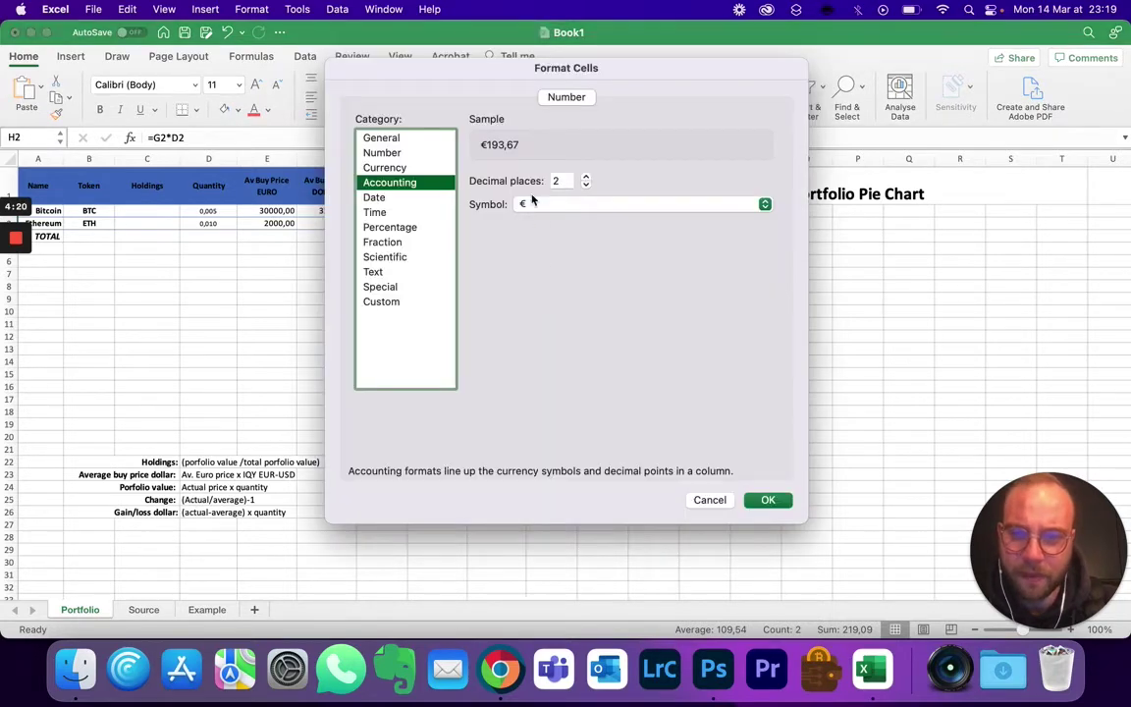
{"action": "left_click", "coordinate": [531, 204]}
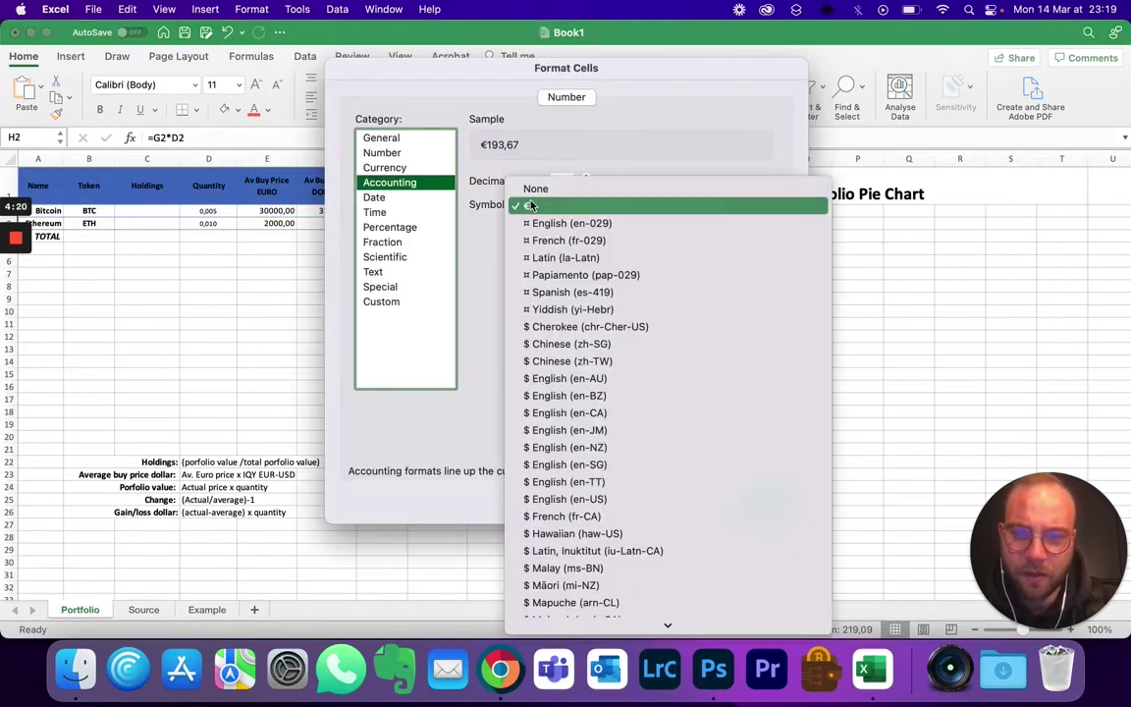
{"action": "scroll", "coordinate": [553, 431], "scroll_direction": "down", "scroll_amount": 8}
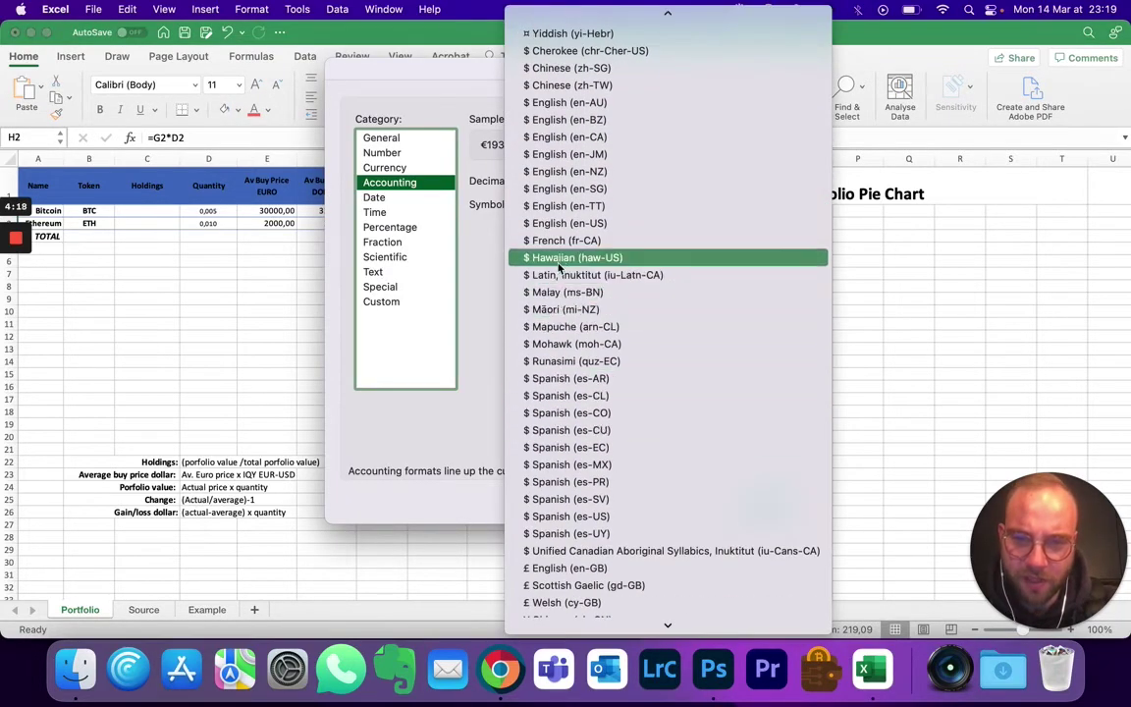
{"action": "left_click", "coordinate": [563, 225]}
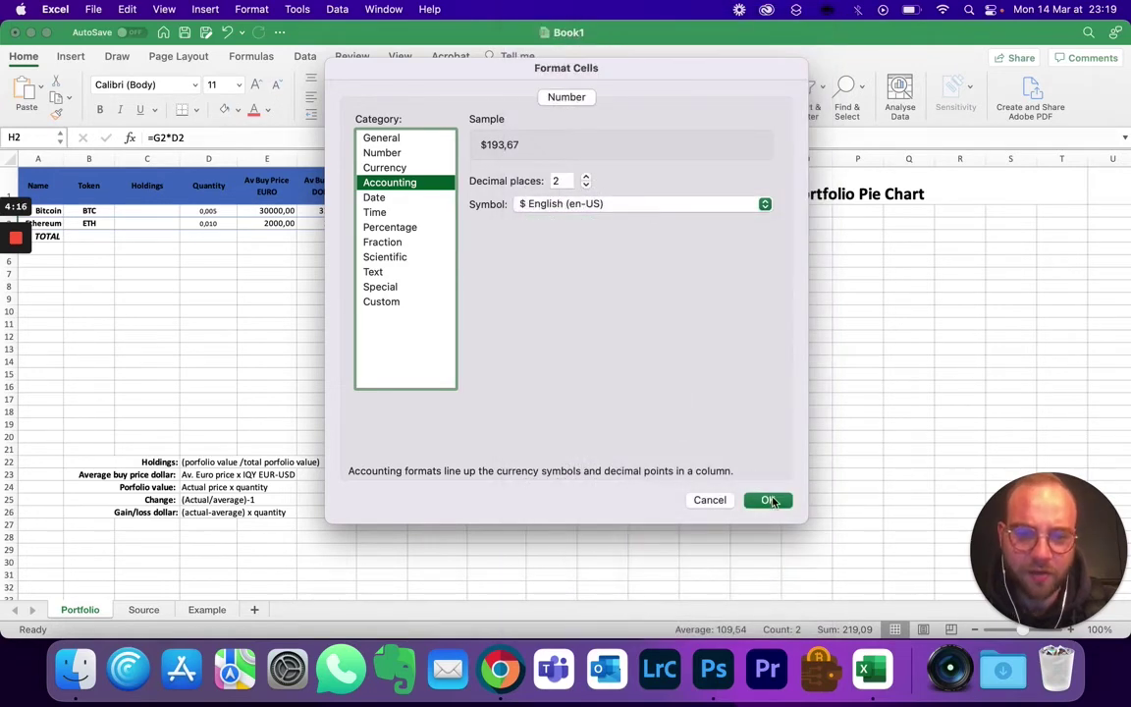
{"action": "left_click", "coordinate": [769, 499]}
{"action": "left_click", "coordinate": [437, 297]}
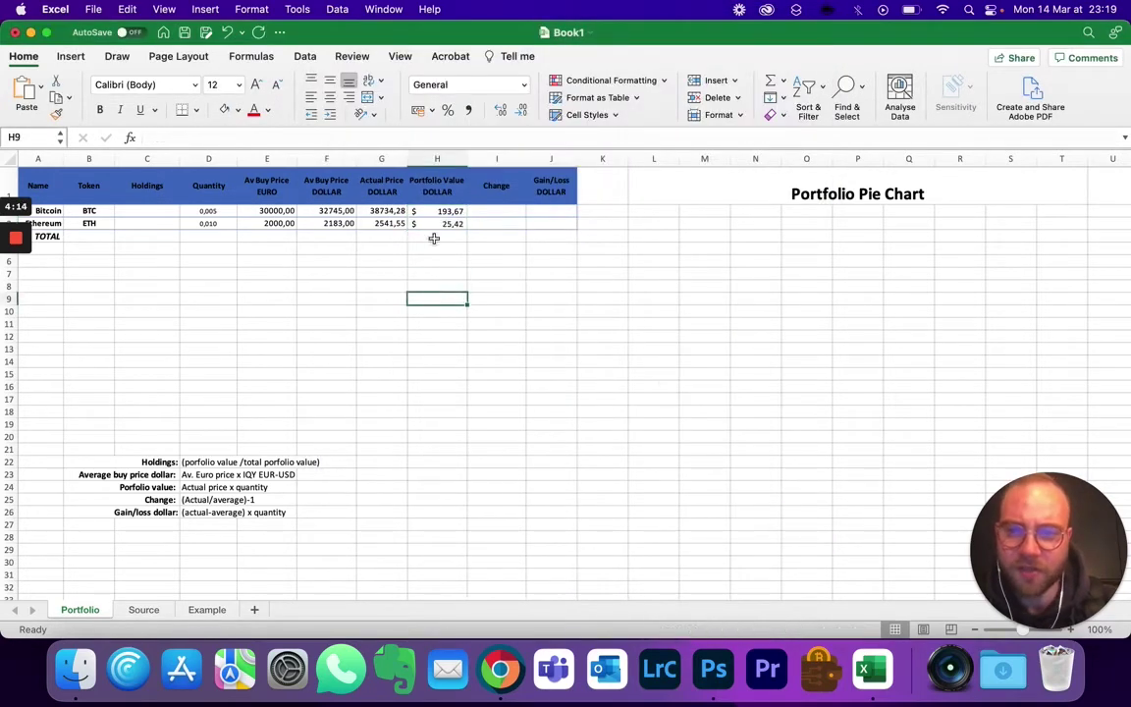
Step: Format the Actual Price cells G2:G3 as accounting with the $ English (en-SG) symbol
{"action": "left_click_drag", "start_coordinate": [387, 211], "coordinate": [388, 224]}
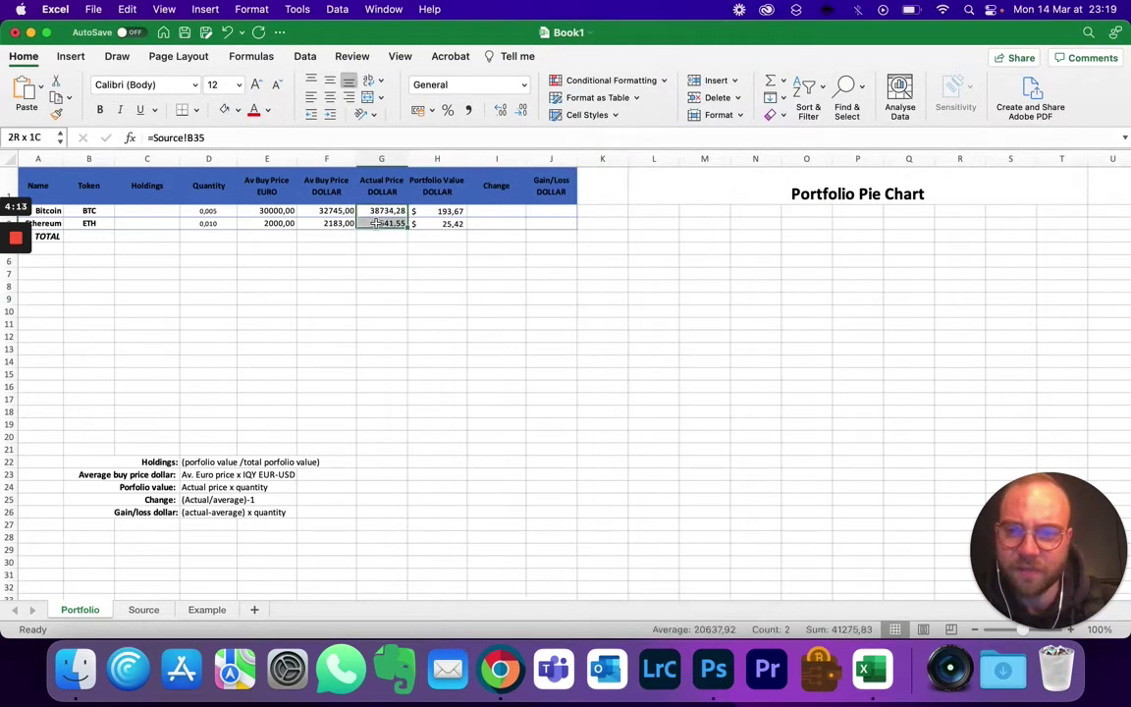
{"action": "left_click", "coordinate": [432, 108]}
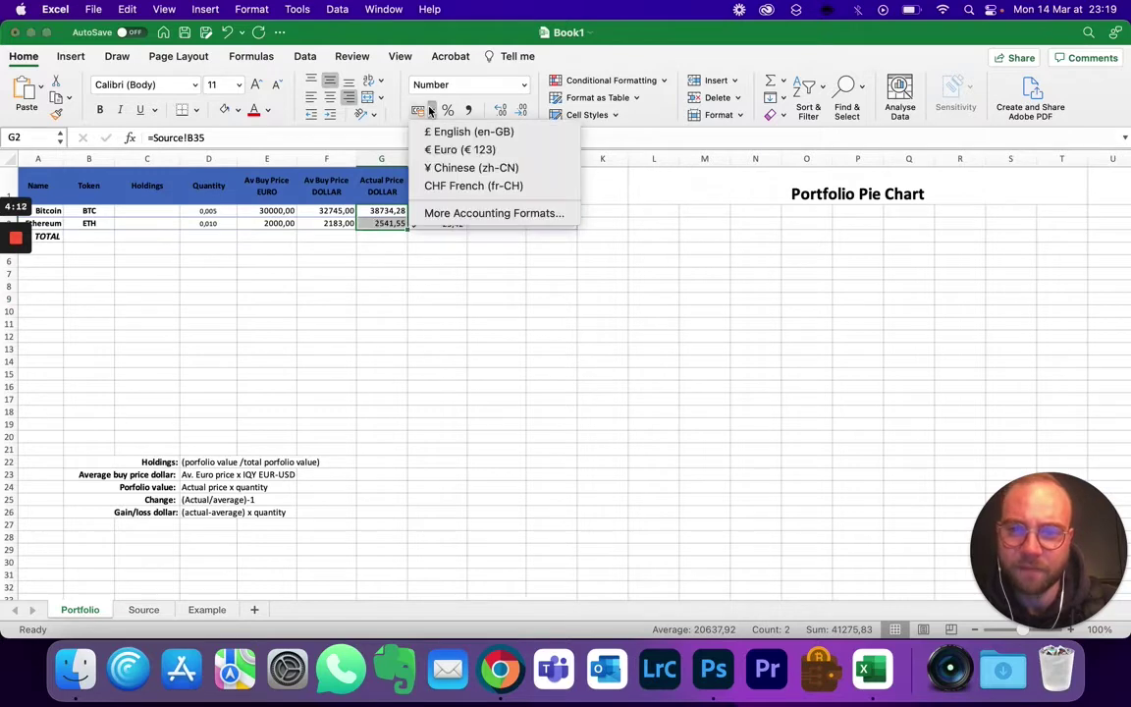
{"action": "left_click", "coordinate": [479, 213]}
{"action": "left_click", "coordinate": [631, 205]}
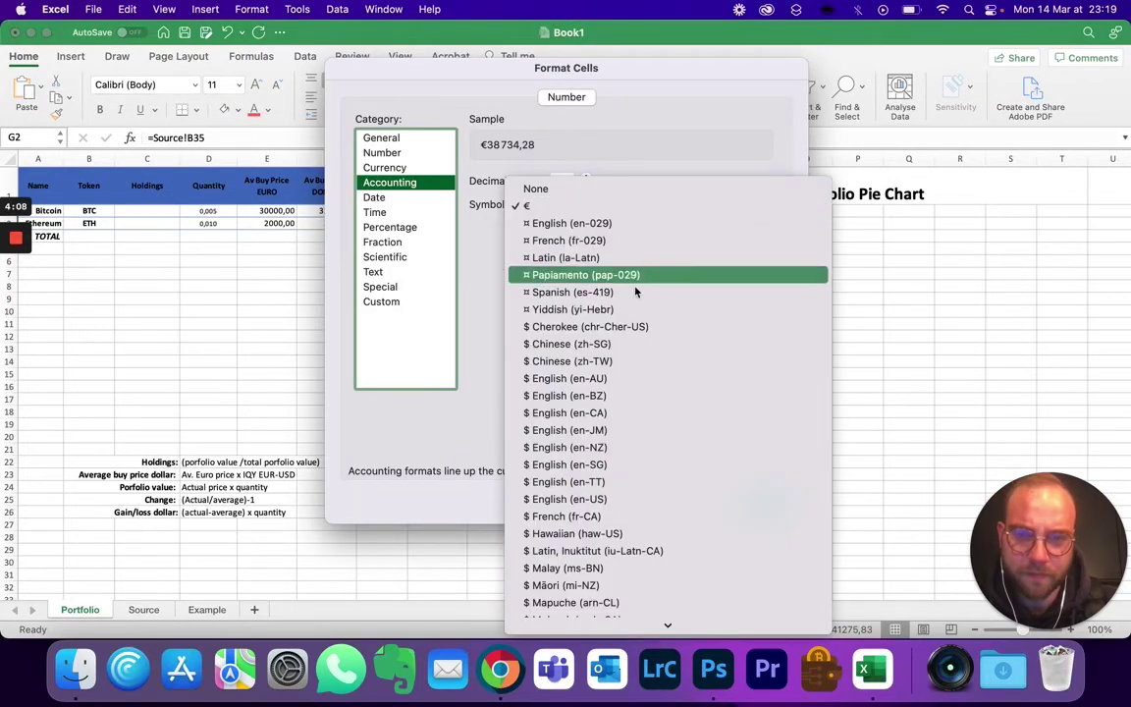
{"action": "scroll", "coordinate": [592, 541], "scroll_direction": "down", "scroll_amount": 3}
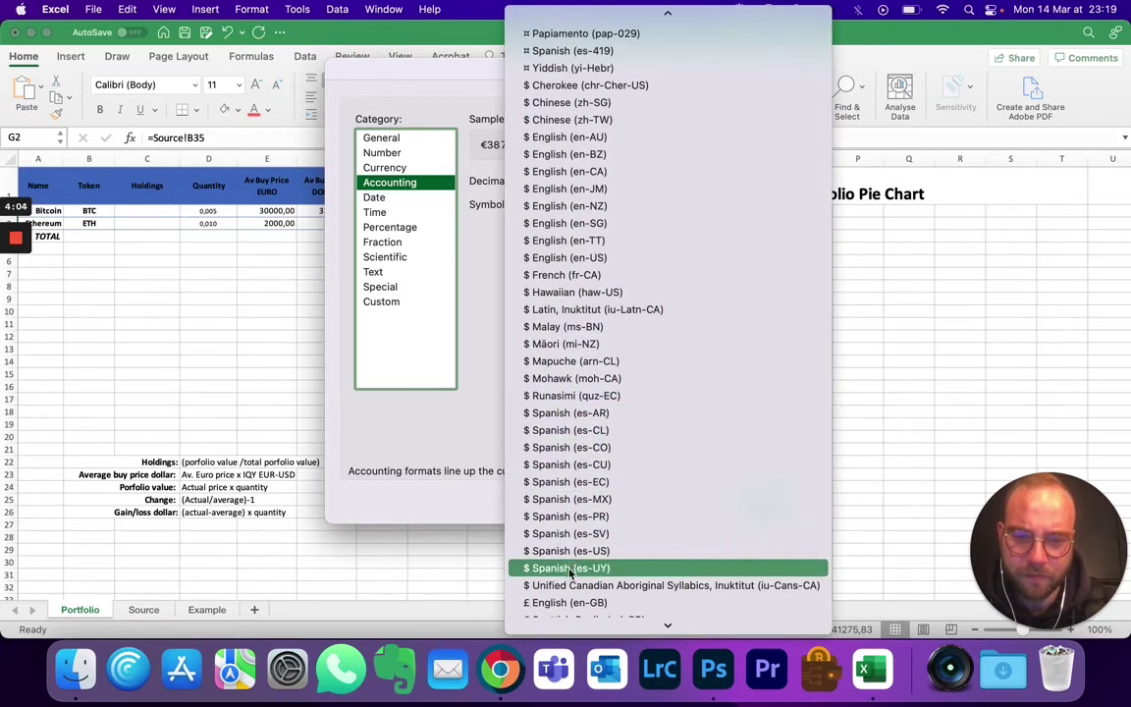
{"action": "scroll", "coordinate": [570, 568], "scroll_direction": "down", "scroll_amount": 3}
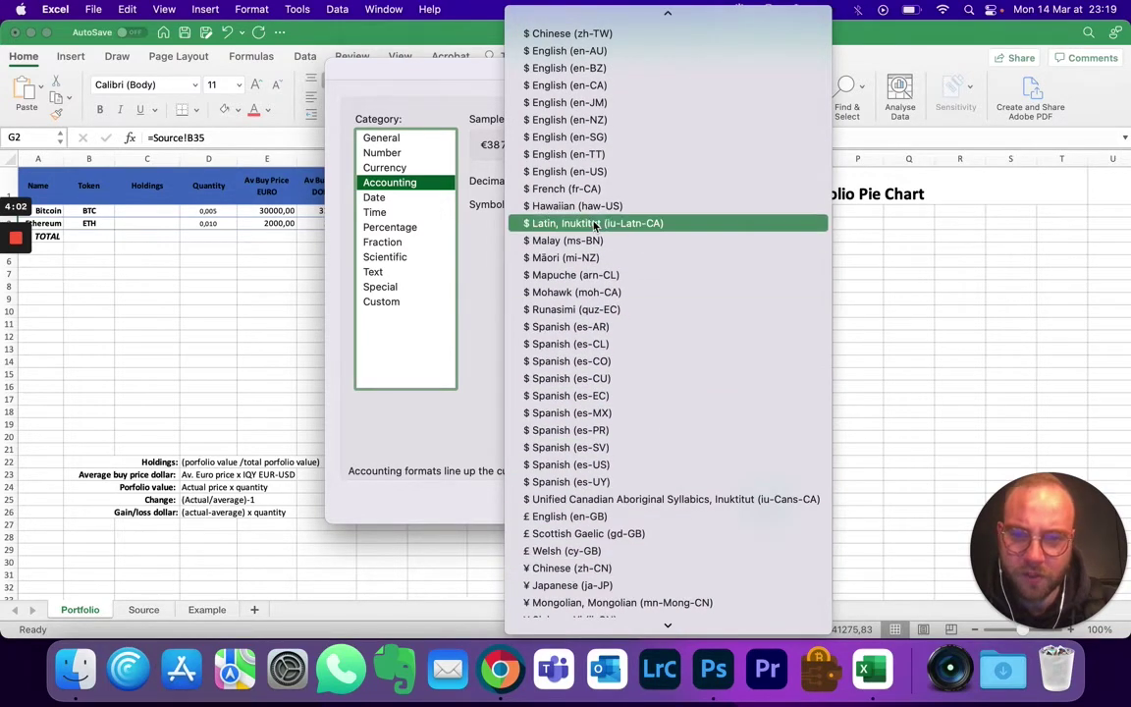
{"action": "left_click", "coordinate": [564, 139]}
{"action": "left_click", "coordinate": [768, 501]}
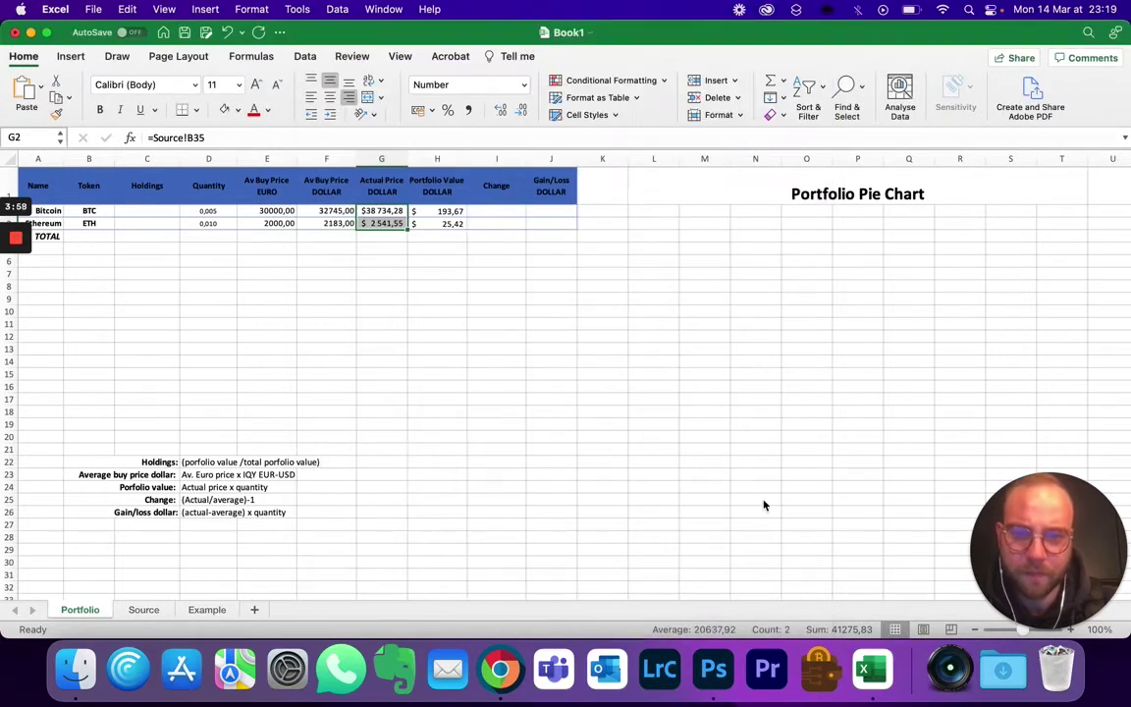
{"action": "left_click", "coordinate": [437, 260]}
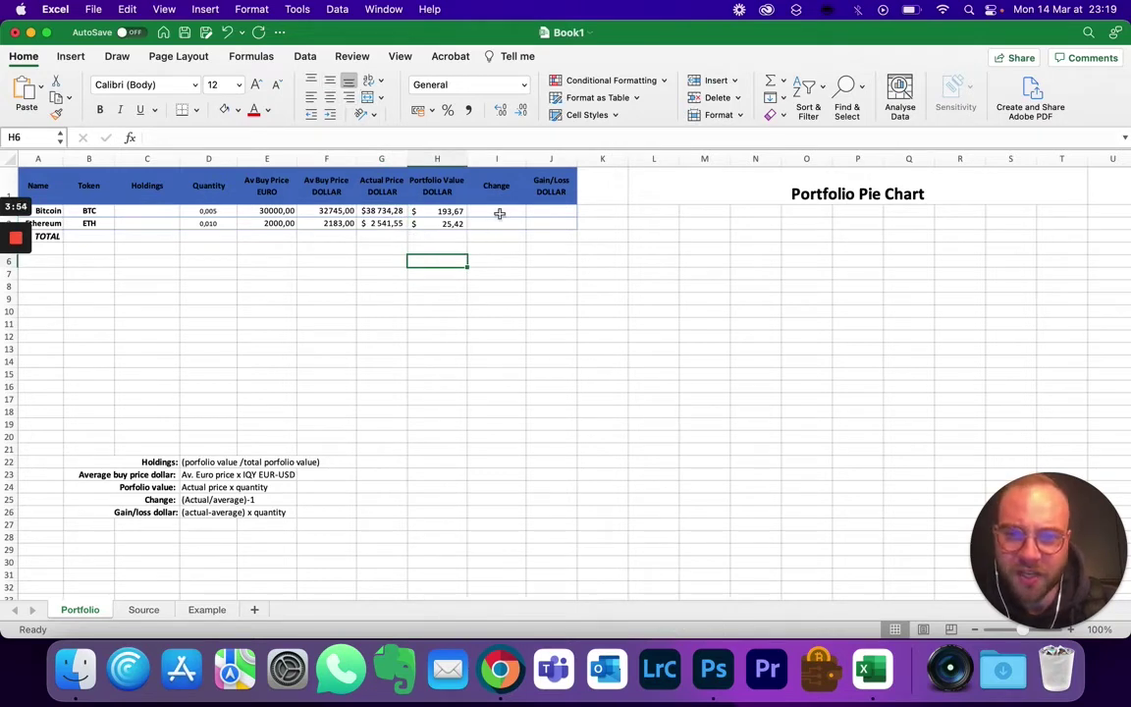
Step: Enter =(G2/F2)-1 in I2 so Bitcoin's change shows 18,29%
{"action": "left_click", "coordinate": [497, 211]}
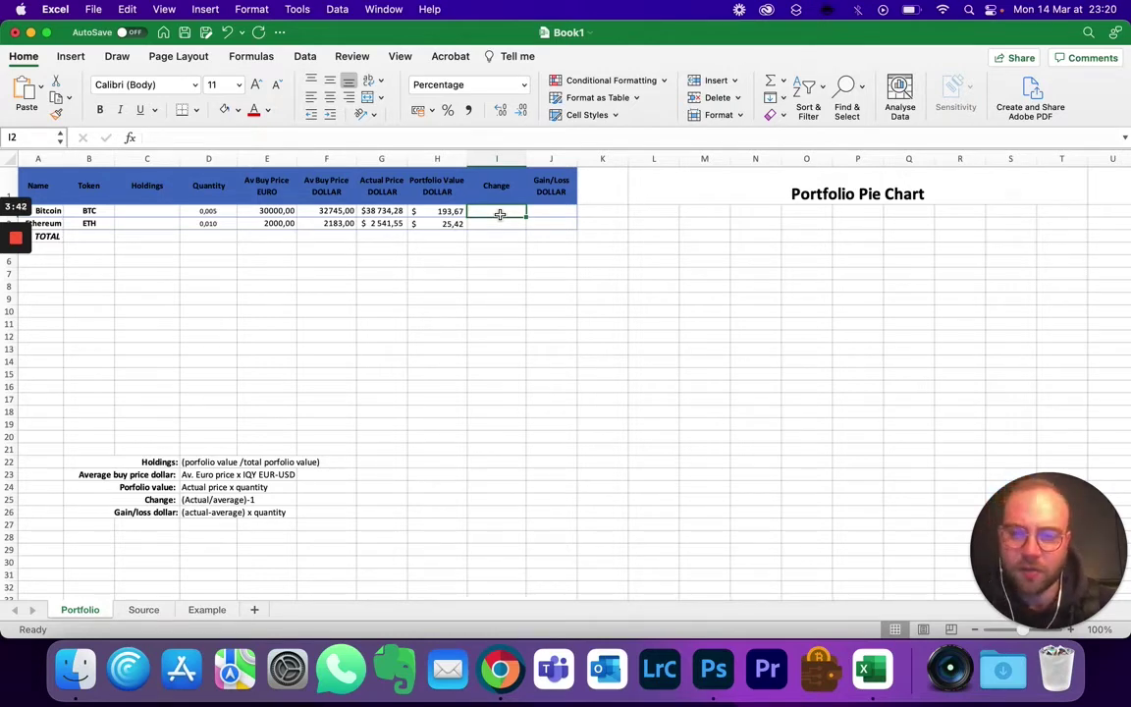
{"action": "type", "text": "="}
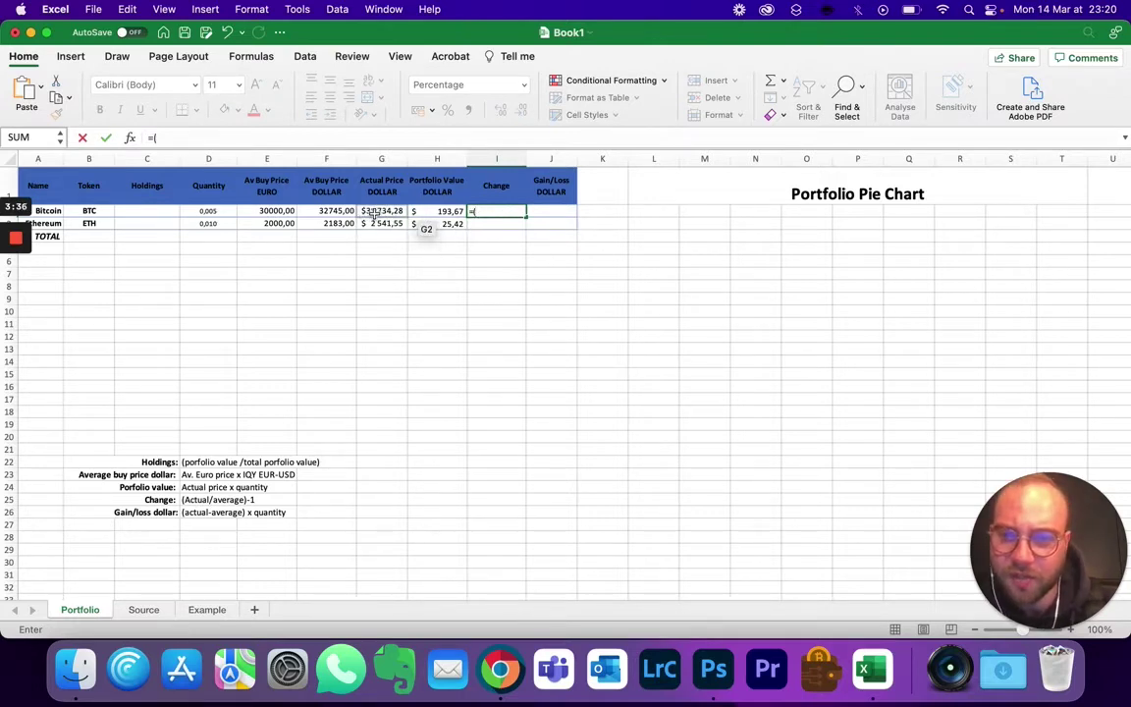
{"action": "type", "text": "("}
{"action": "left_click", "coordinate": [374, 212]}
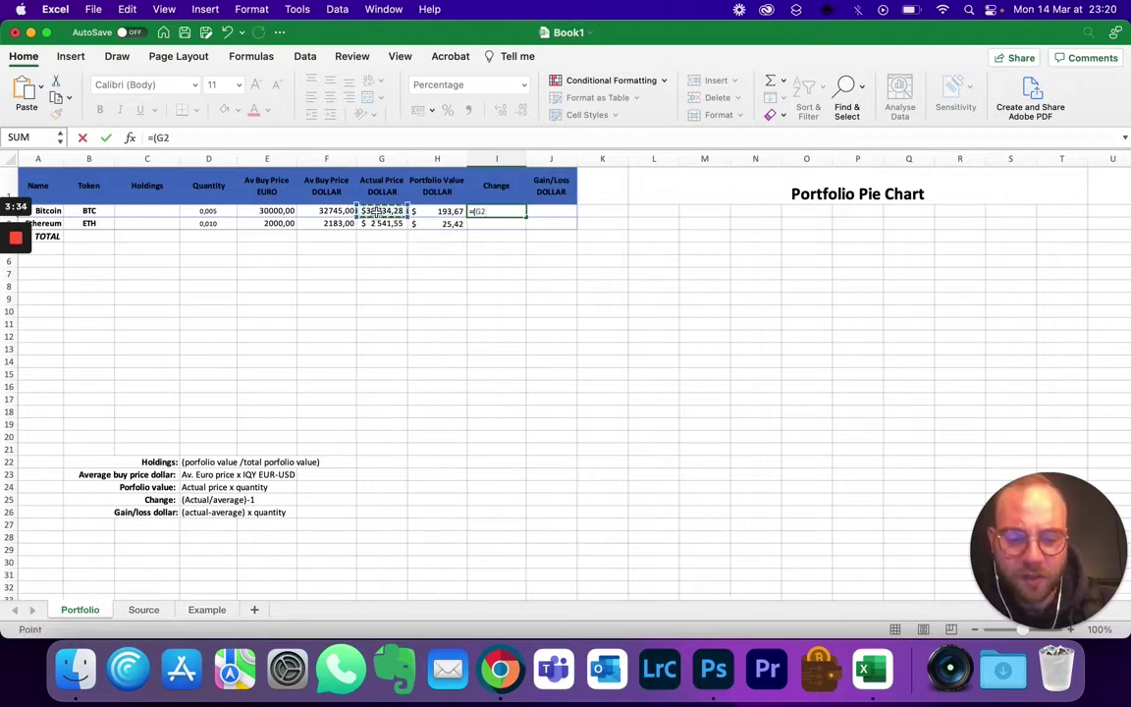
{"action": "type", "text": "/"}
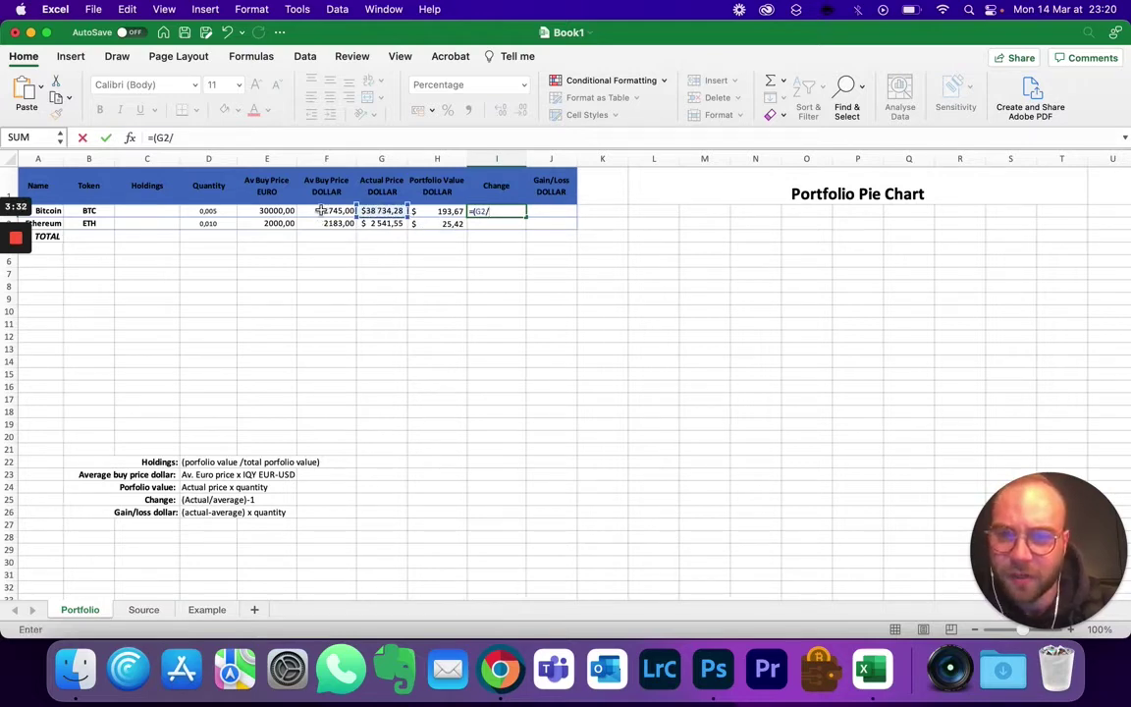
{"action": "left_click", "coordinate": [320, 211]}
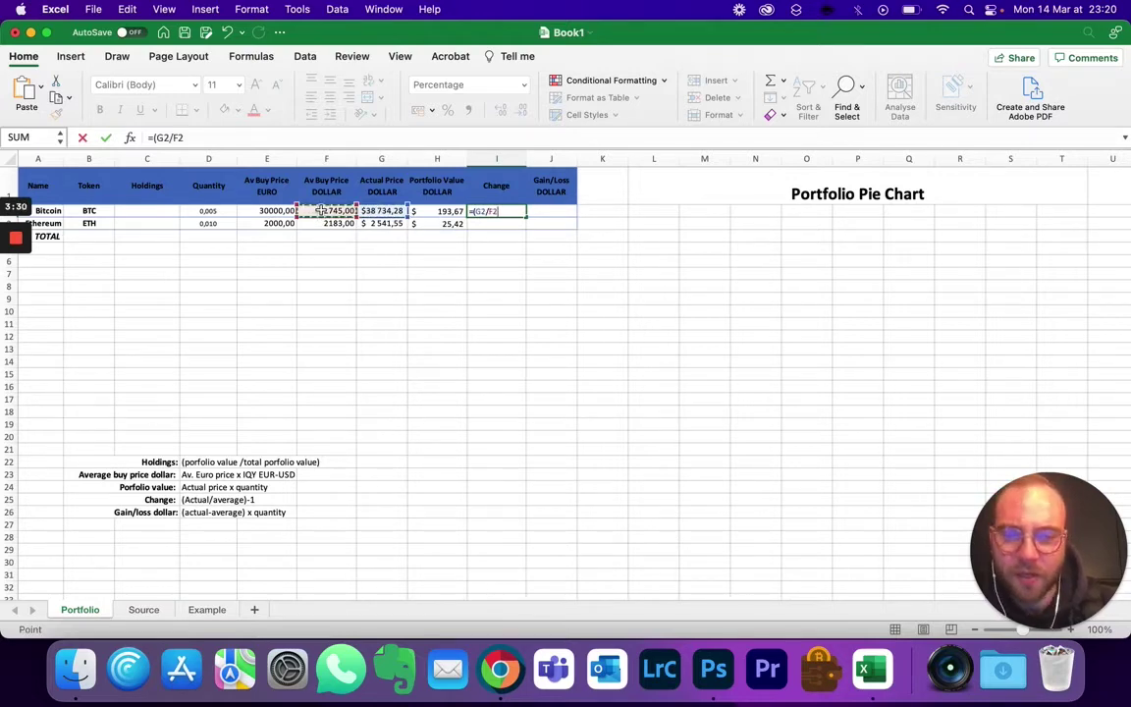
{"action": "type", "text": ")"}
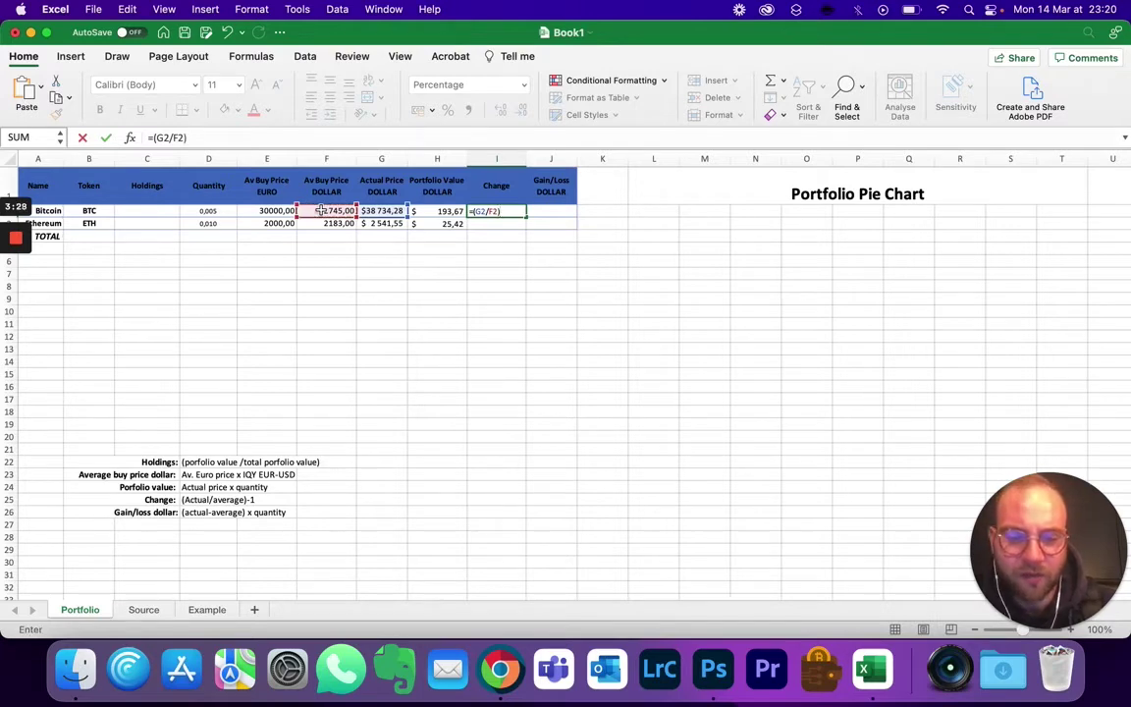
{"action": "type", "text": "-1"}
{"action": "key", "text": "Return"}
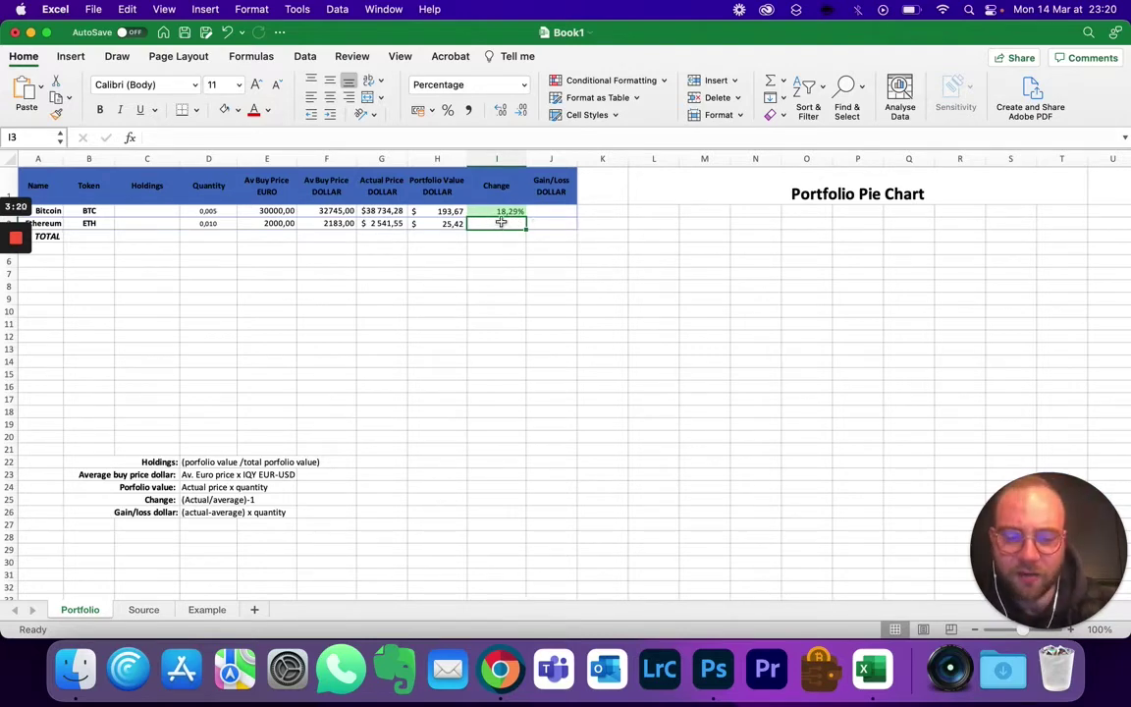
Step: Enter Ethereum's change formula in I3 (actual ÷ average buy price − 1), showing 16,42%
{"action": "type", "text": "=("}
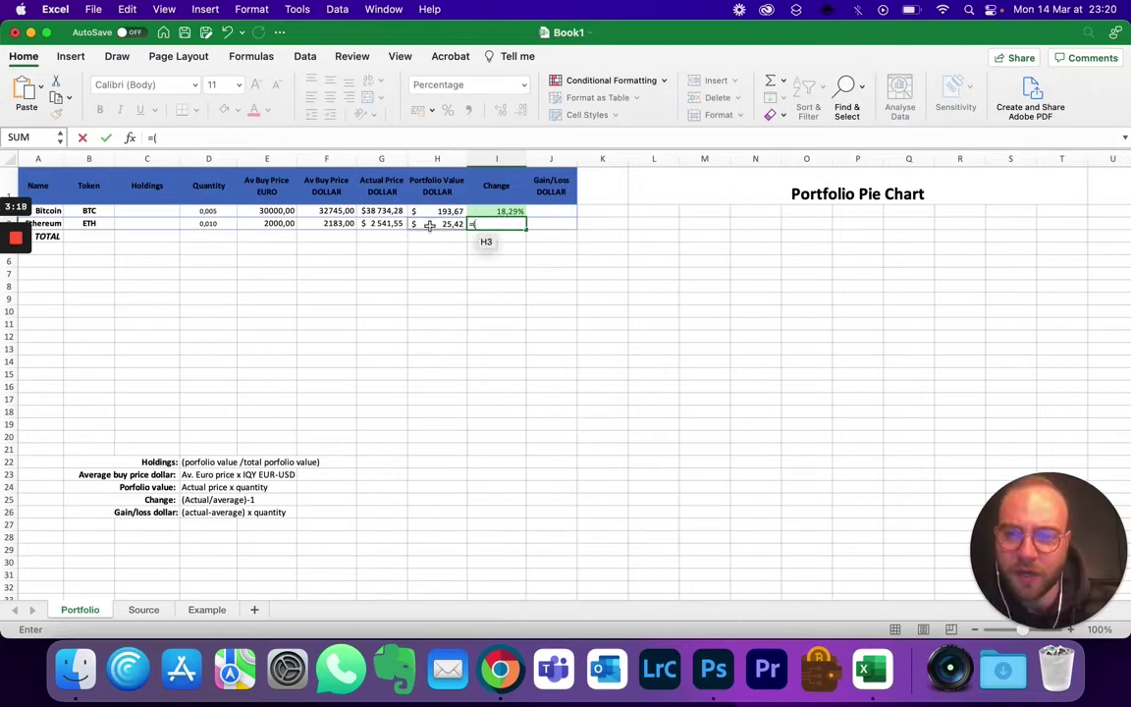
{"action": "left_click", "coordinate": [381, 224]}
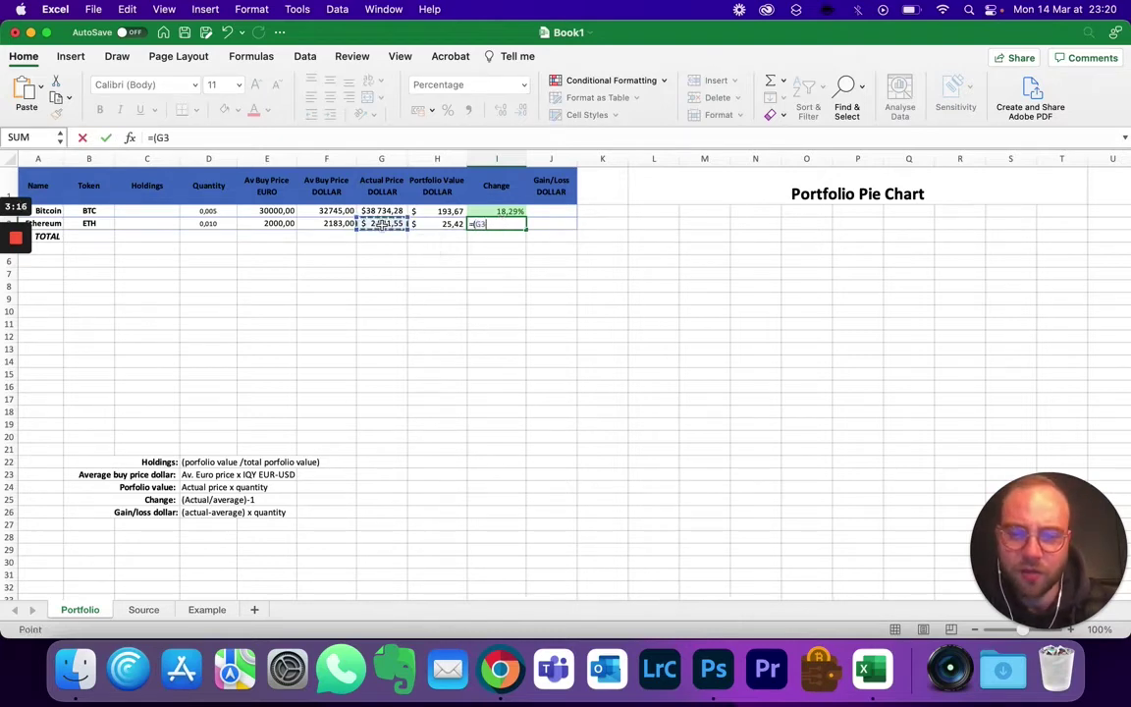
{"action": "type", "text": "/"}
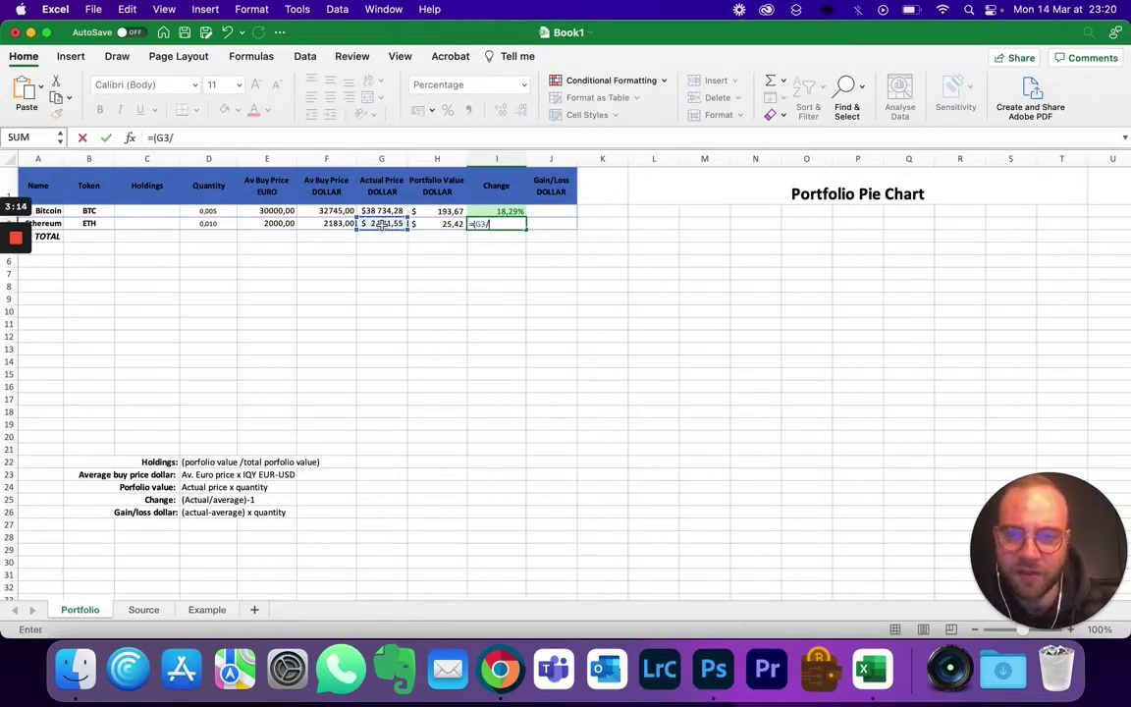
{"action": "left_click", "coordinate": [322, 224]}
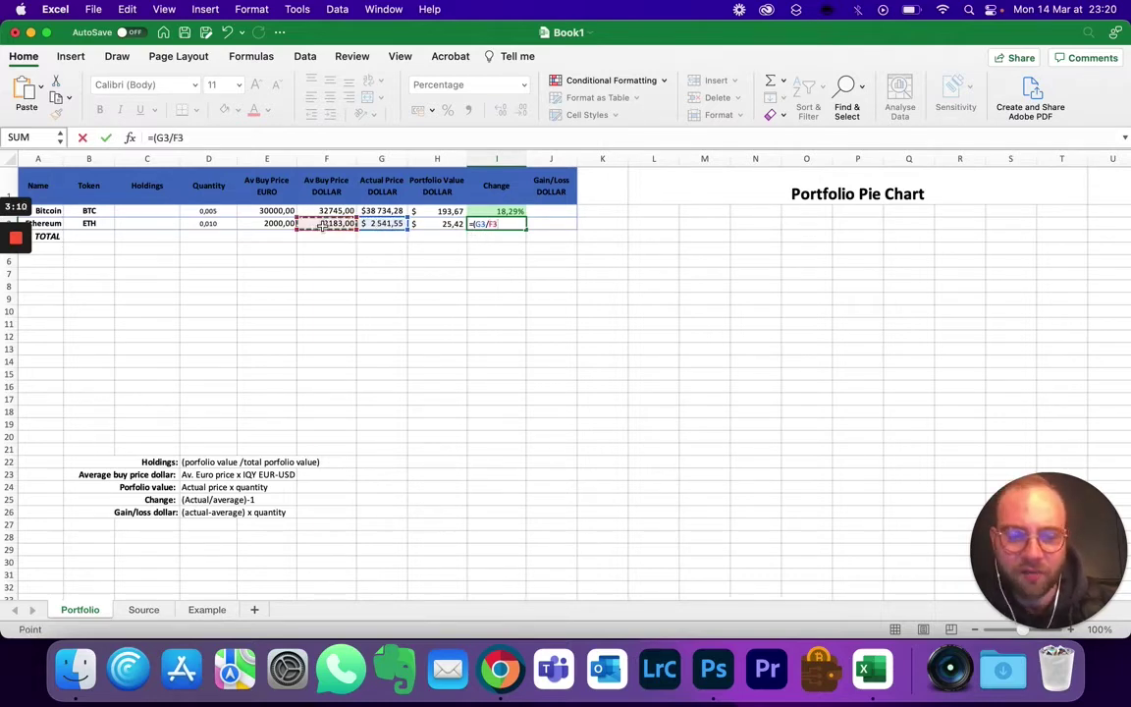
{"action": "type", "text": ")-1"}
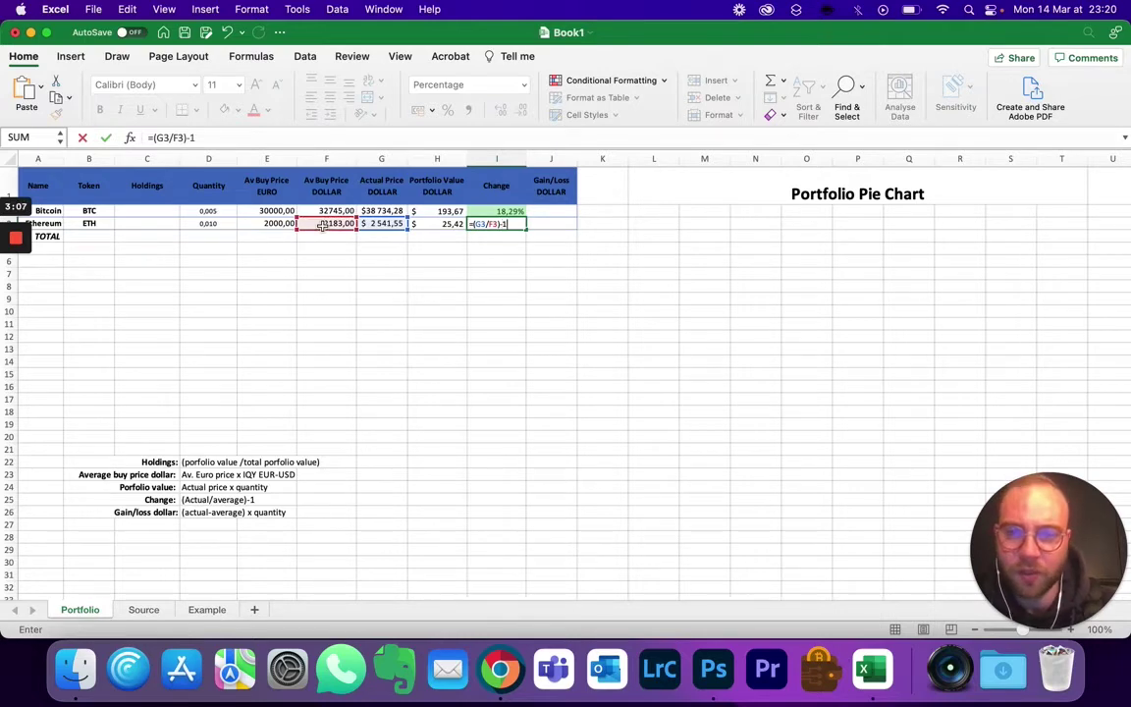
{"action": "key", "text": "Return"}
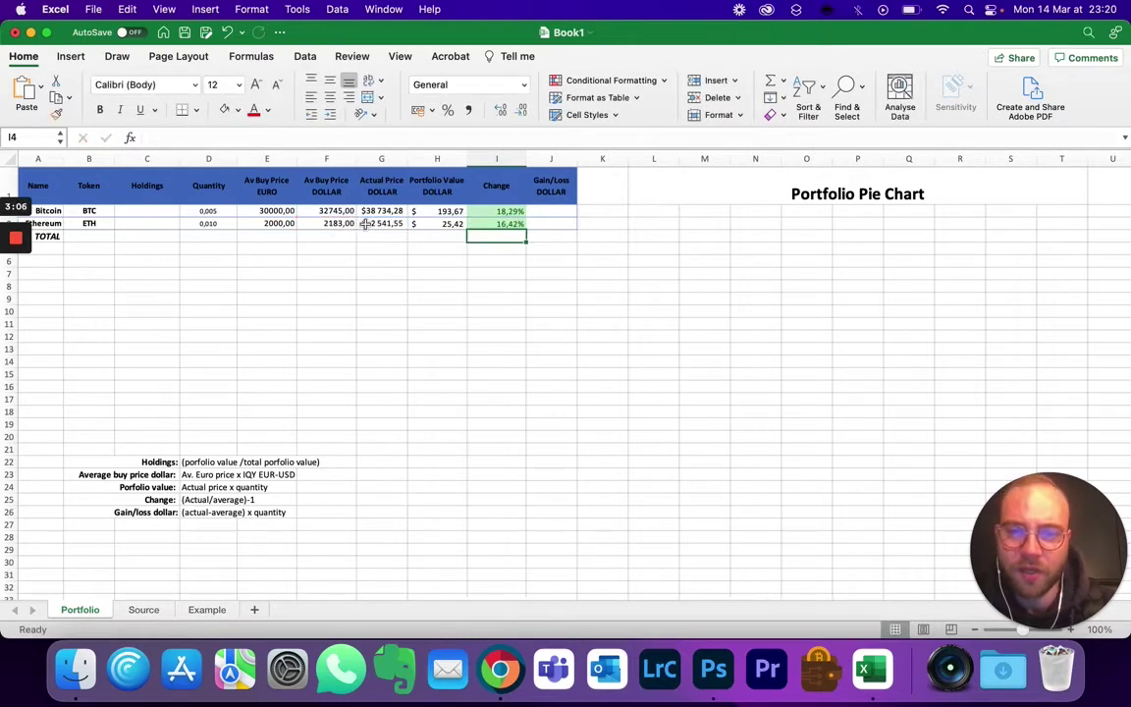
Step: Enter =(G2-F2)*D2 in J2 so Bitcoin's dollar gain/loss shows $29,95
{"action": "left_click", "coordinate": [548, 211]}
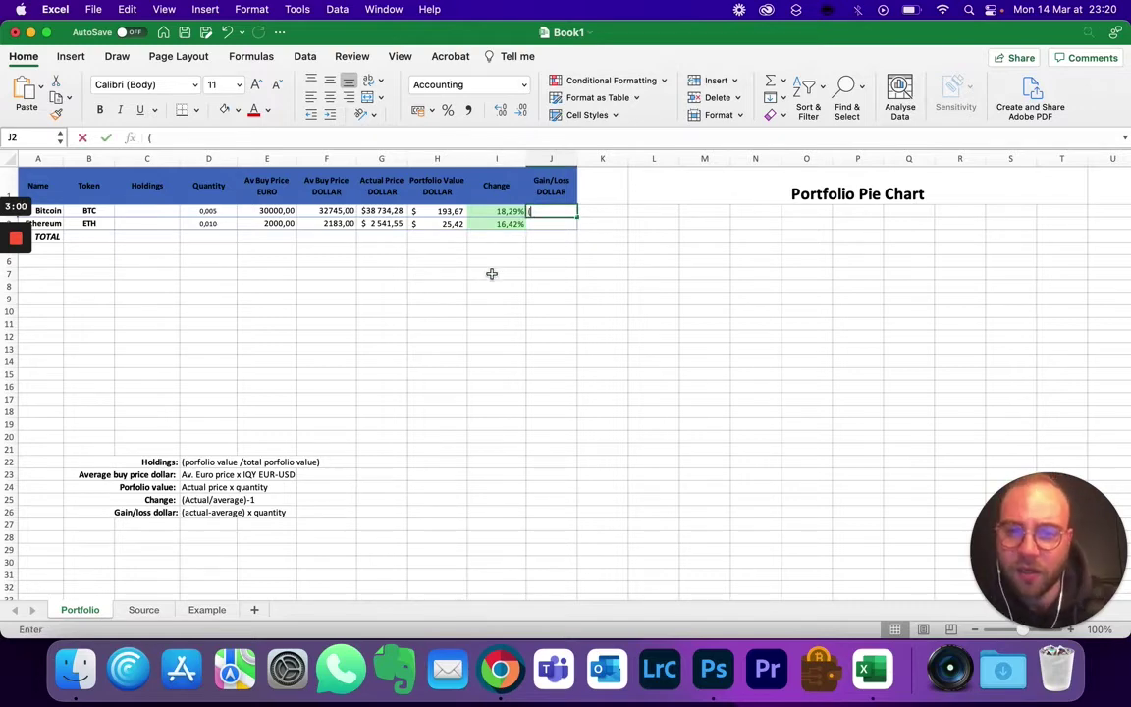
{"action": "key", "text": "F2"}
{"action": "type", "text": "="}
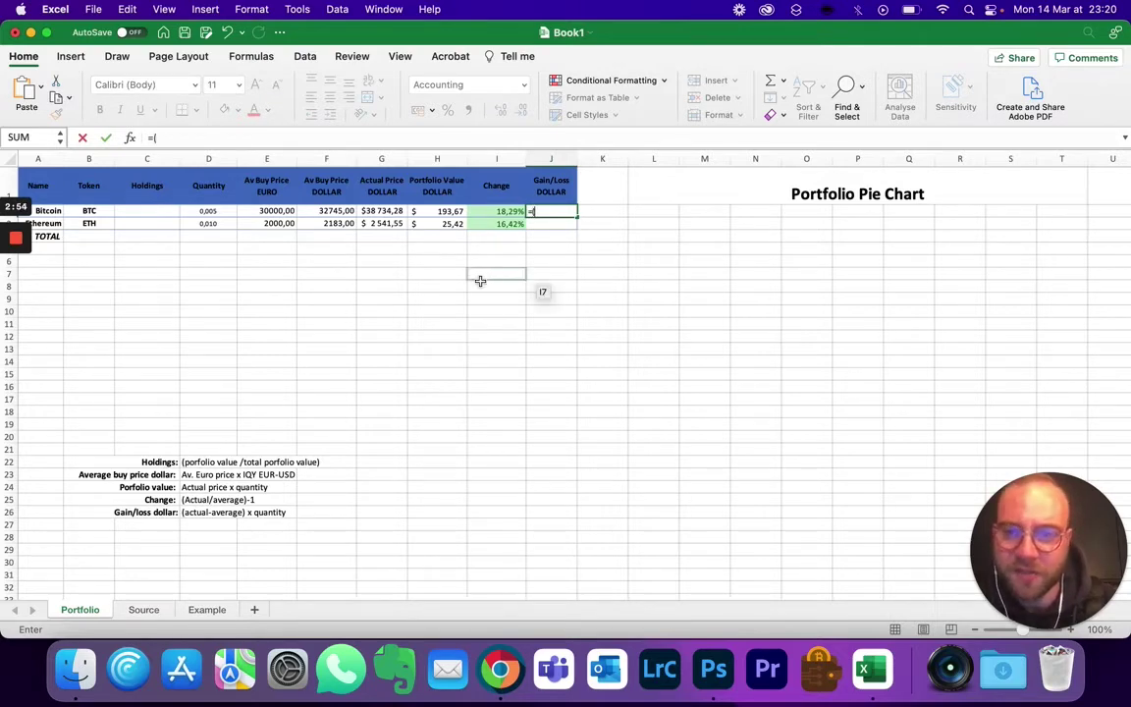
{"action": "type", "text": "("}
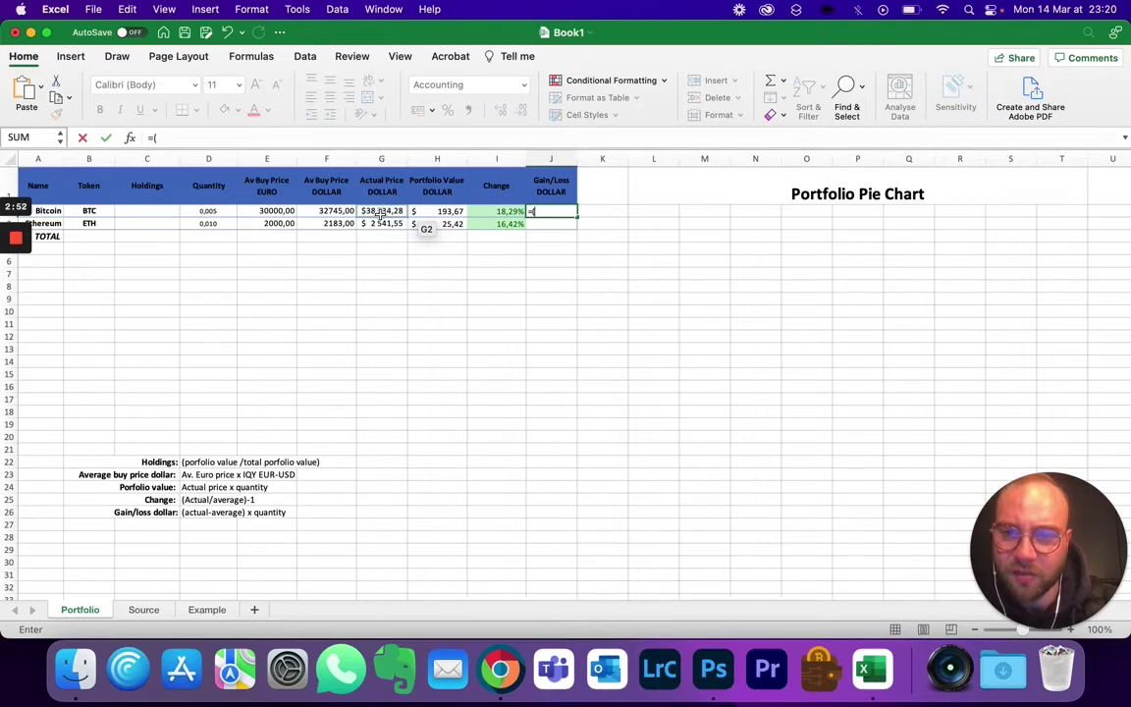
{"action": "left_click", "coordinate": [382, 210]}
{"action": "type", "text": "-"}
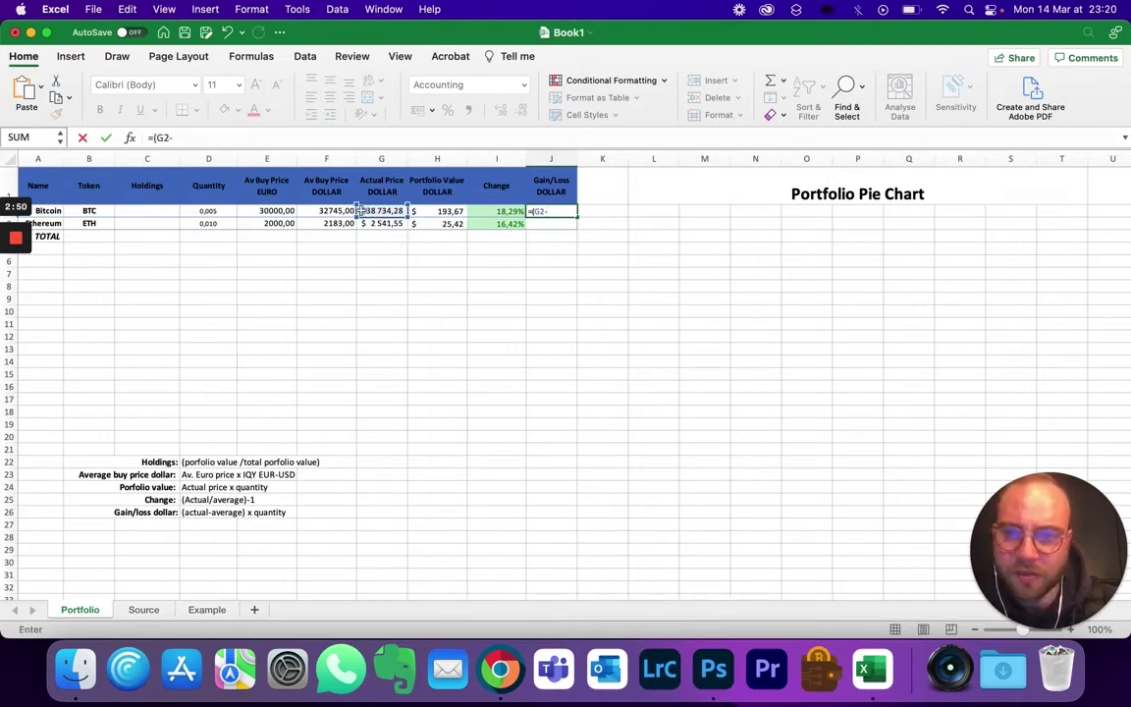
{"action": "left_click", "coordinate": [322, 210]}
{"action": "type", "text": ")"}
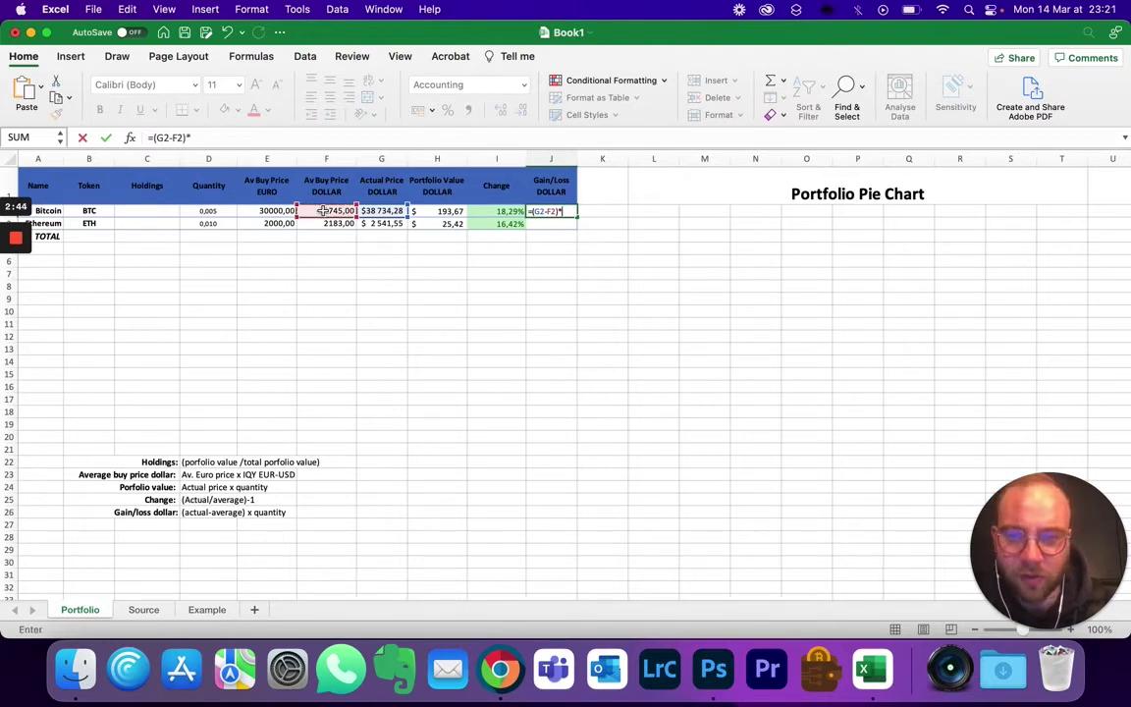
{"action": "type", "text": "*"}
{"action": "left_click", "coordinate": [206, 211]}
{"action": "key", "text": "Return"}
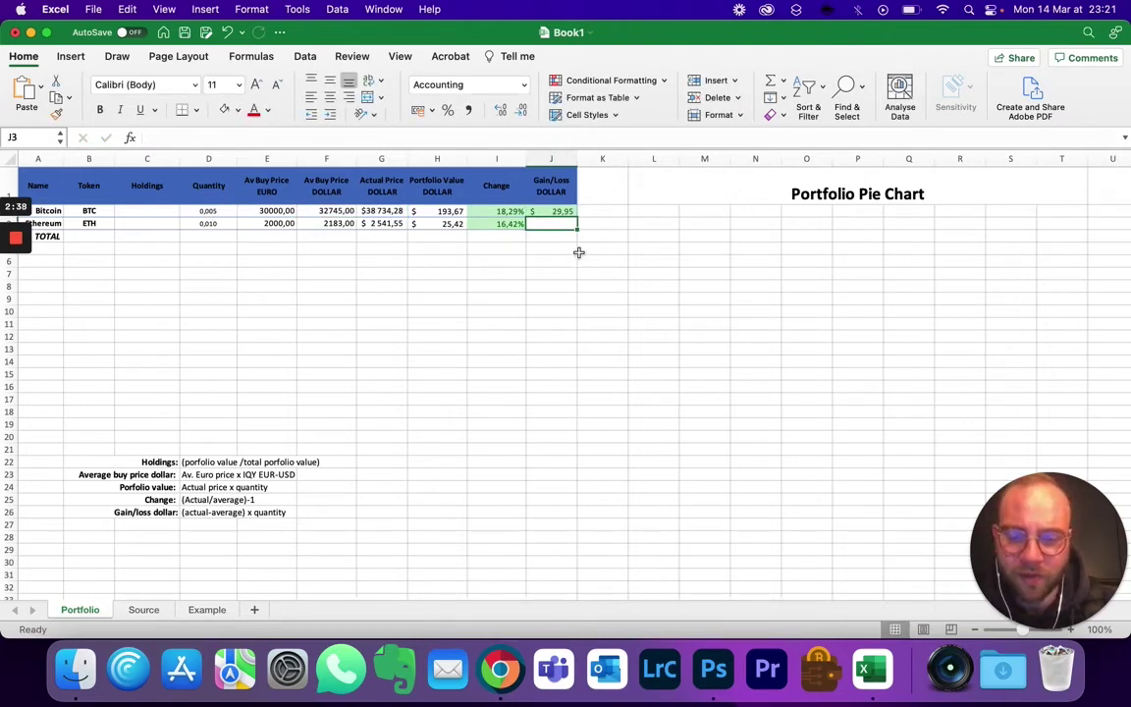
Step: Enter =(G3-F3)*D3 in J3 so Ethereum's dollar gain/loss shows $3,59
{"action": "type", "text": "=("}
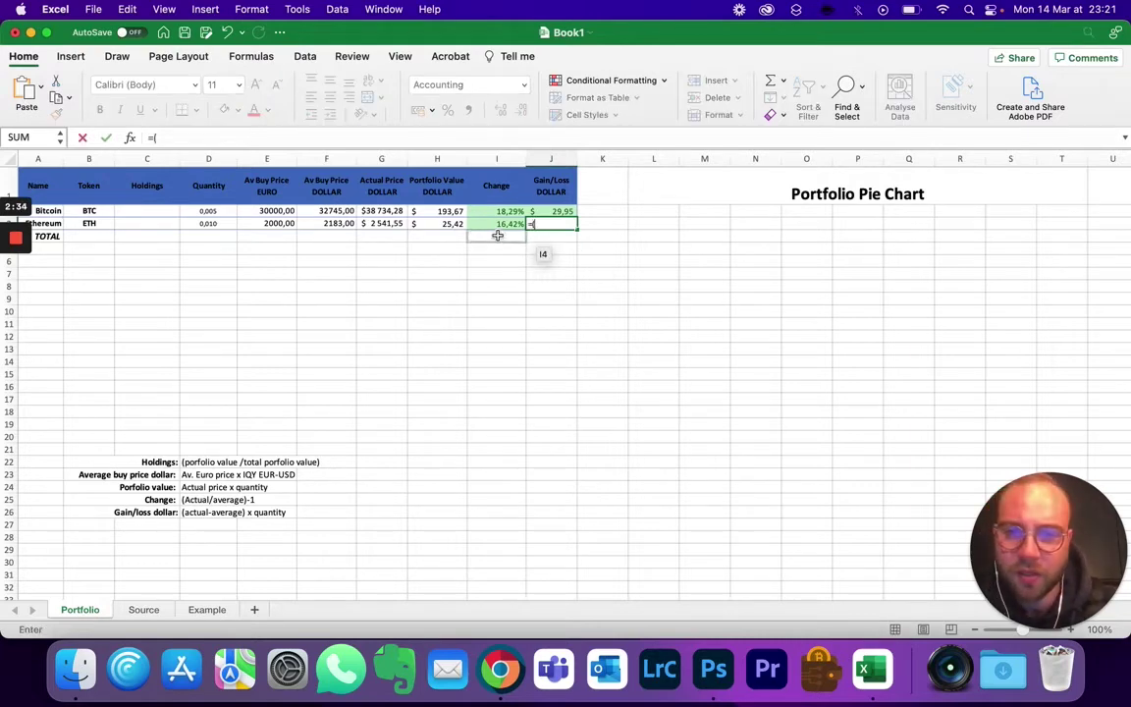
{"action": "left_click", "coordinate": [383, 223]}
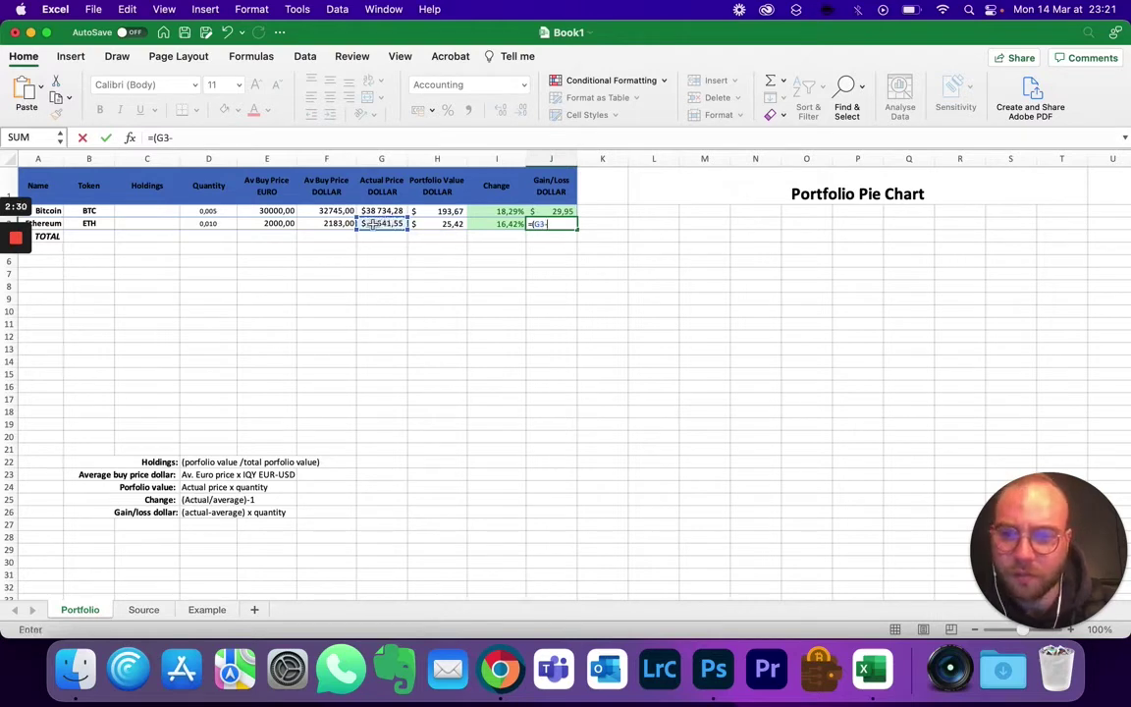
{"action": "type", "text": "-"}
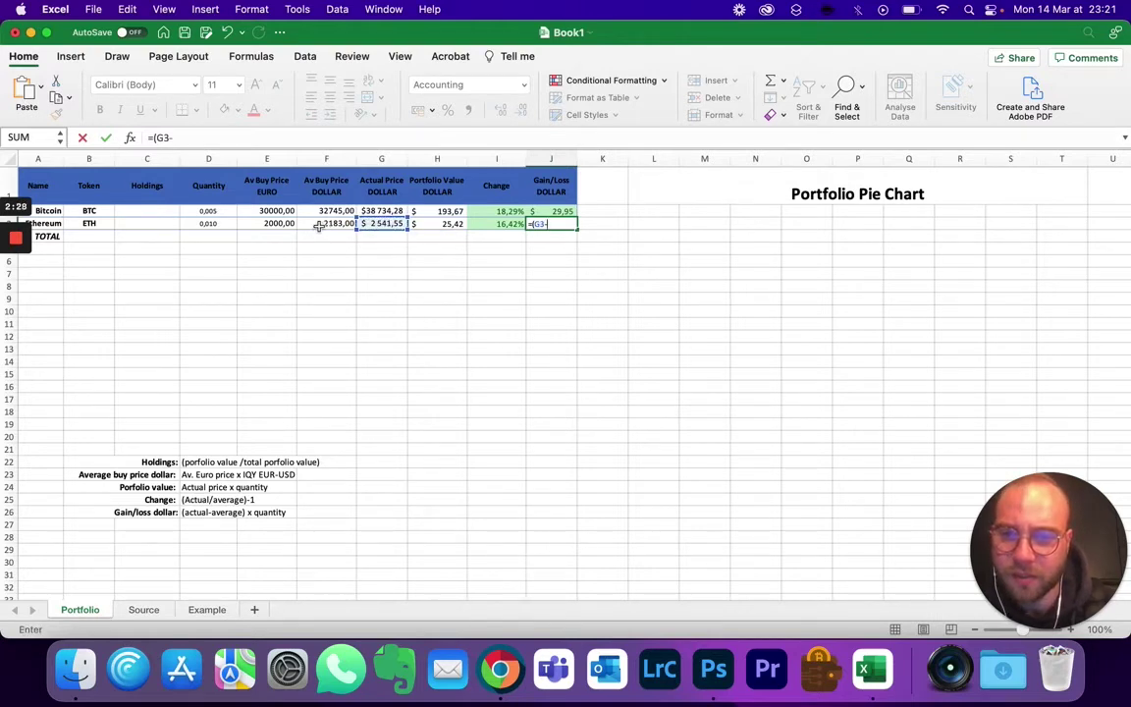
{"action": "left_click", "coordinate": [321, 224]}
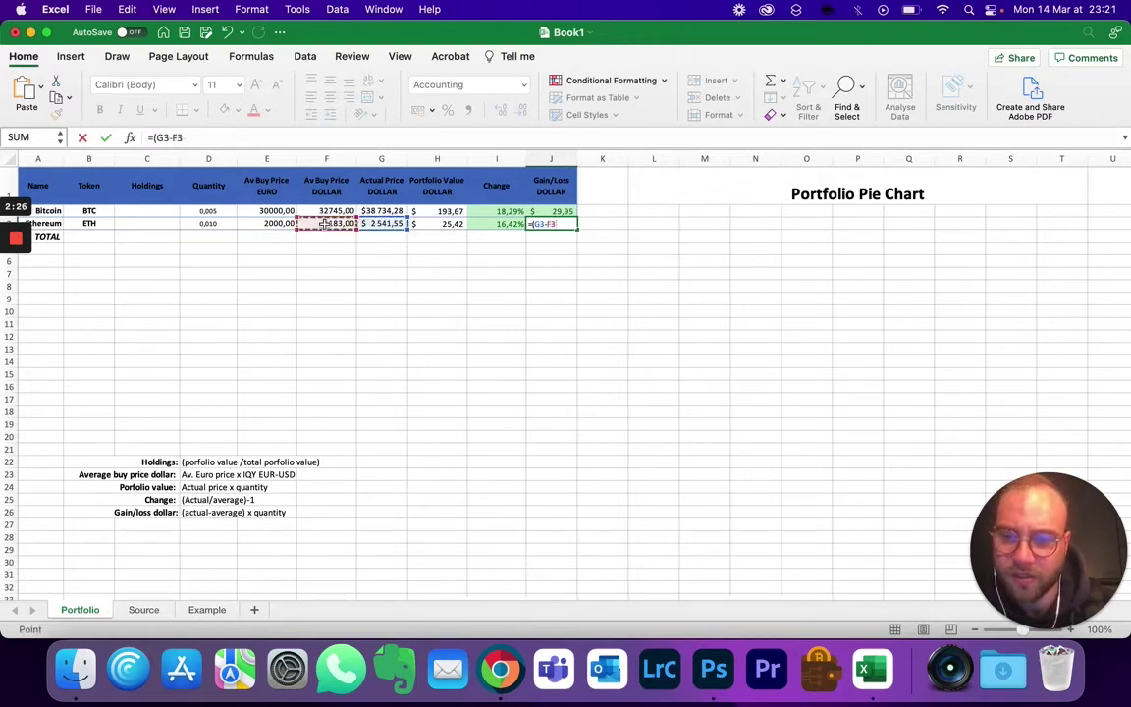
{"action": "type", "text": ")*"}
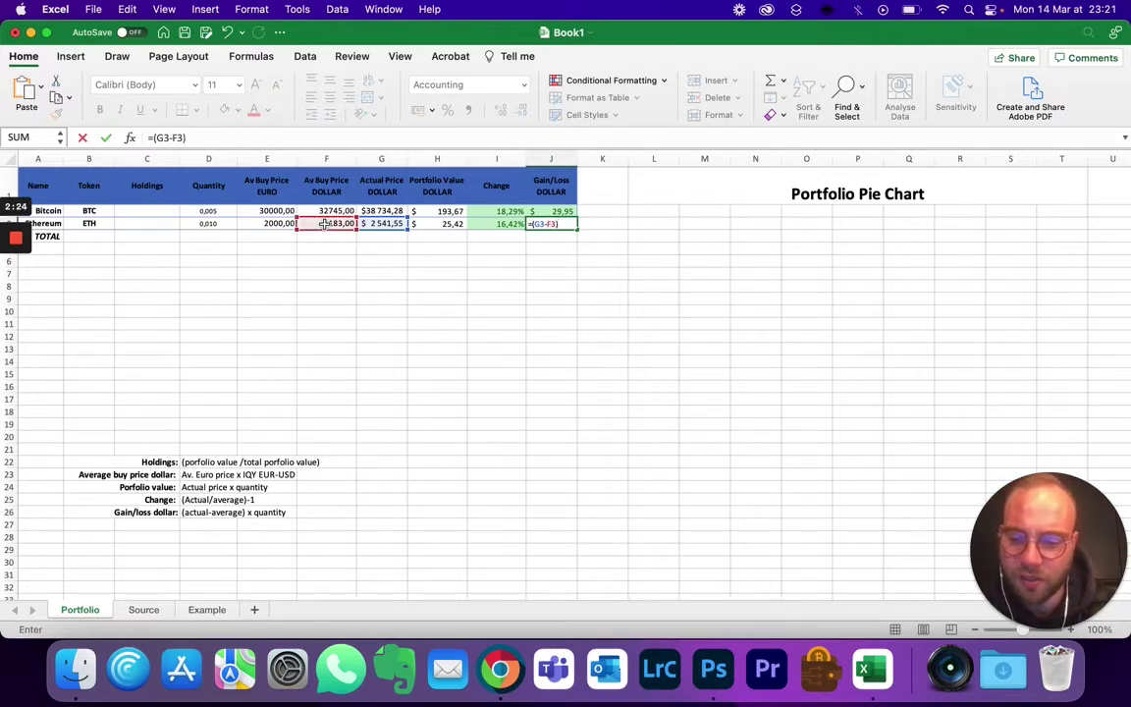
{"action": "left_click", "coordinate": [194, 223]}
{"action": "key", "text": "Return"}
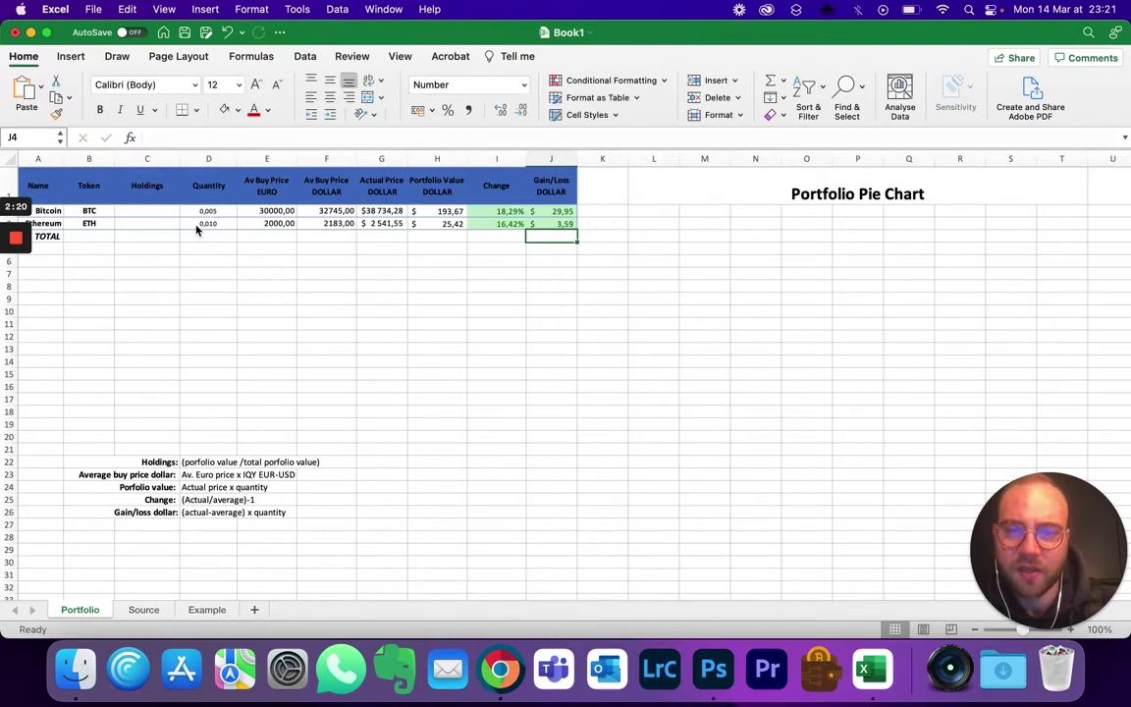
Step: Insert =SUM(H2:H3) in H4 with AutoSum, giving a portfolio total of 219,09
{"action": "left_click", "coordinate": [553, 223]}
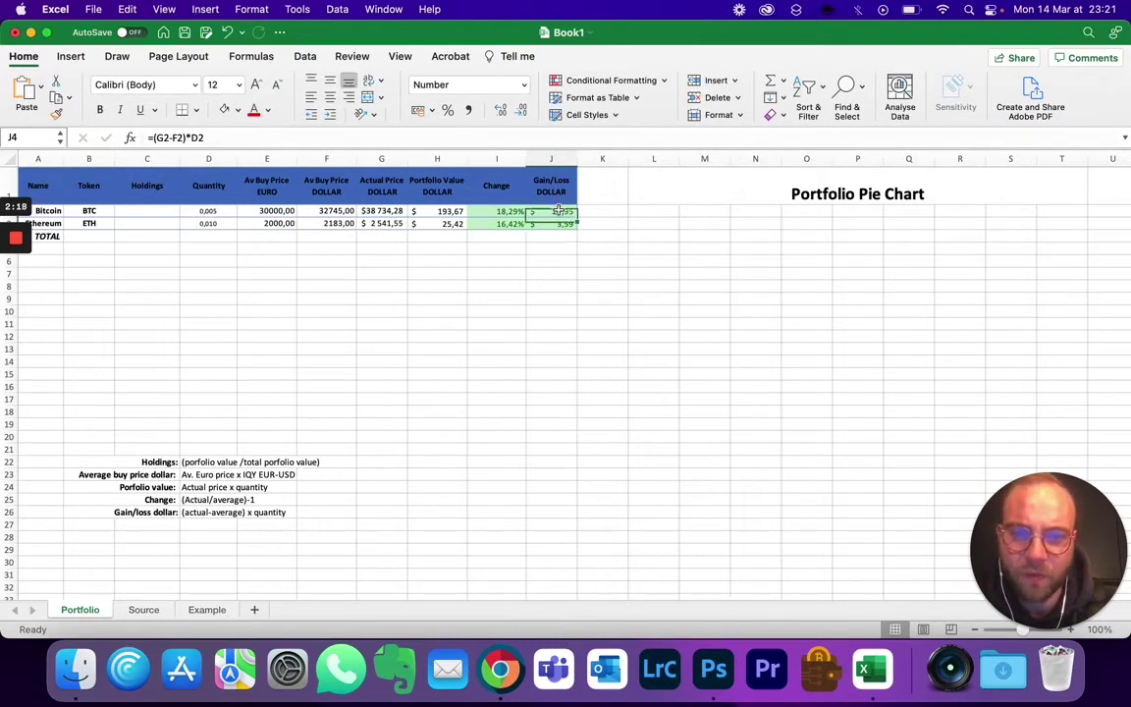
{"action": "left_click", "coordinate": [488, 286]}
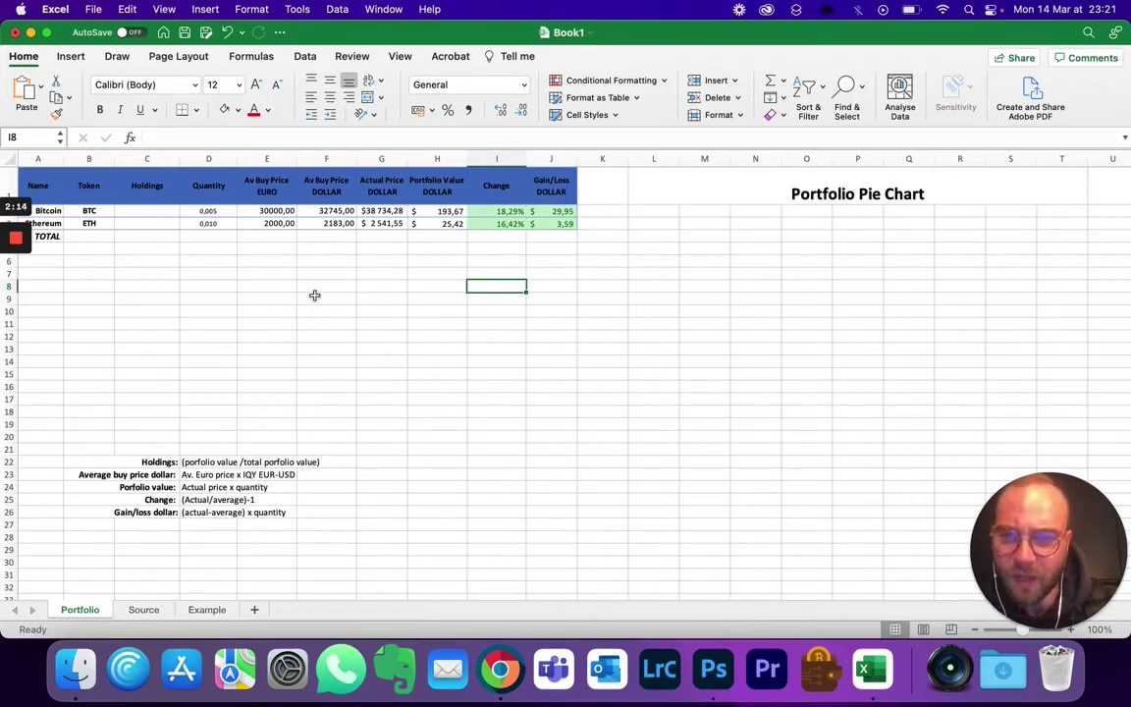
{"action": "left_click", "coordinate": [151, 211]}
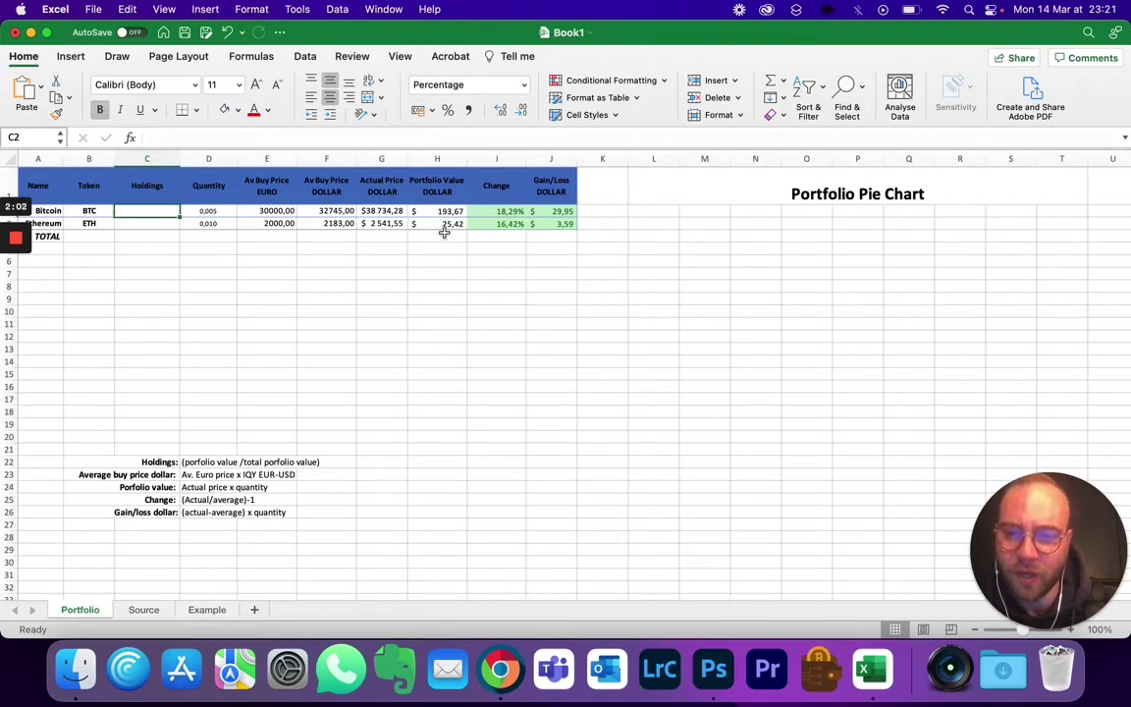
{"action": "left_click", "coordinate": [442, 236]}
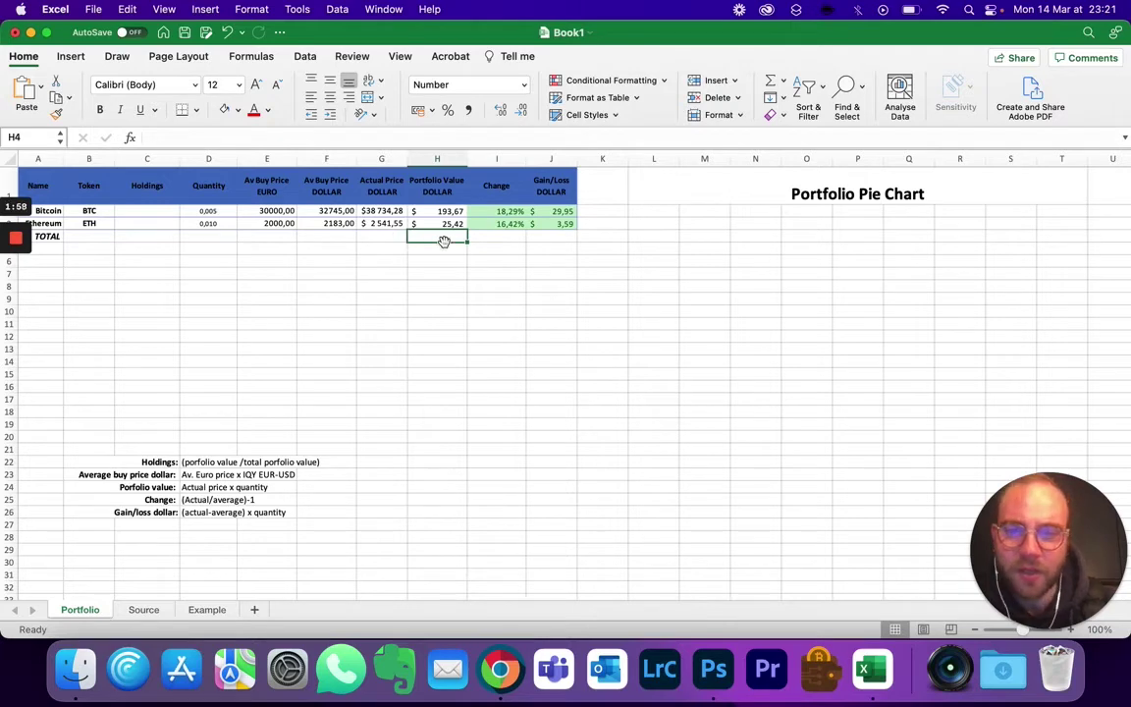
{"action": "type", "text": "="}
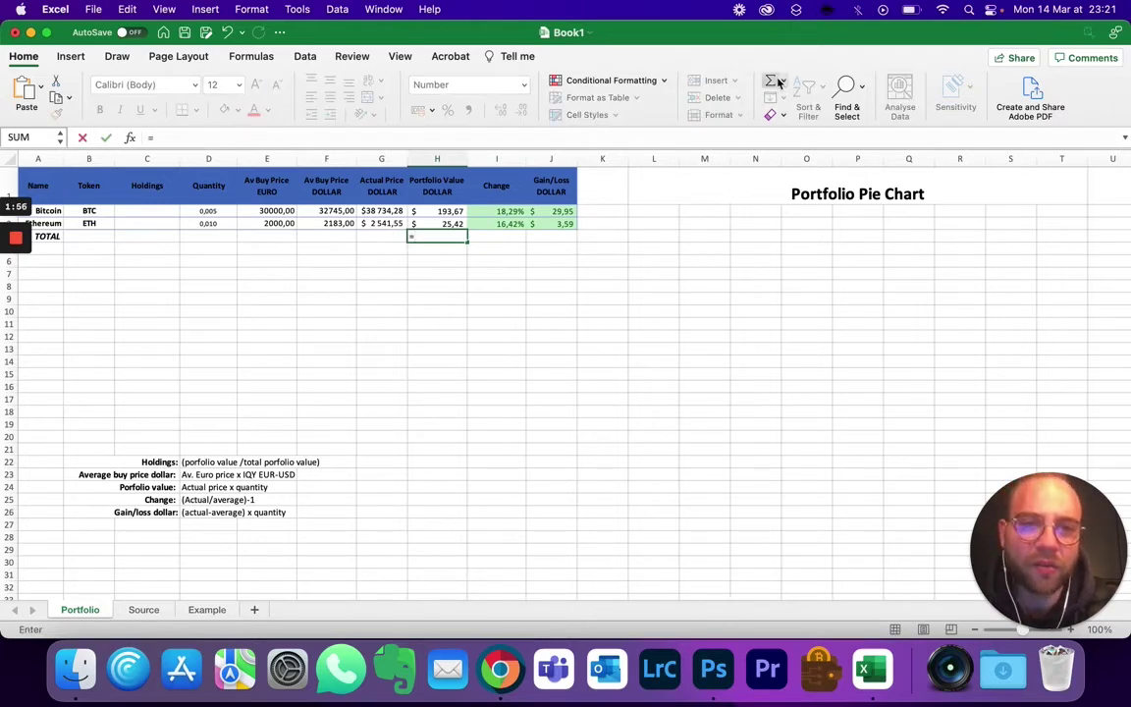
{"action": "key", "text": "Escape"}
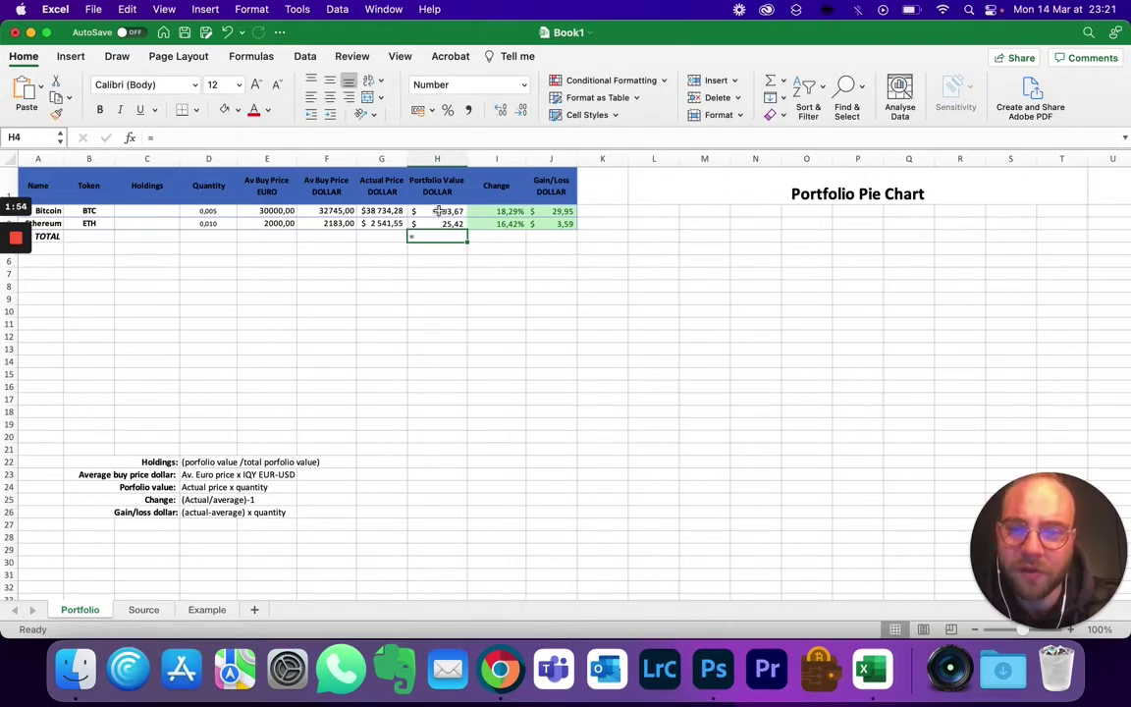
{"action": "left_click", "coordinate": [782, 82]}
{"action": "left_click", "coordinate": [803, 102]}
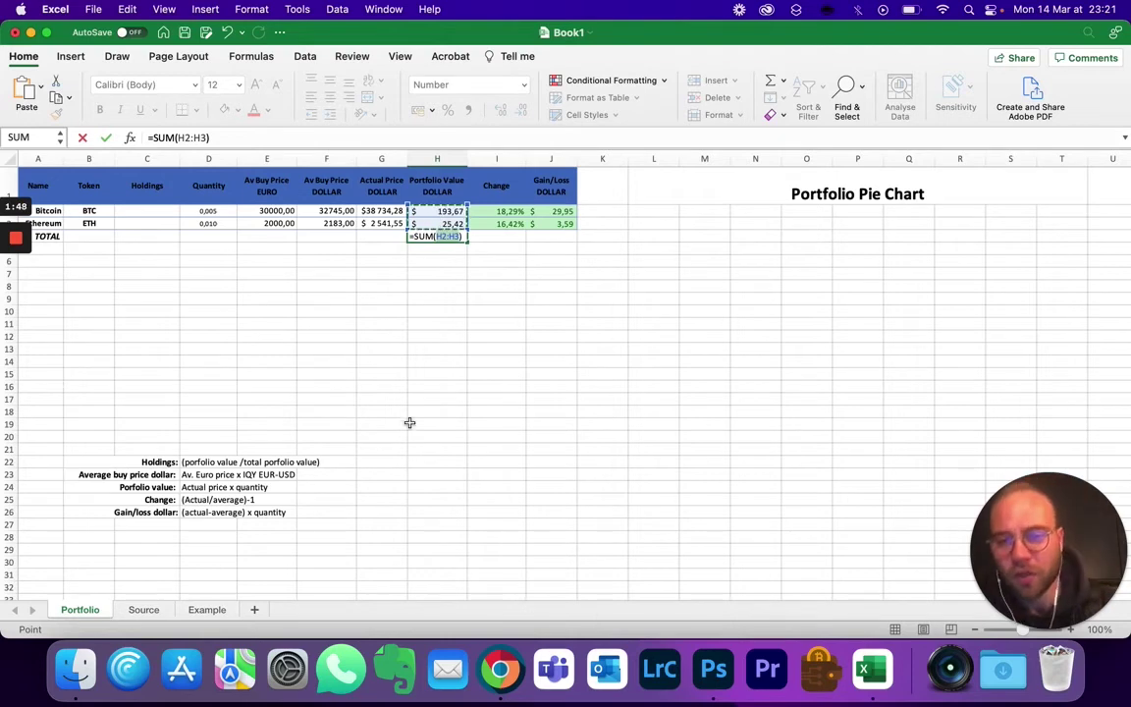
{"action": "key", "text": "Return"}
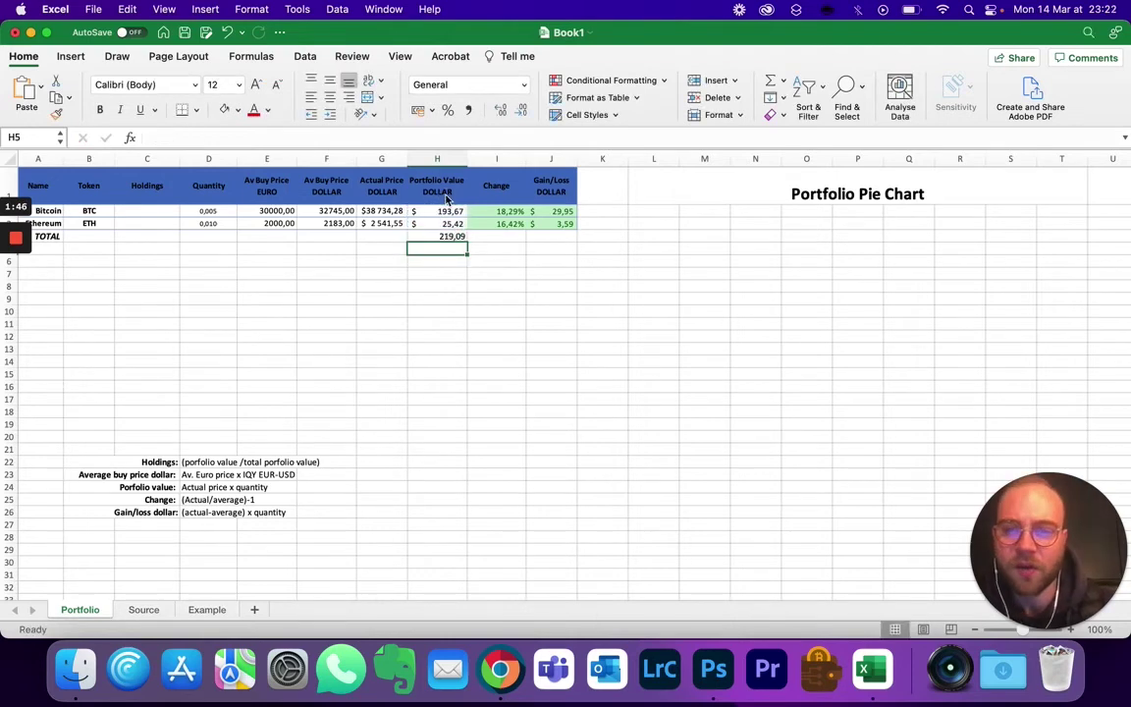
Step: Enter =H2/H4 in C2 and =H3/H4 in C3, giving 88,40% and 11,60%
{"action": "scroll", "coordinate": [453, 224], "scroll_direction": "left", "scroll_amount": 1}
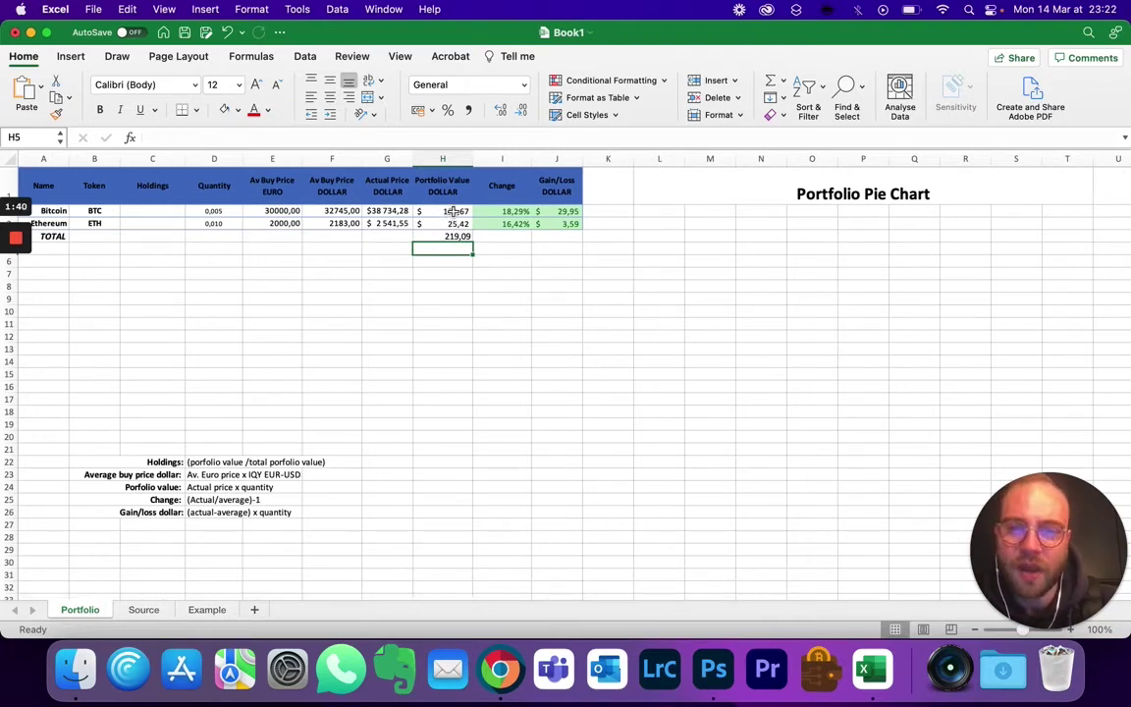
{"action": "left_click", "coordinate": [166, 212]}
{"action": "type", "text": "="}
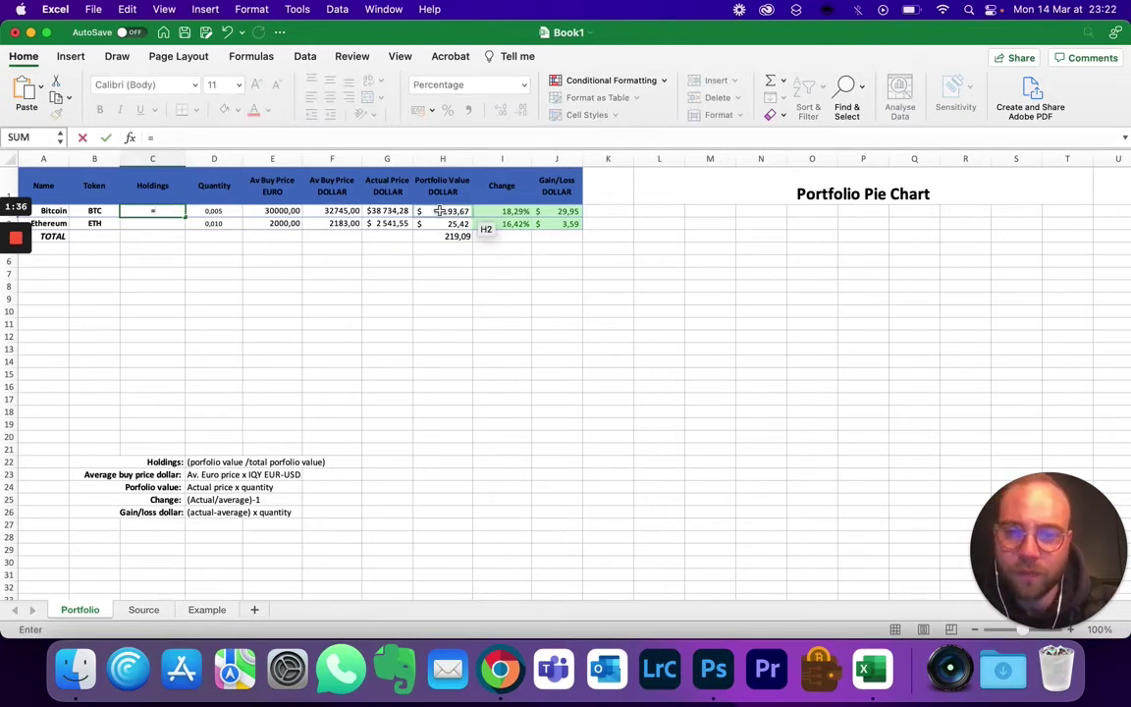
{"action": "left_click", "coordinate": [449, 212]}
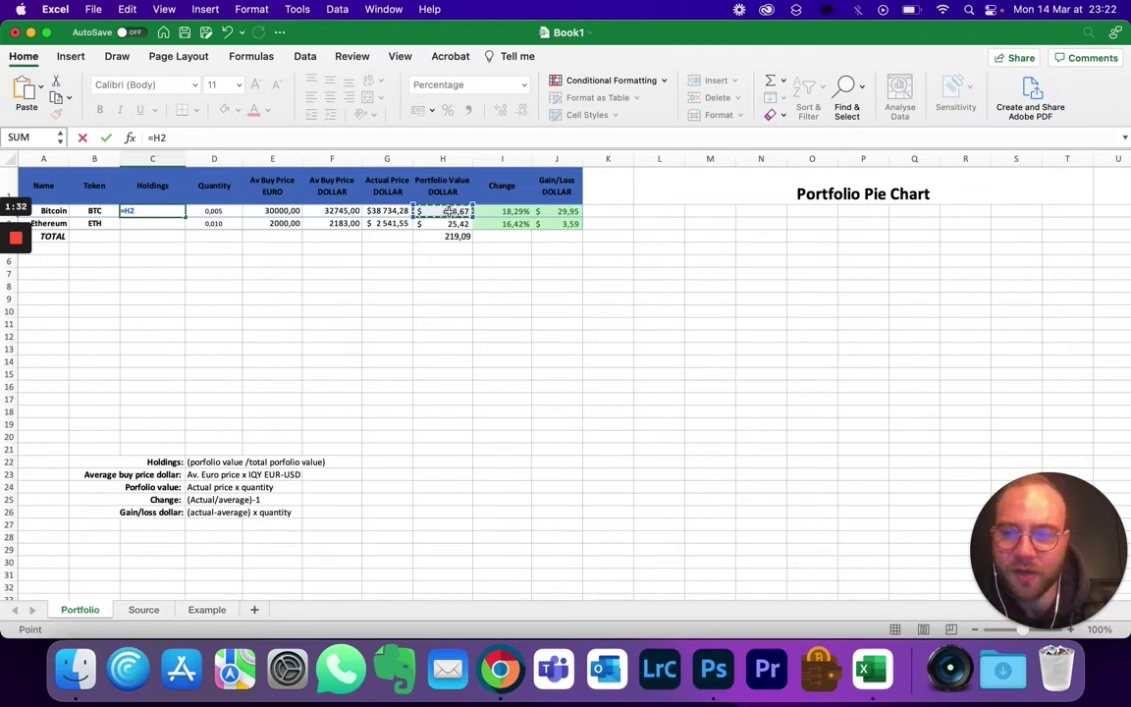
{"action": "type", "text": "/"}
{"action": "left_click", "coordinate": [449, 236]}
{"action": "key", "text": "Return"}
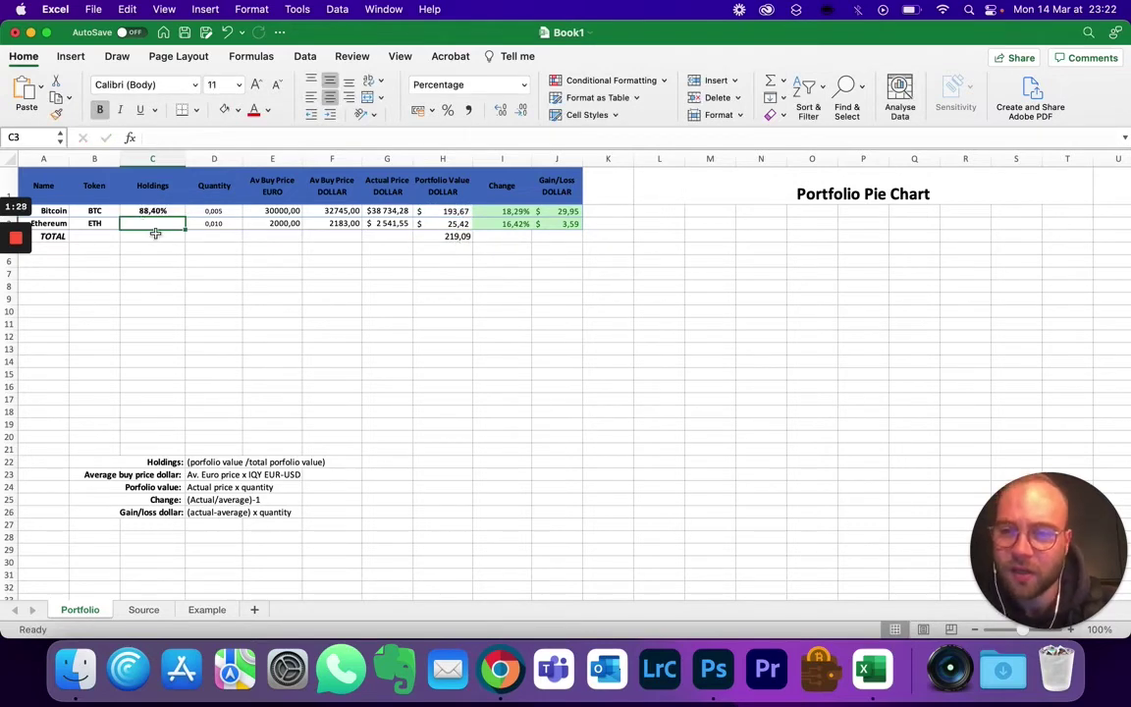
{"action": "type", "text": "="}
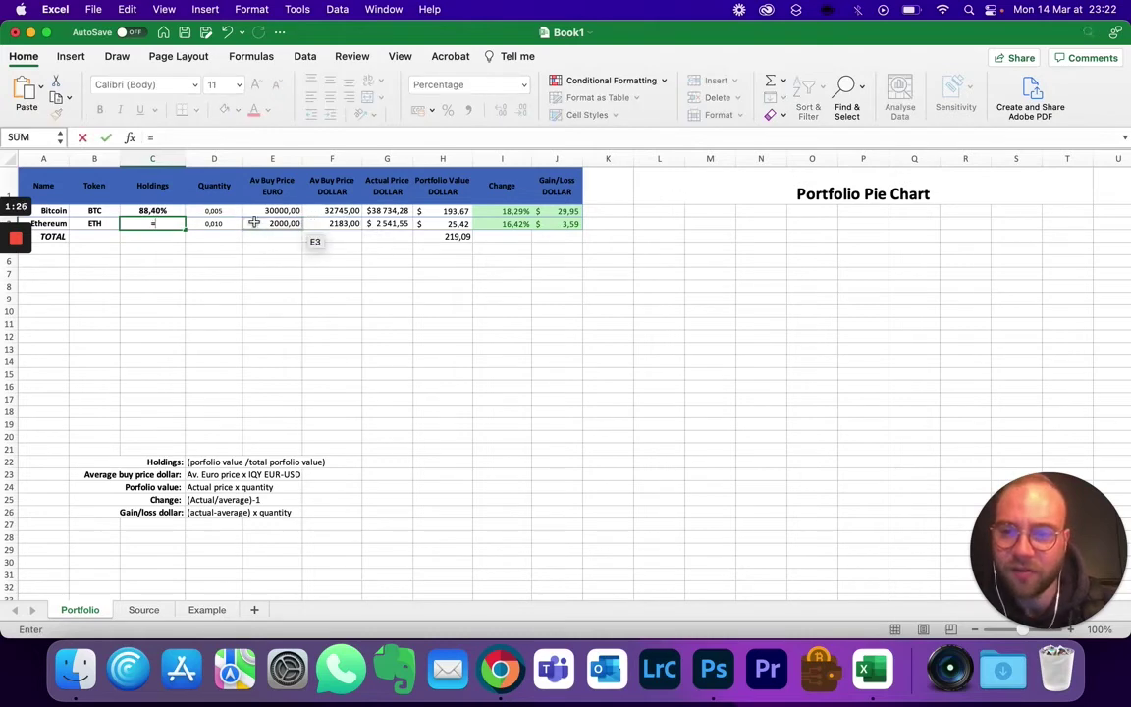
{"action": "left_click", "coordinate": [443, 224]}
{"action": "type", "text": "/"}
{"action": "left_click", "coordinate": [435, 237]}
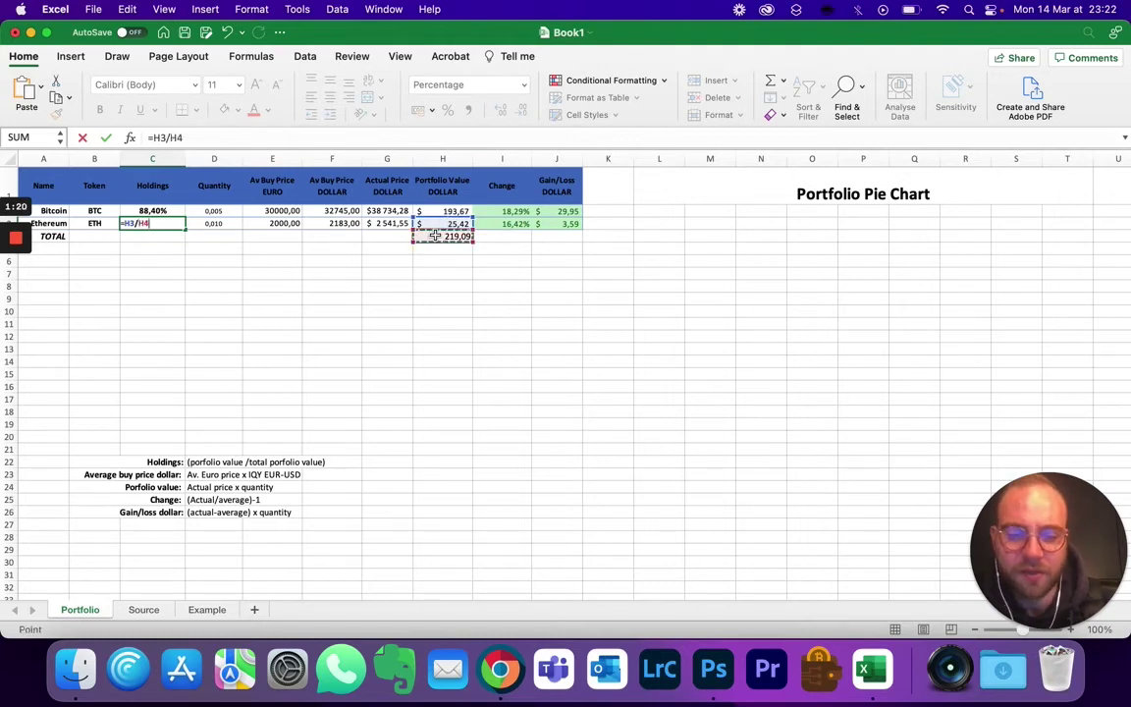
{"action": "key", "text": "Return"}
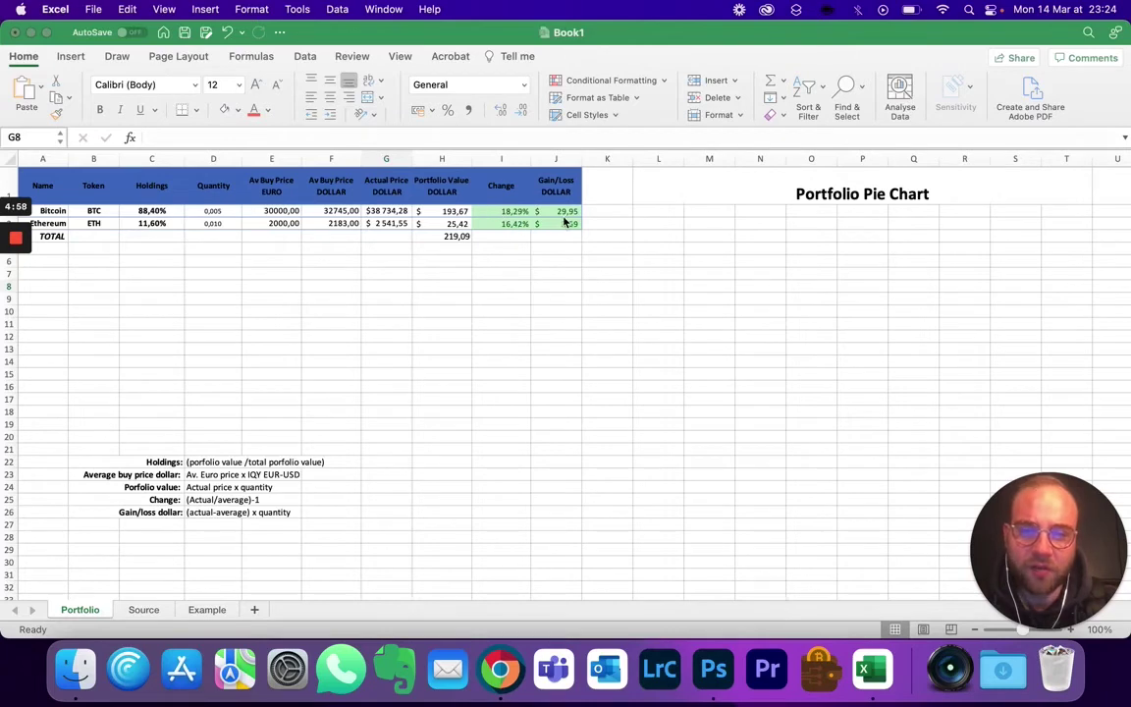
Step: Give I2:J3 a Greater Than 0 rule with Green Fill with Dark Green Text
{"action": "left_click", "coordinate": [507, 211]}
{"action": "left_click_drag", "start_coordinate": [506, 211], "coordinate": [556, 224]}
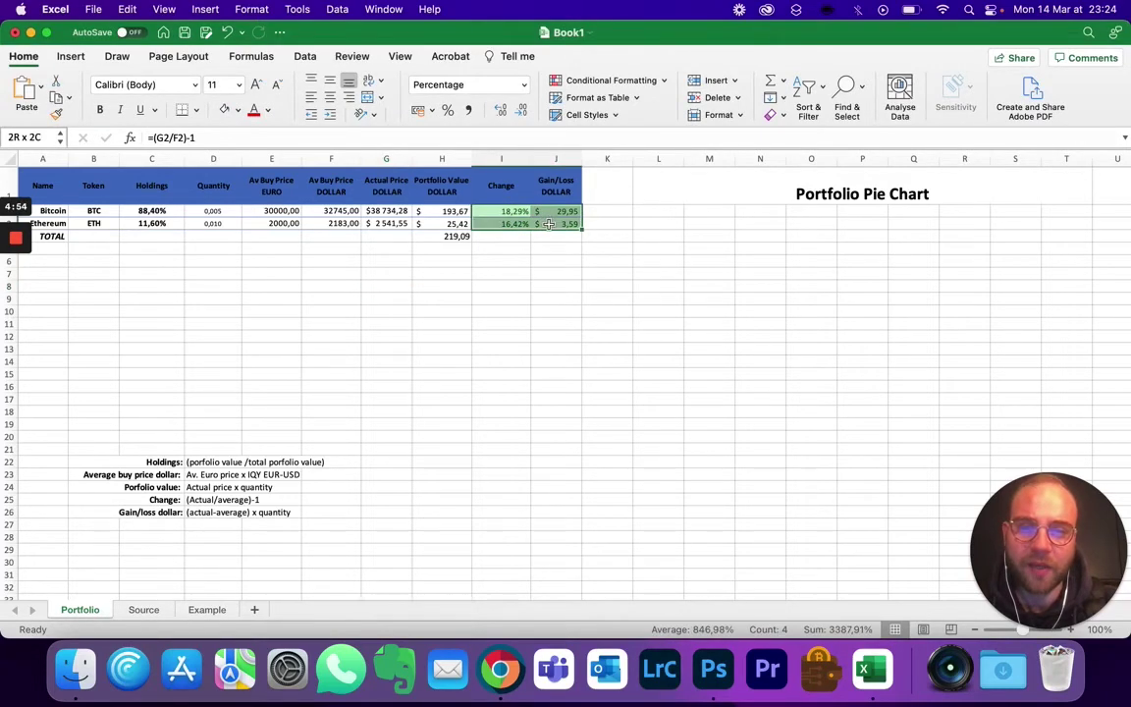
{"action": "left_click", "coordinate": [664, 83]}
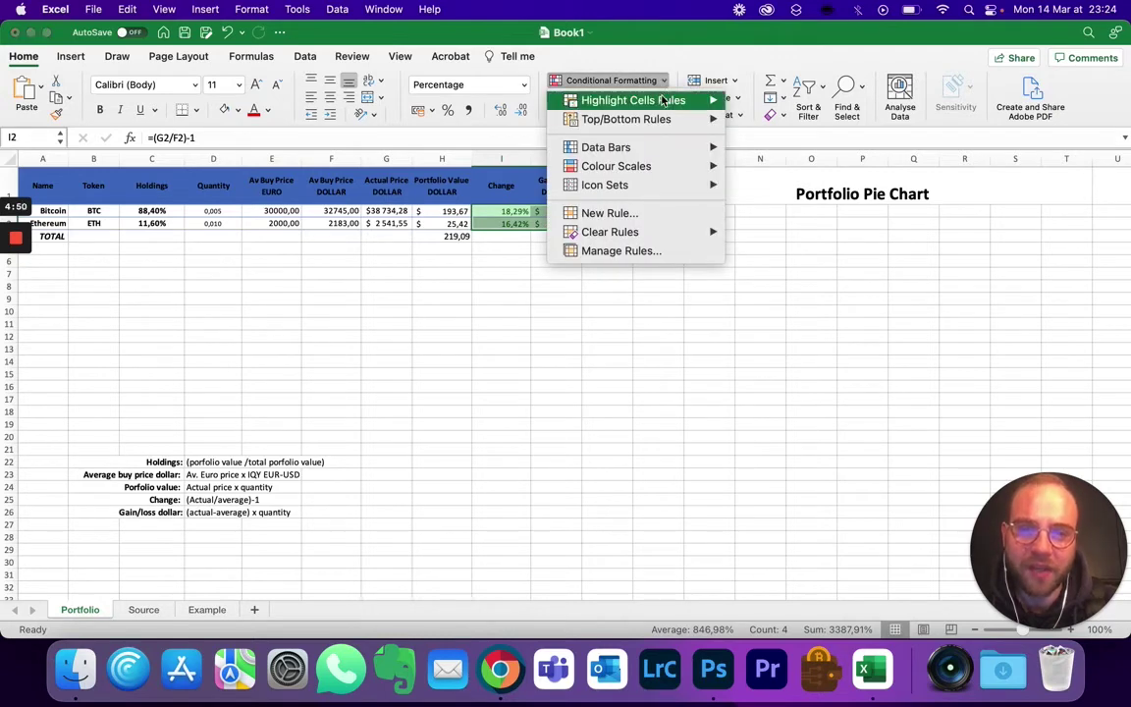
{"action": "mouse_move", "coordinate": [632, 109]}
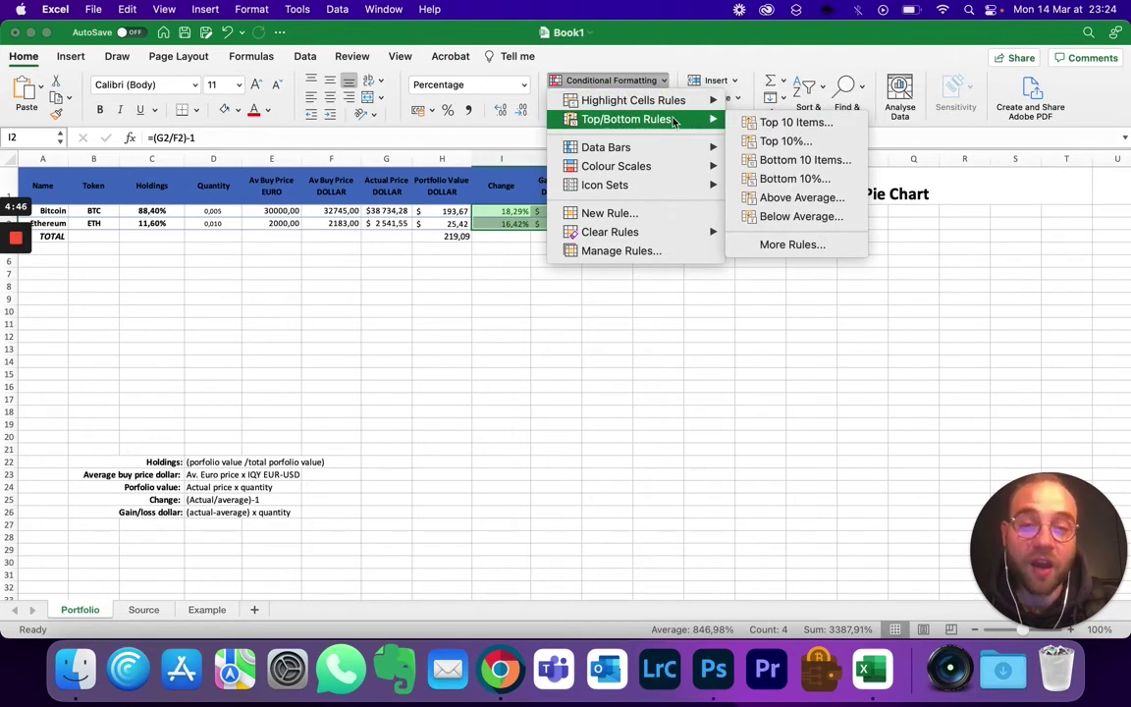
{"action": "mouse_move", "coordinate": [676, 110]}
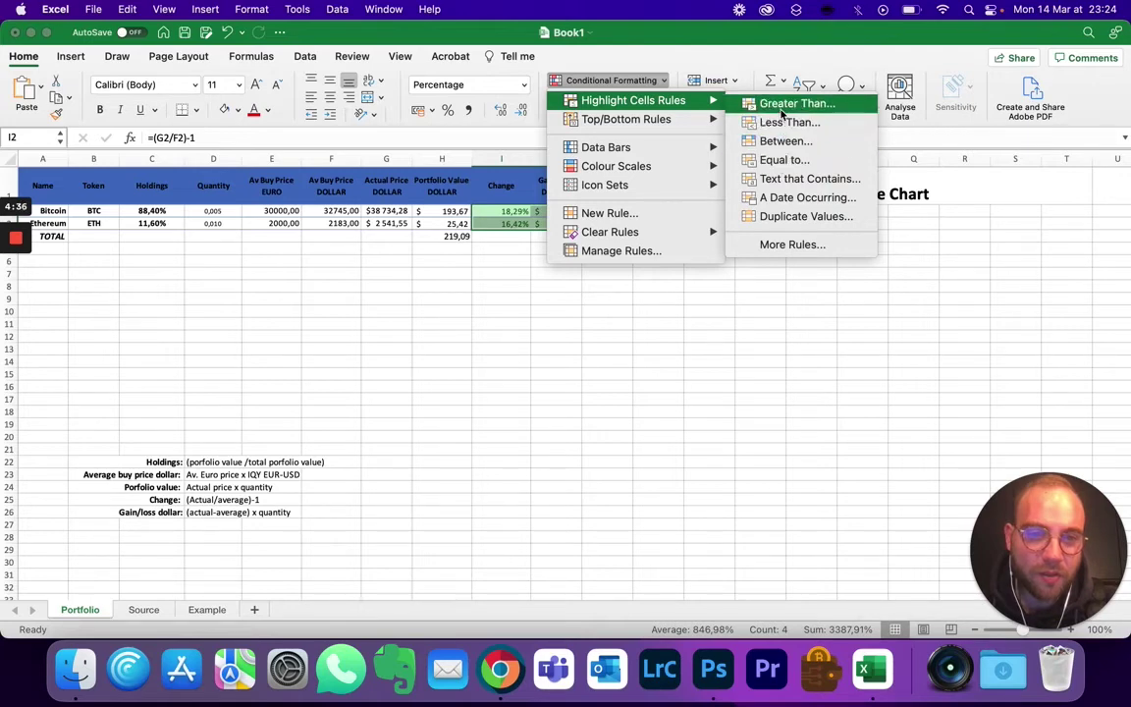
{"action": "key", "text": "Escape"}
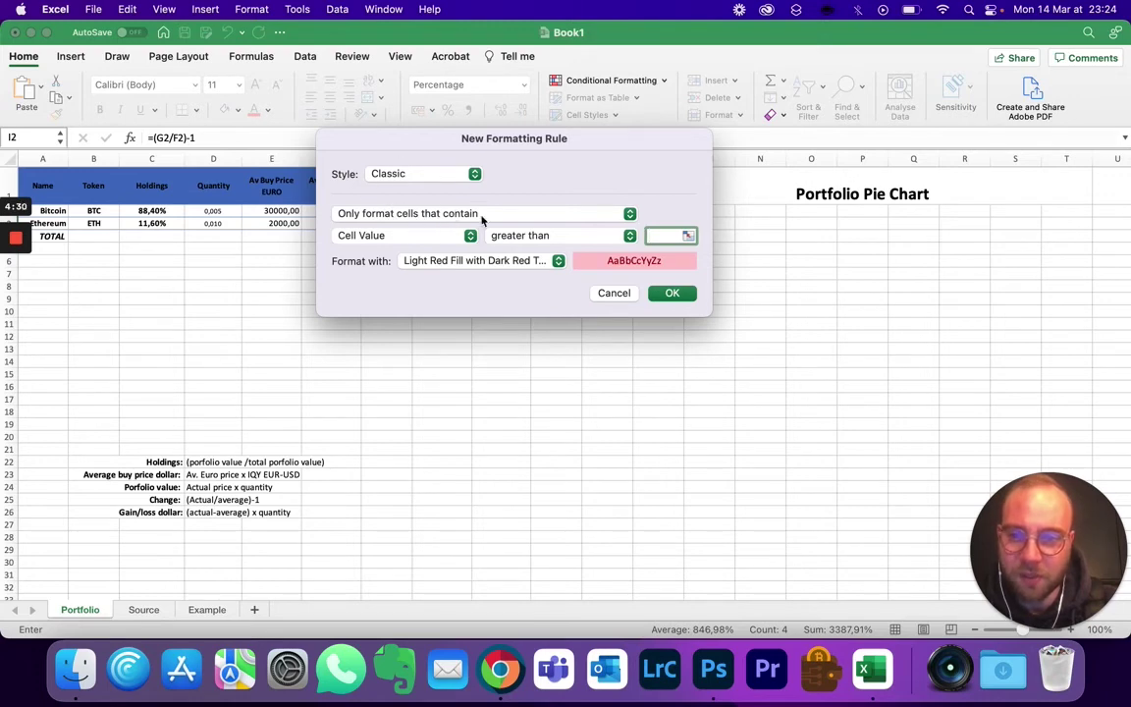
{"action": "left_click", "coordinate": [408, 214]}
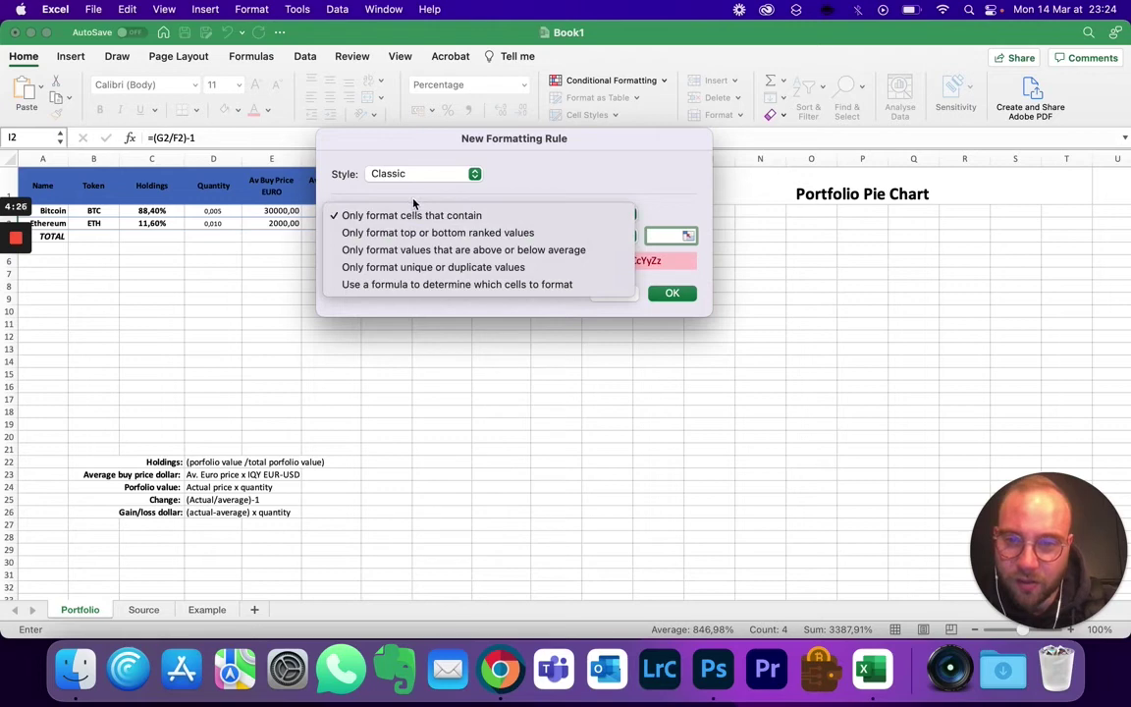
{"action": "left_click", "coordinate": [413, 202]}
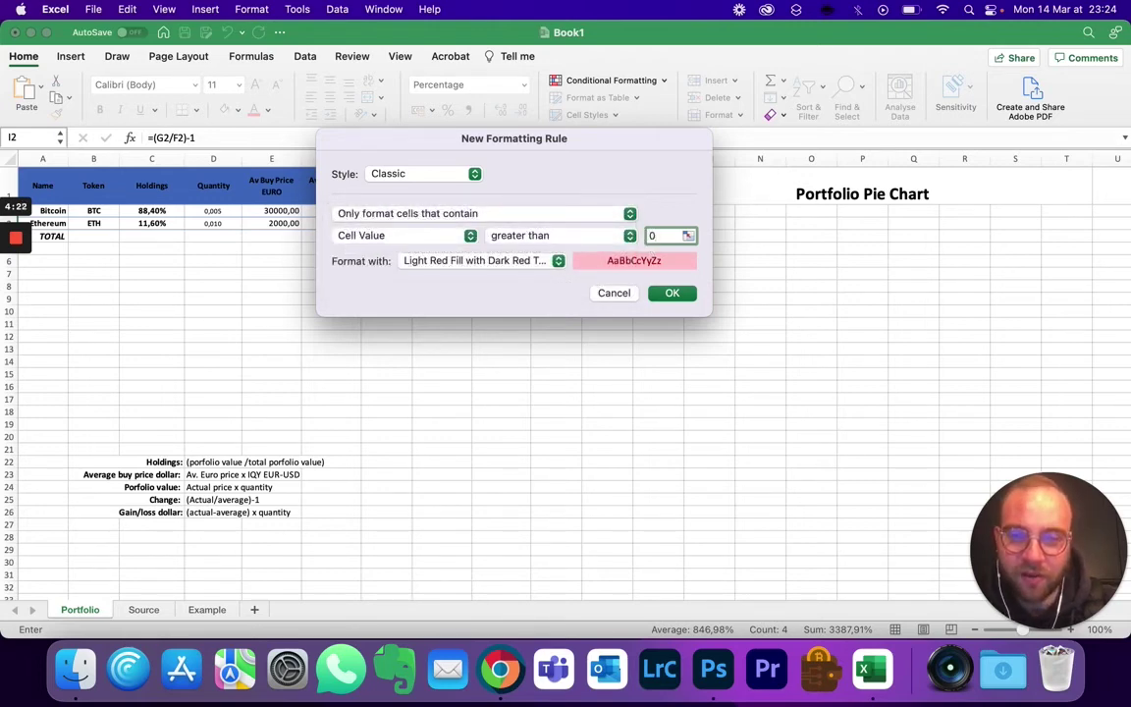
{"action": "left_click", "coordinate": [485, 261]}
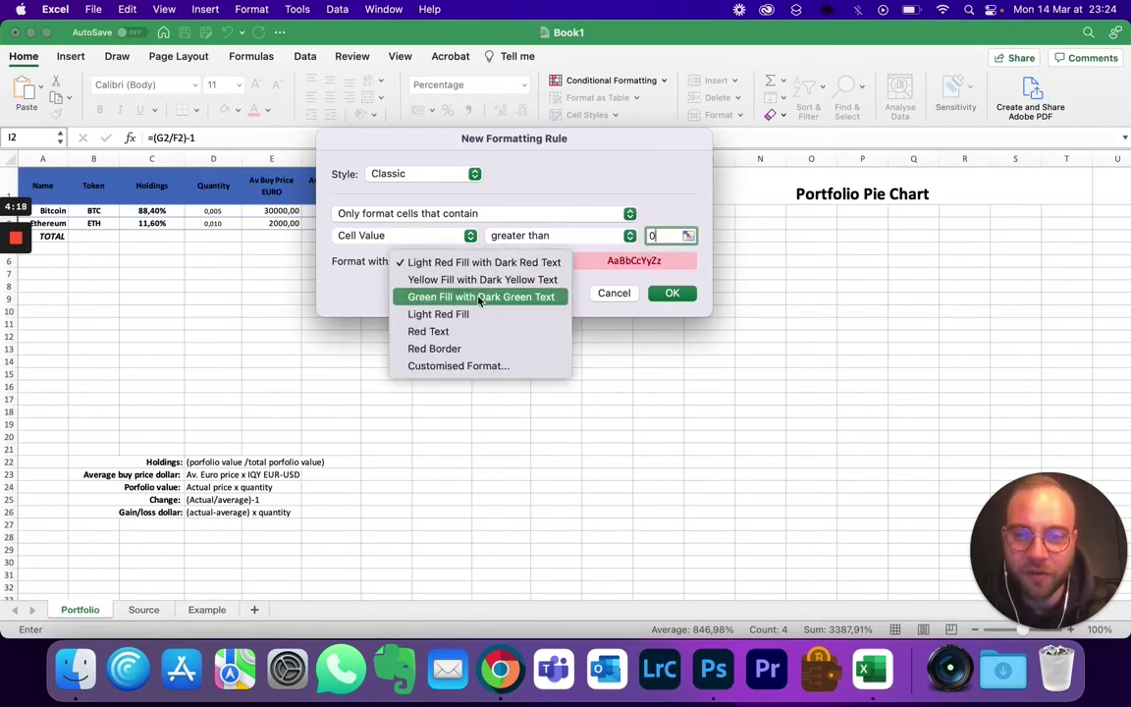
{"action": "left_click", "coordinate": [479, 297]}
{"action": "left_click", "coordinate": [673, 293]}
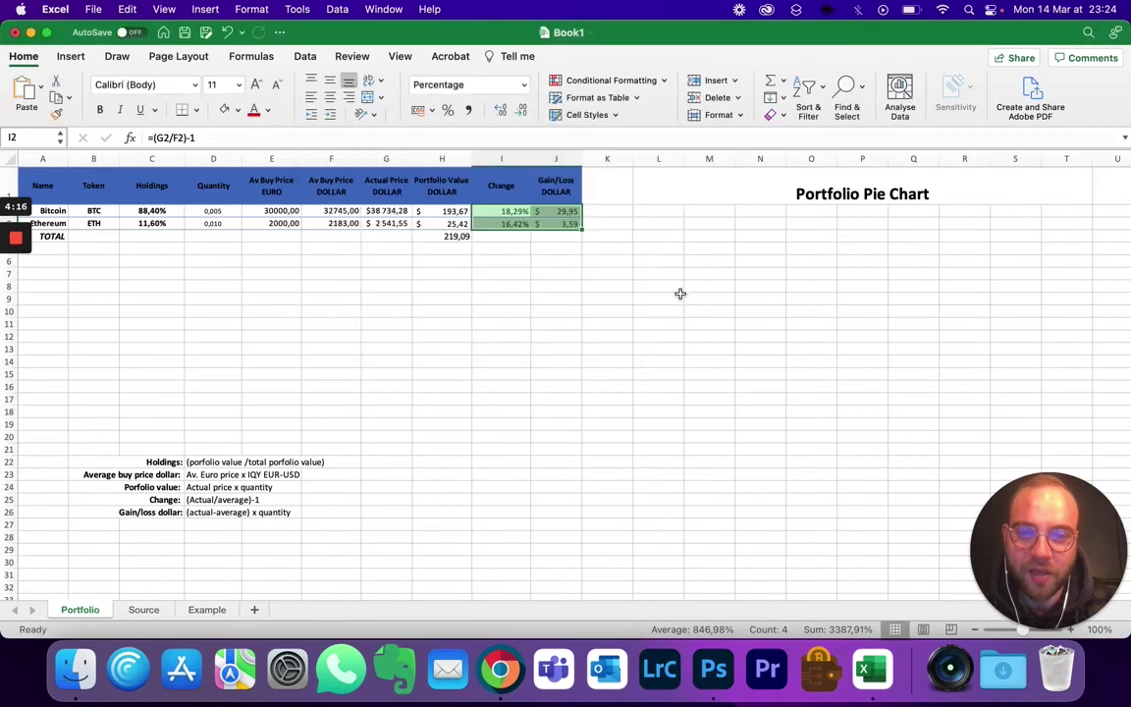
{"action": "left_click", "coordinate": [505, 273]}
{"action": "left_click_drag", "start_coordinate": [502, 213], "coordinate": [555, 225]}
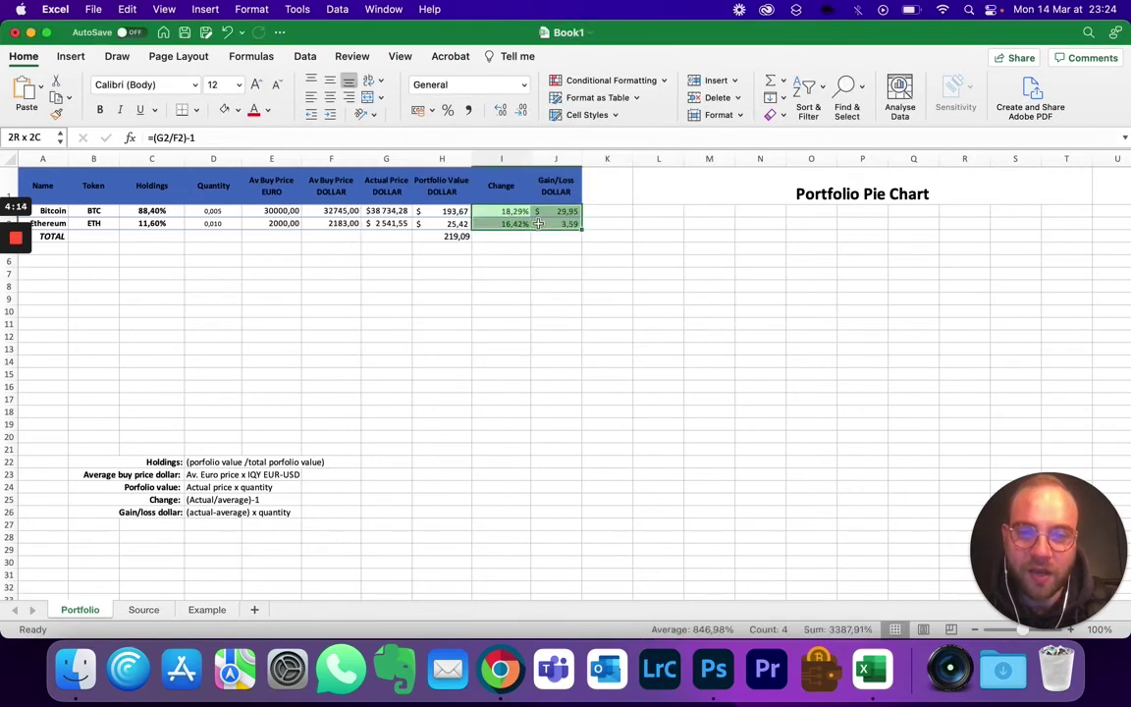
Step: Add a Less Than 0 rule to I2:J3 using Light Red Fill with Dark Red Text
{"action": "left_click", "coordinate": [648, 84]}
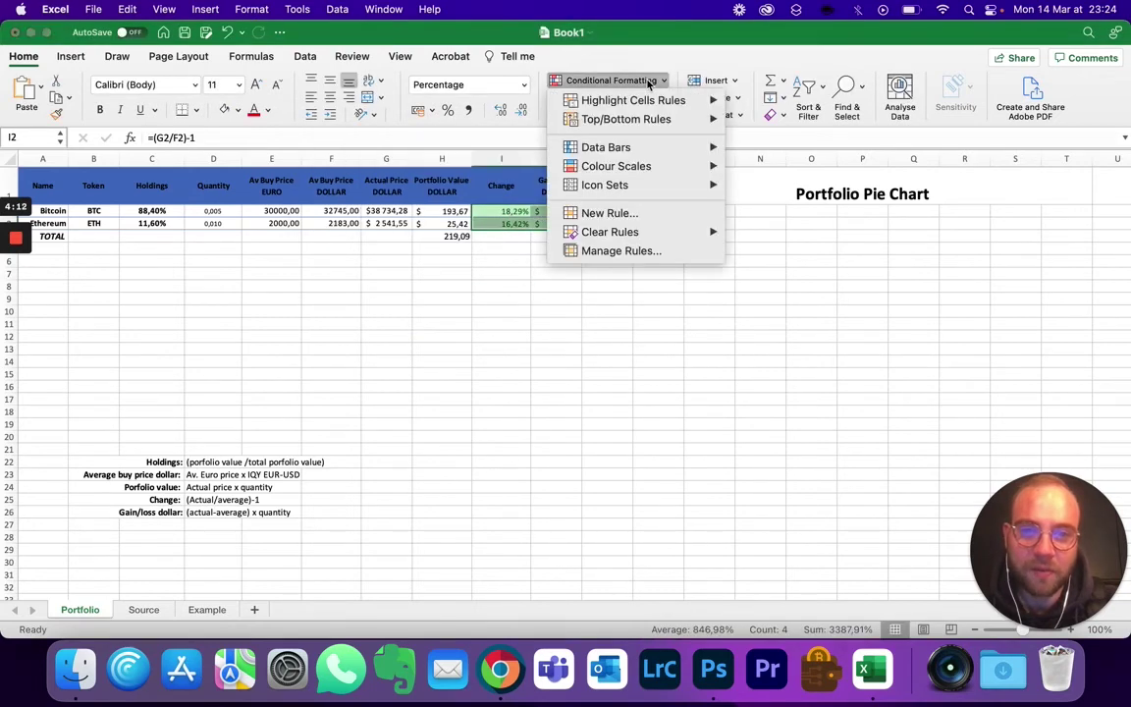
{"action": "mouse_move", "coordinate": [636, 229]}
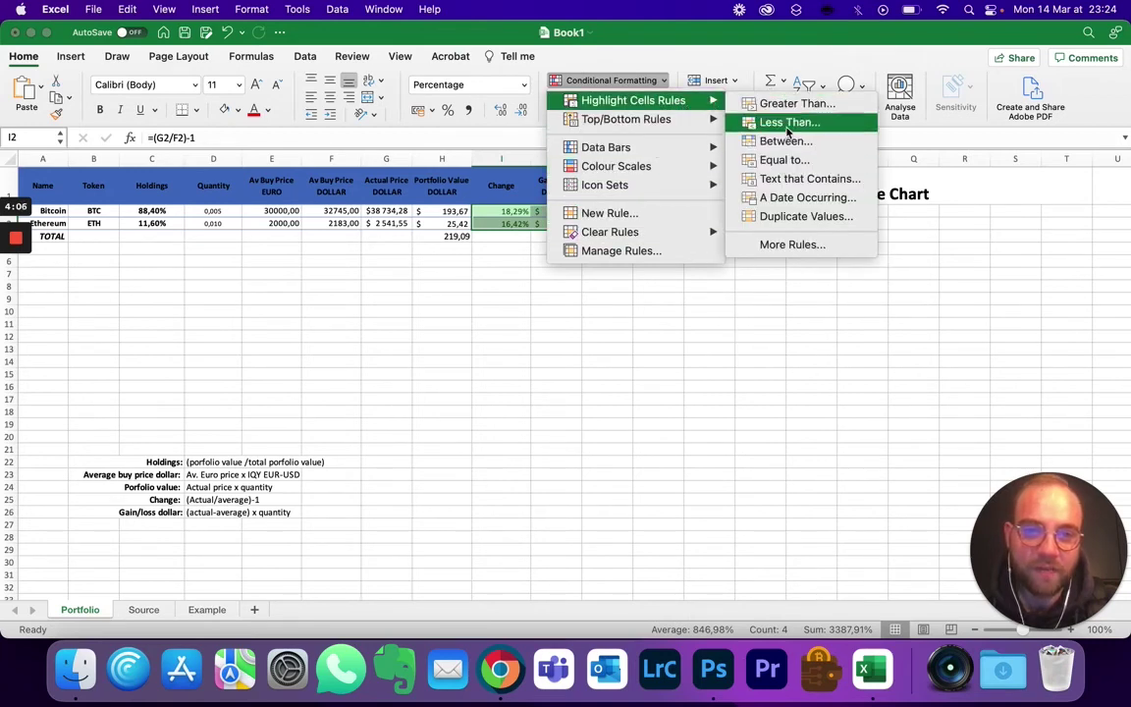
{"action": "left_click", "coordinate": [789, 123]}
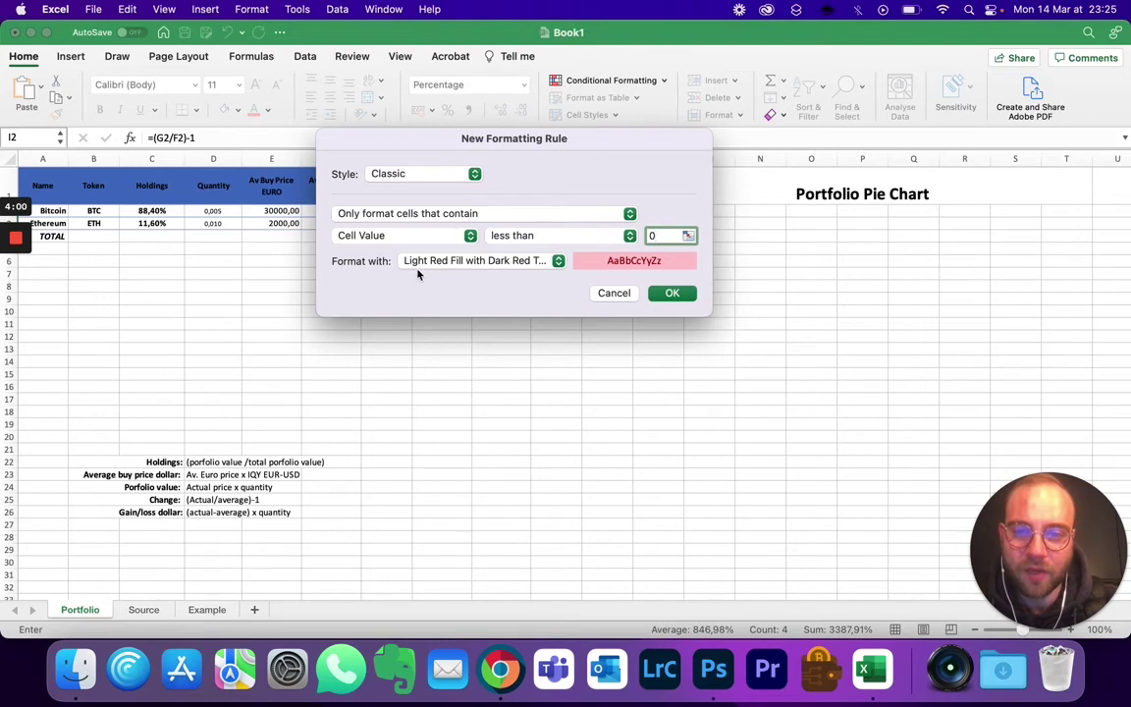
{"action": "left_click", "coordinate": [669, 293]}
{"action": "left_click", "coordinate": [503, 296]}
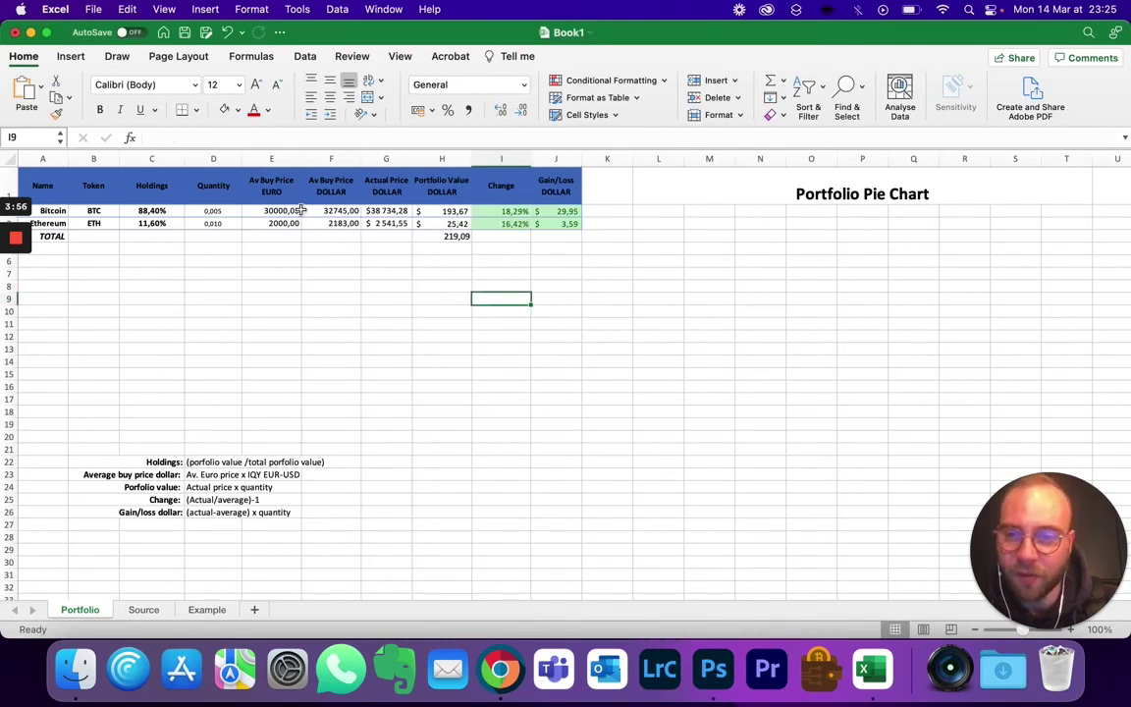
Step: Change Bitcoin's euro buy price in E2 to 70000, turning its Change and Gain/Loss red
{"action": "left_click", "coordinate": [271, 211]}
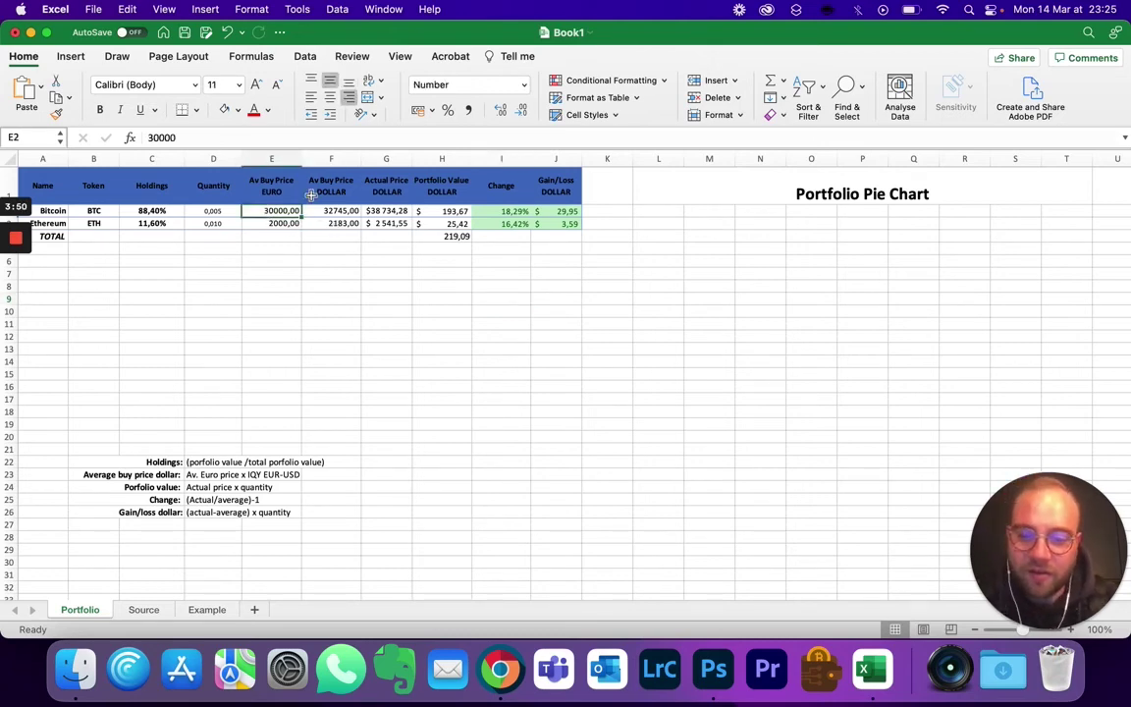
{"action": "type", "text": "7"}
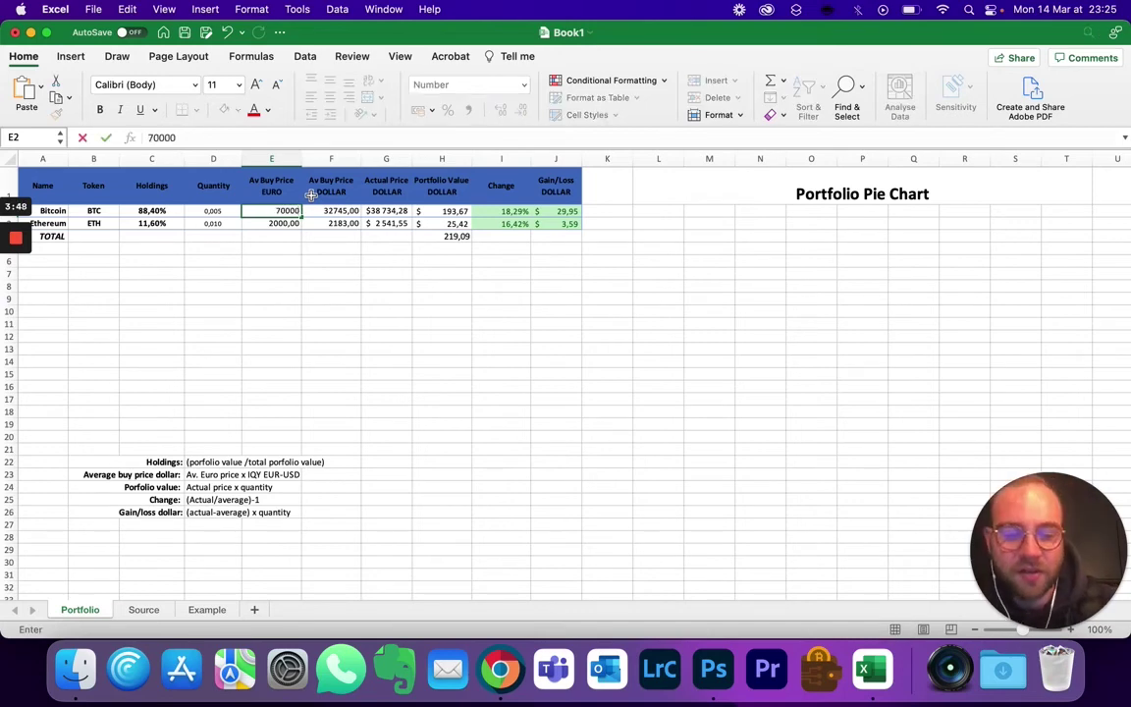
{"action": "key", "text": "Return"}
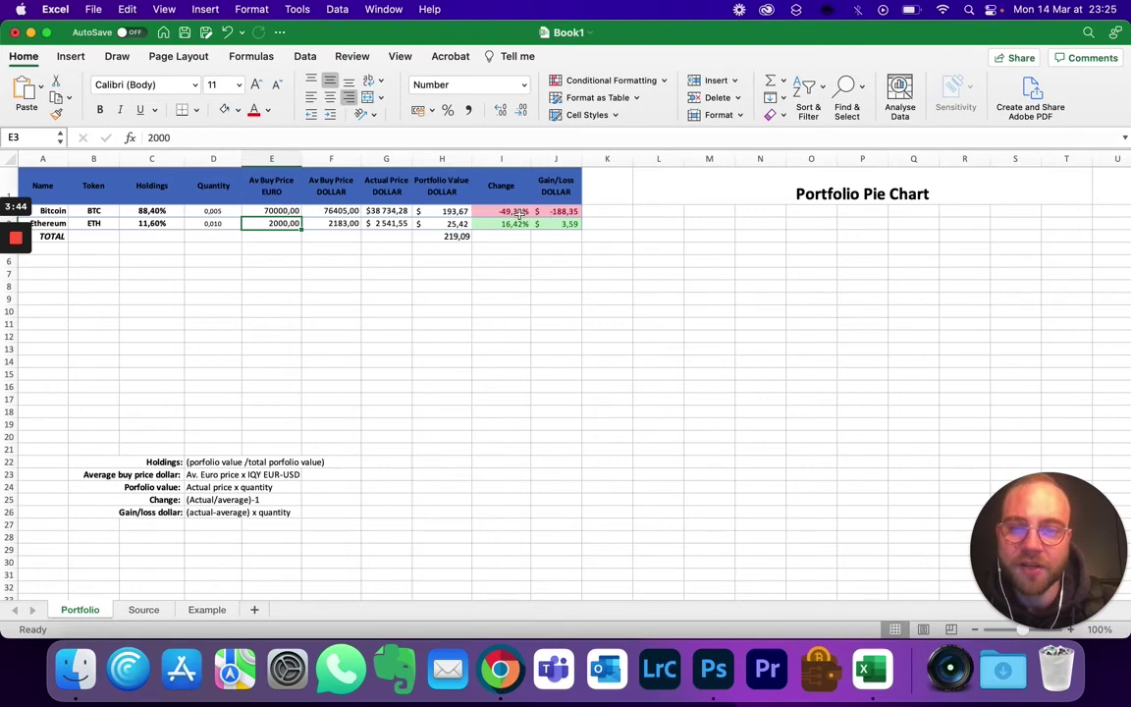
{"action": "left_click", "coordinate": [278, 287]}
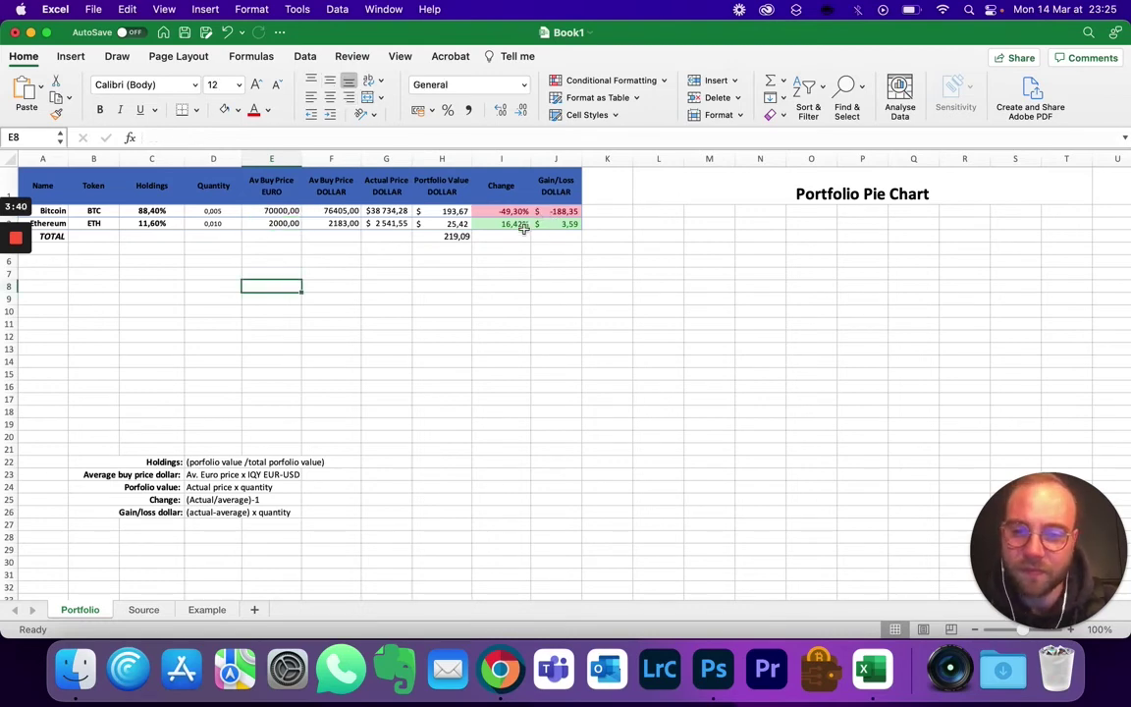
{"action": "scroll", "coordinate": [524, 246], "scroll_direction": "right", "scroll_amount": 1}
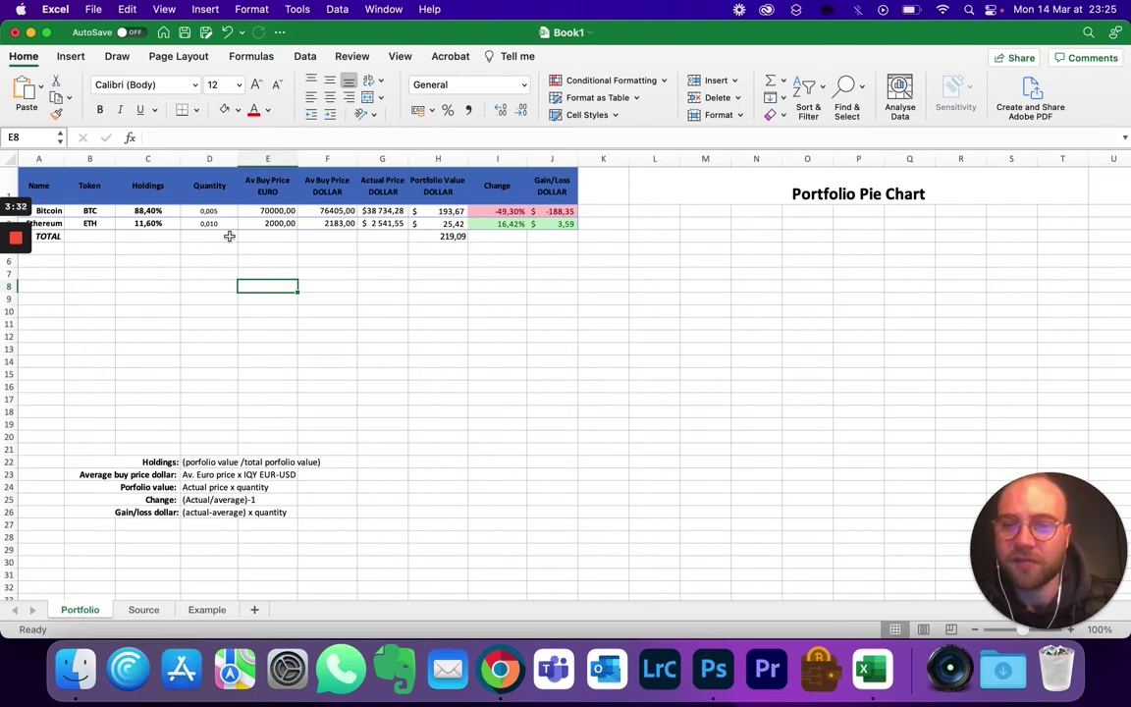
{"action": "key", "text": "super+z"}
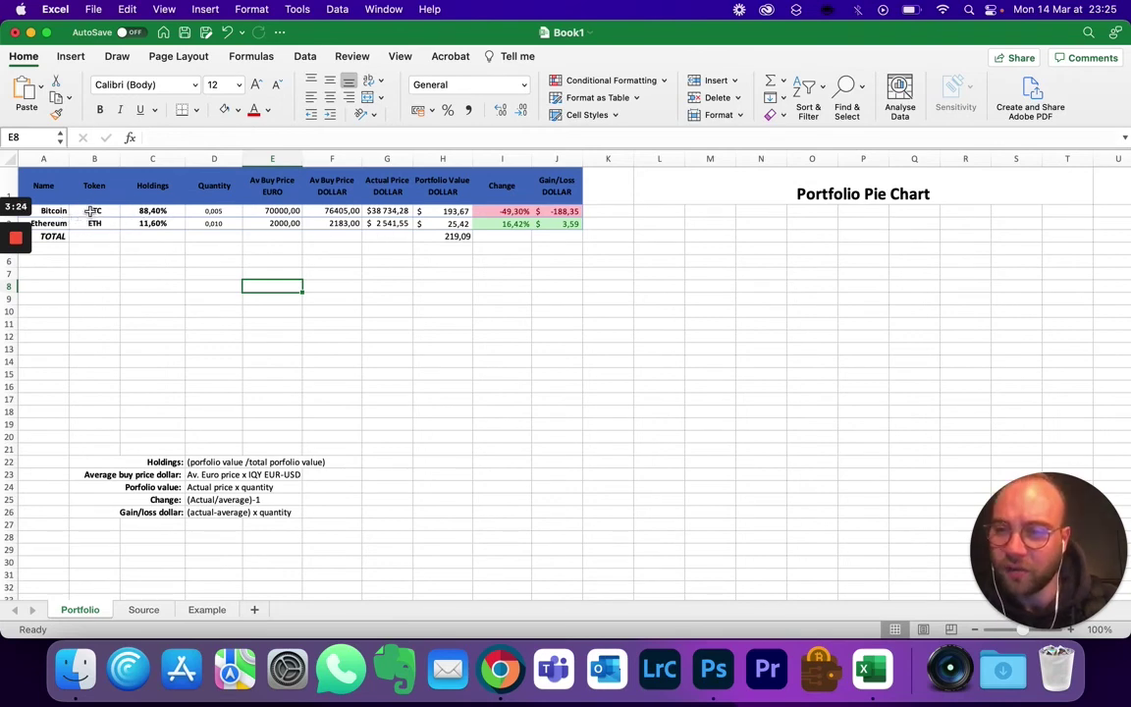
Step: Insert a 2-D pie of B2:C3, placed under the Portfolio Pie Chart heading and enlarged
{"action": "left_click", "coordinate": [93, 211]}
{"action": "left_click_drag", "start_coordinate": [92, 211], "coordinate": [149, 225]}
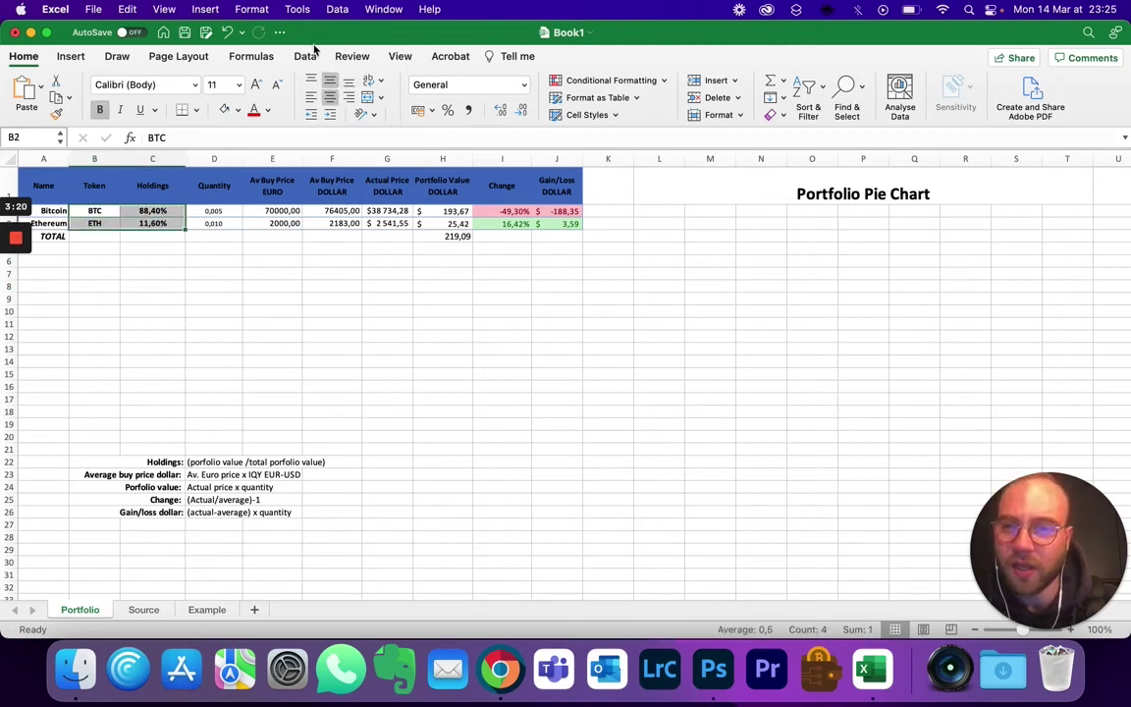
{"action": "left_click", "coordinate": [71, 56]}
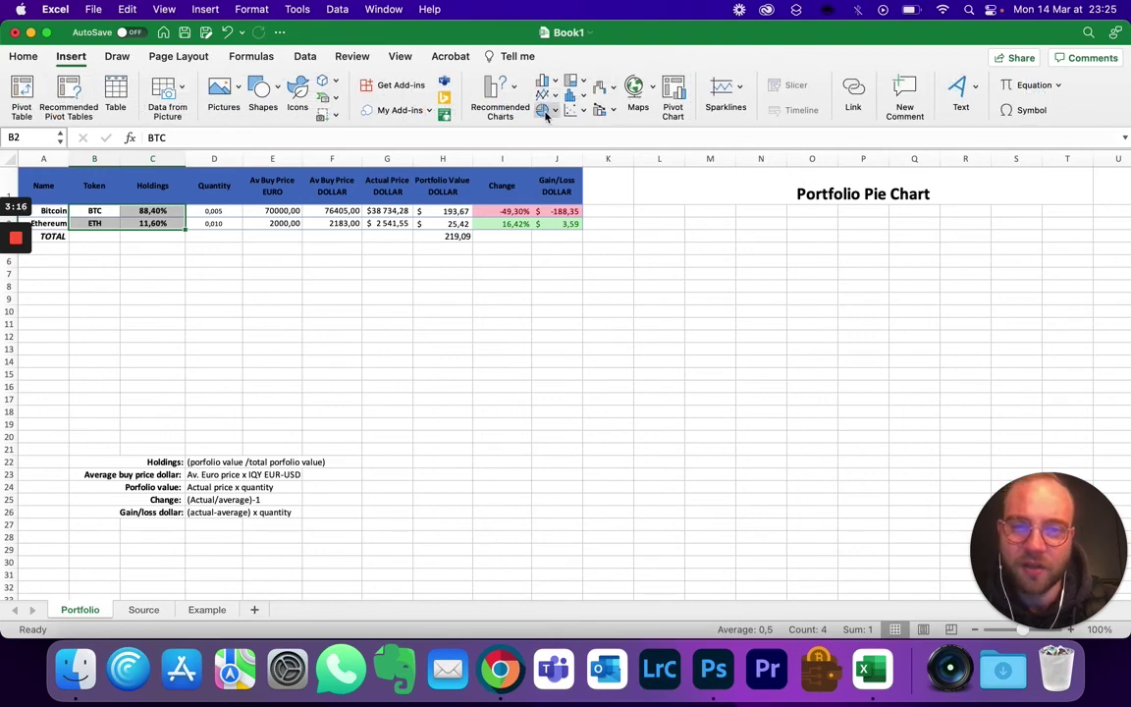
{"action": "left_click", "coordinate": [555, 112]}
{"action": "left_click", "coordinate": [576, 187]}
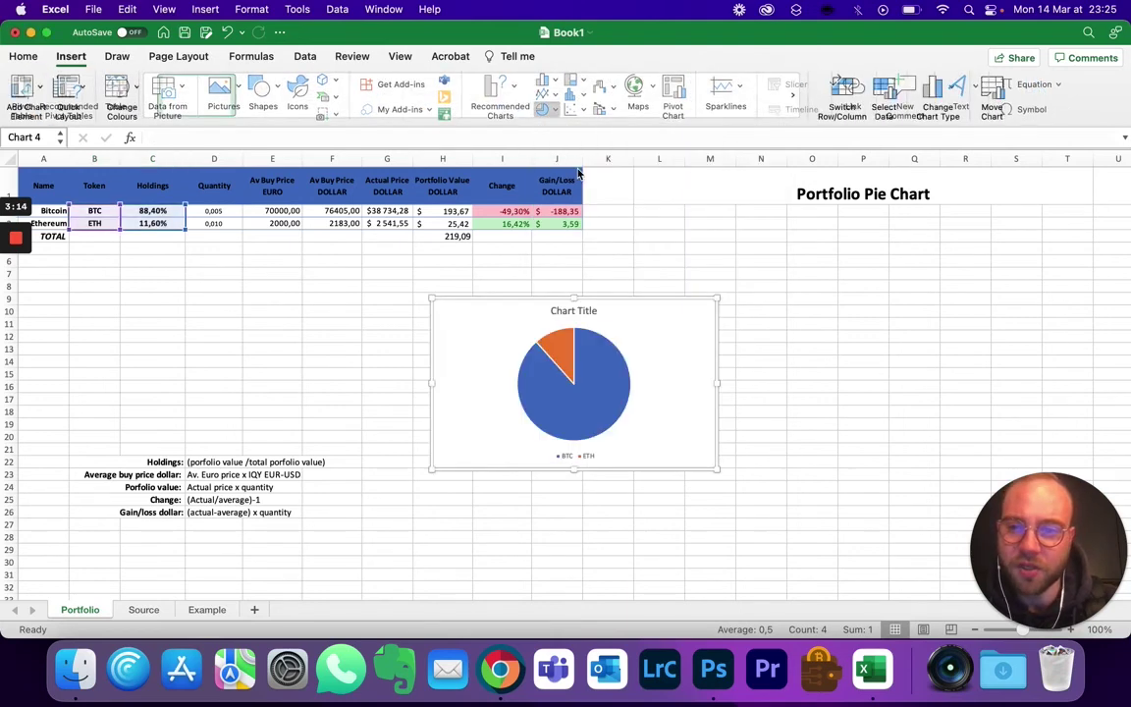
{"action": "left_click_drag", "start_coordinate": [504, 332], "coordinate": [762, 252]}
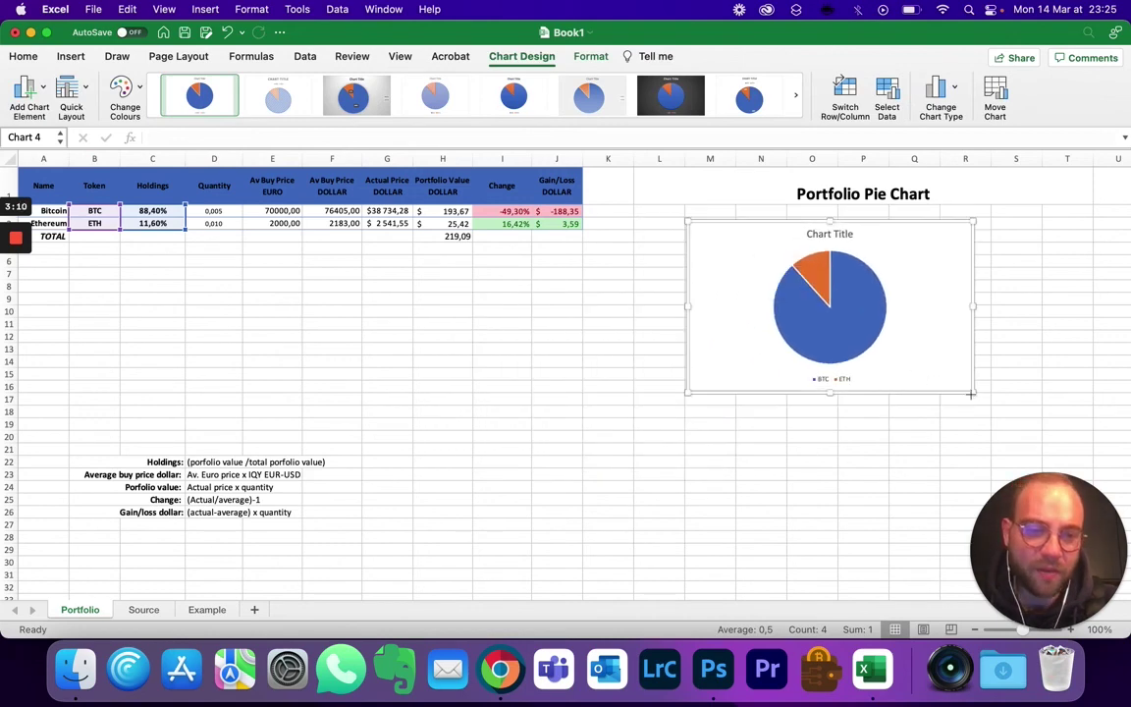
{"action": "left_click_drag", "start_coordinate": [973, 392], "coordinate": [1065, 455]}
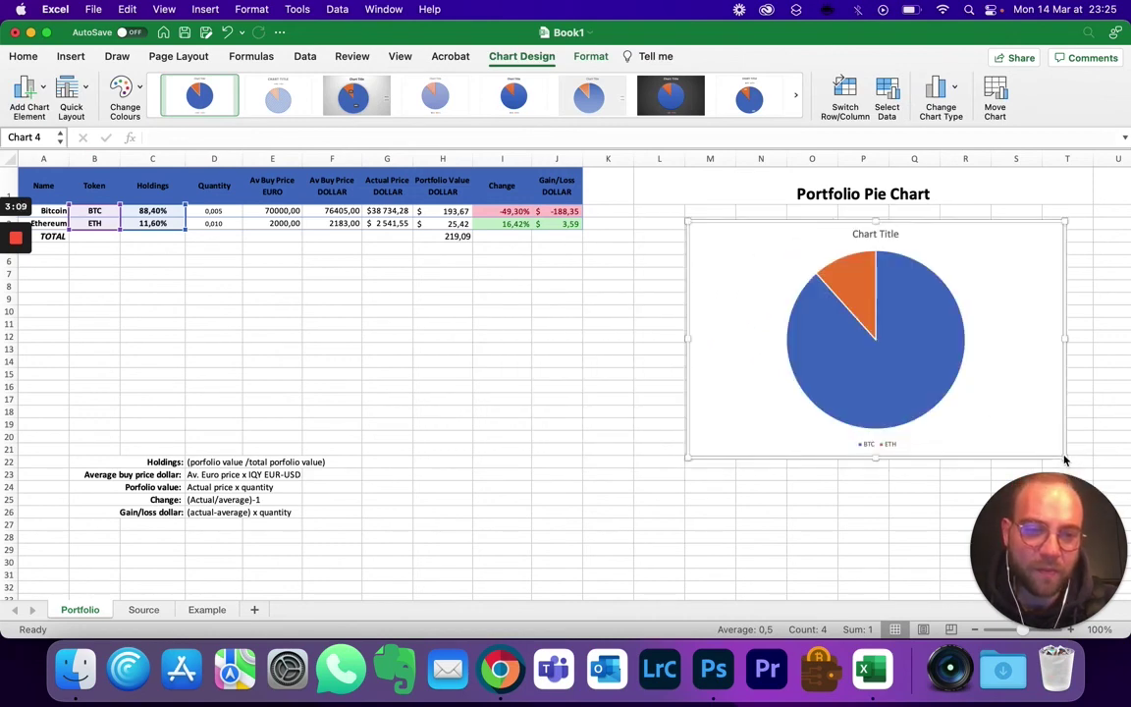
Step: Add data labels to the pie showing category name and legend key, without series name
{"action": "right_click", "coordinate": [841, 332]}
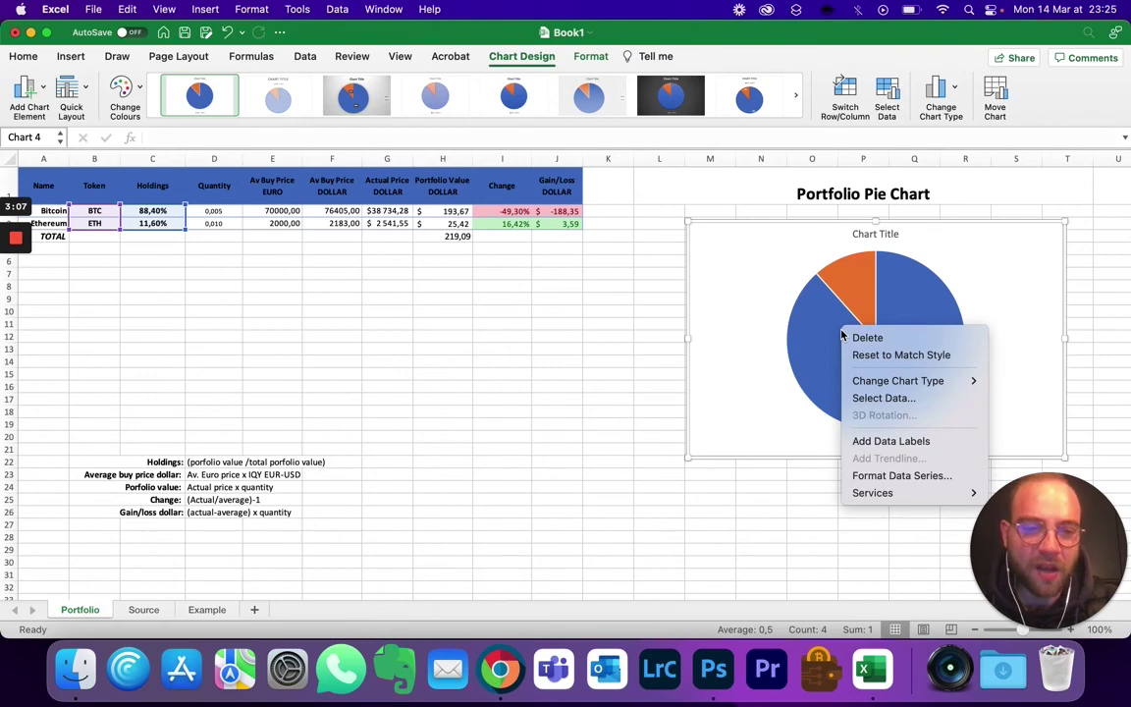
{"action": "left_click", "coordinate": [856, 443]}
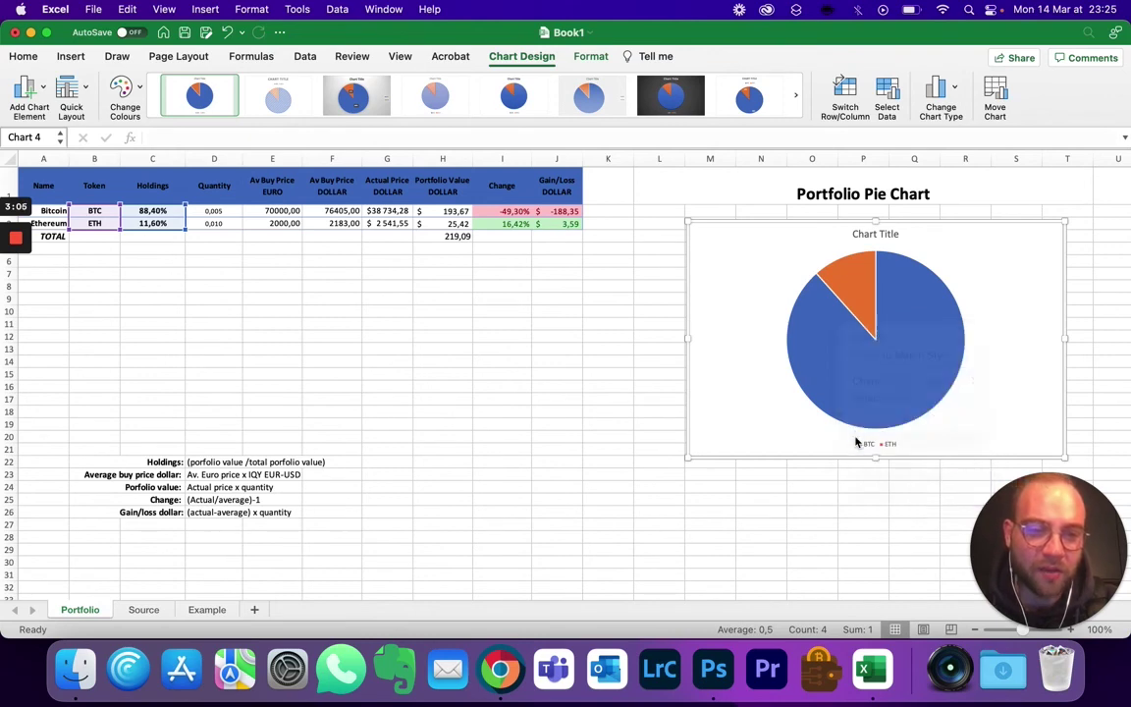
{"action": "right_click", "coordinate": [835, 336]}
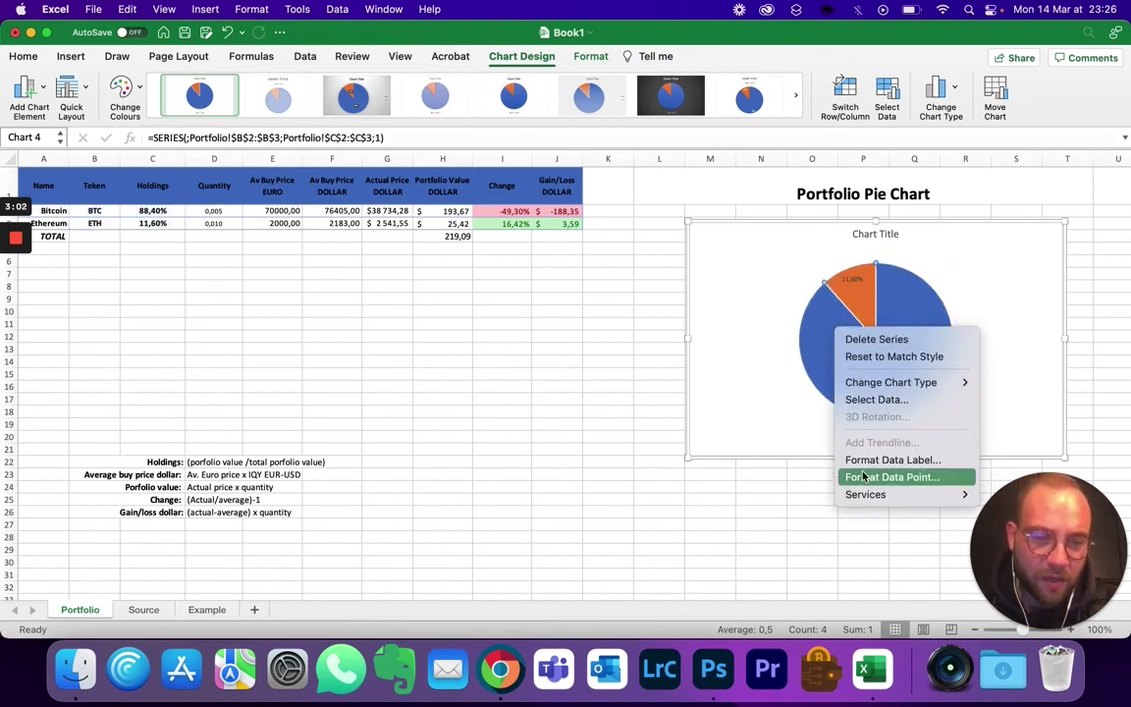
{"action": "left_click", "coordinate": [869, 461]}
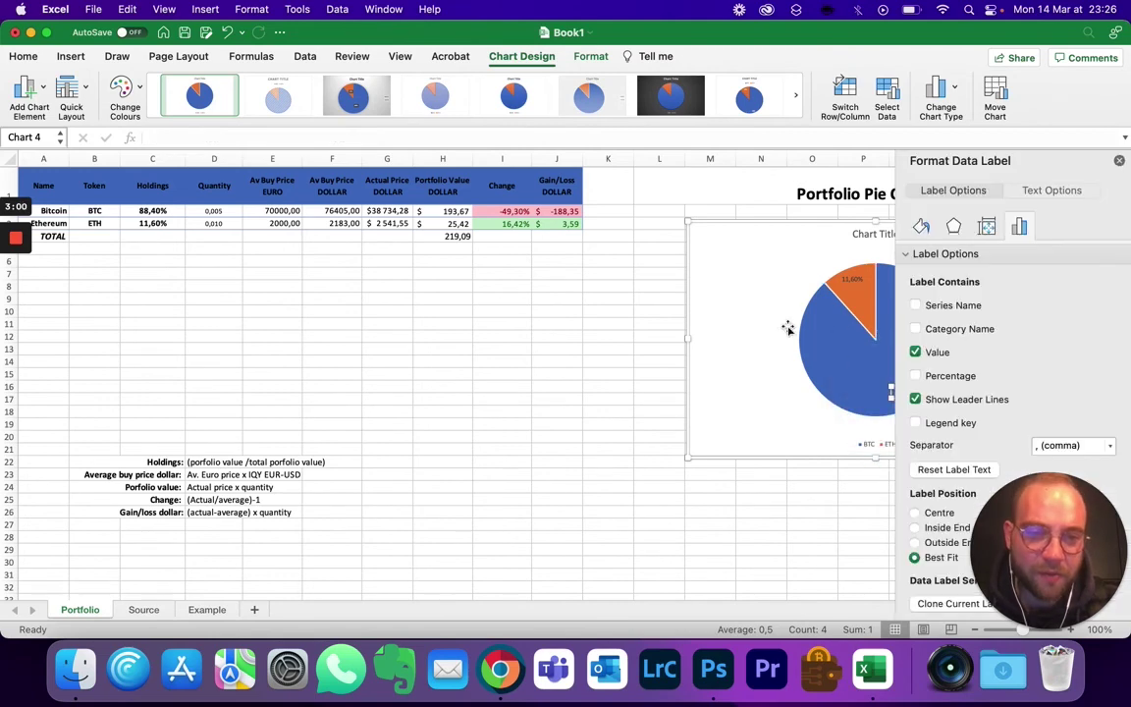
{"action": "left_click", "coordinate": [914, 306]}
{"action": "left_click_drag", "start_coordinate": [942, 157], "coordinate": [592, 177]}
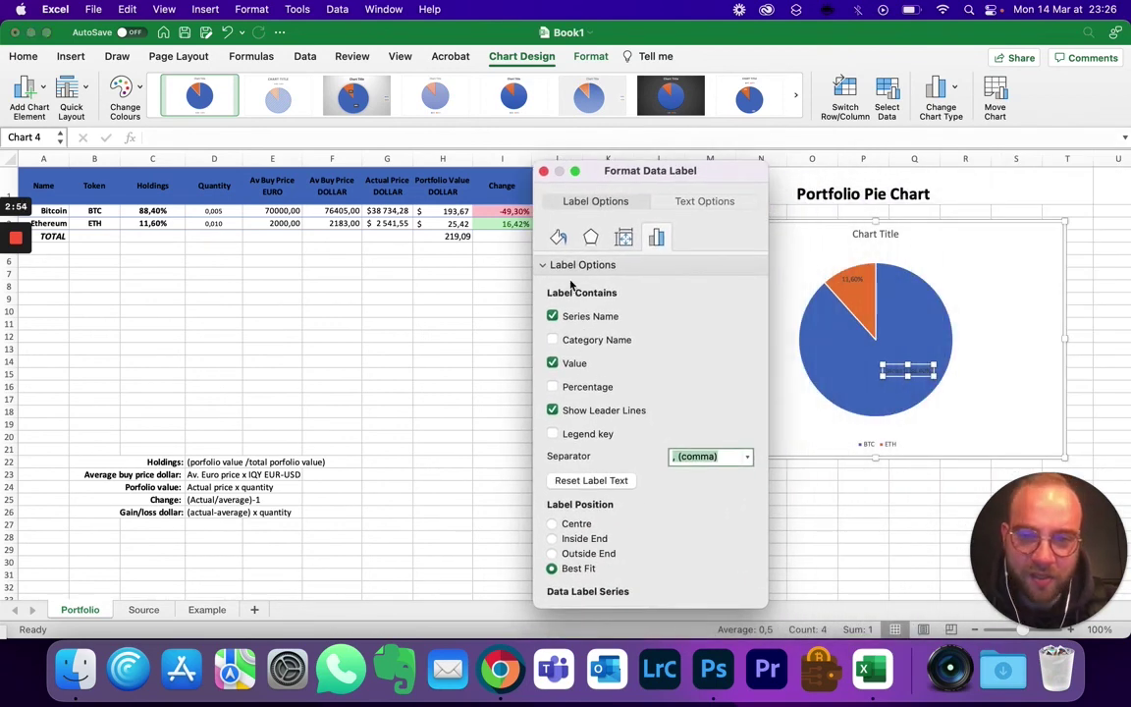
{"action": "left_click", "coordinate": [553, 316]}
{"action": "left_click", "coordinate": [552, 339]}
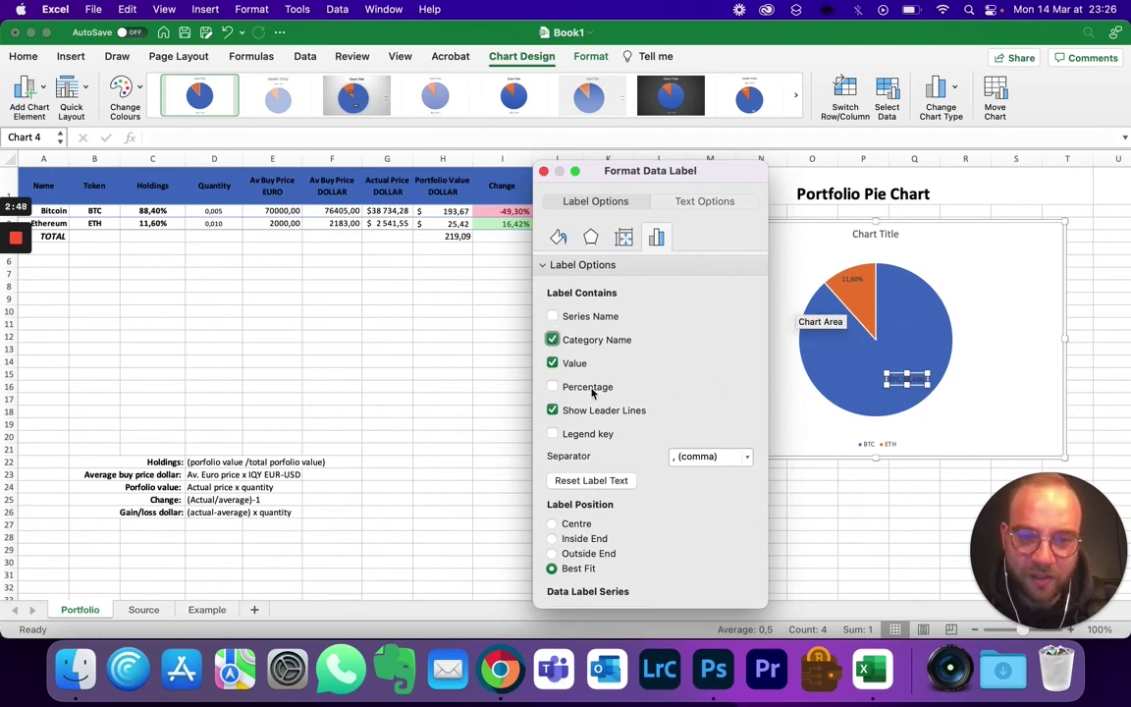
{"action": "left_click", "coordinate": [553, 435]}
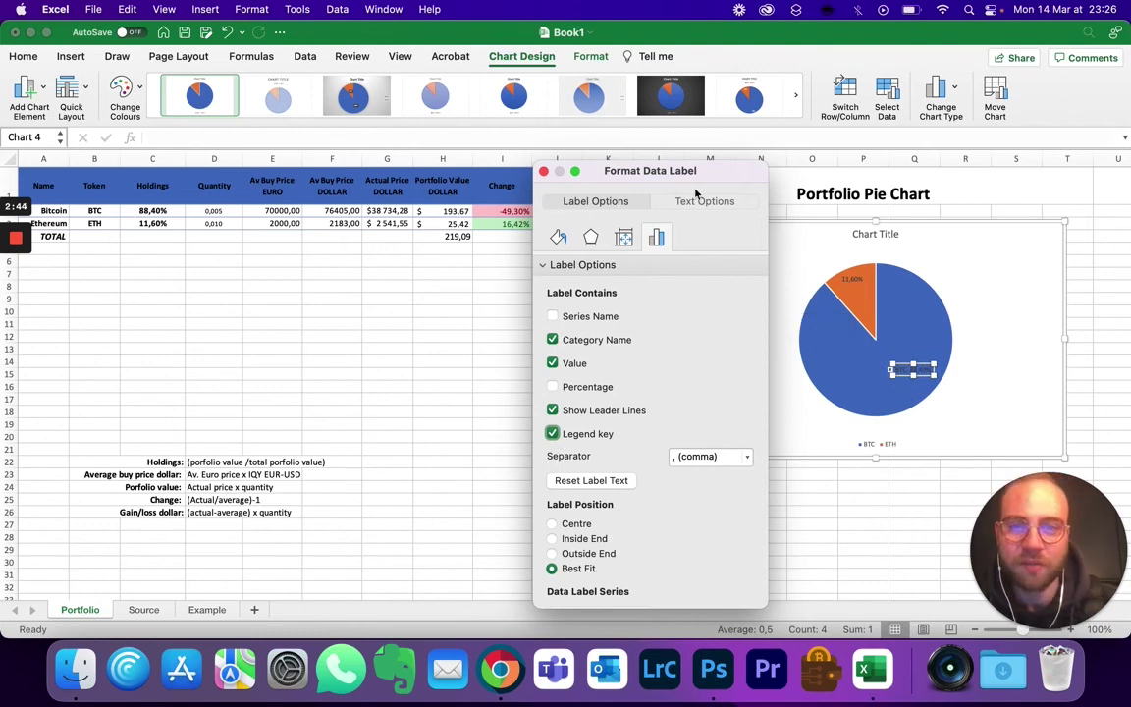
{"action": "left_click", "coordinate": [544, 172]}
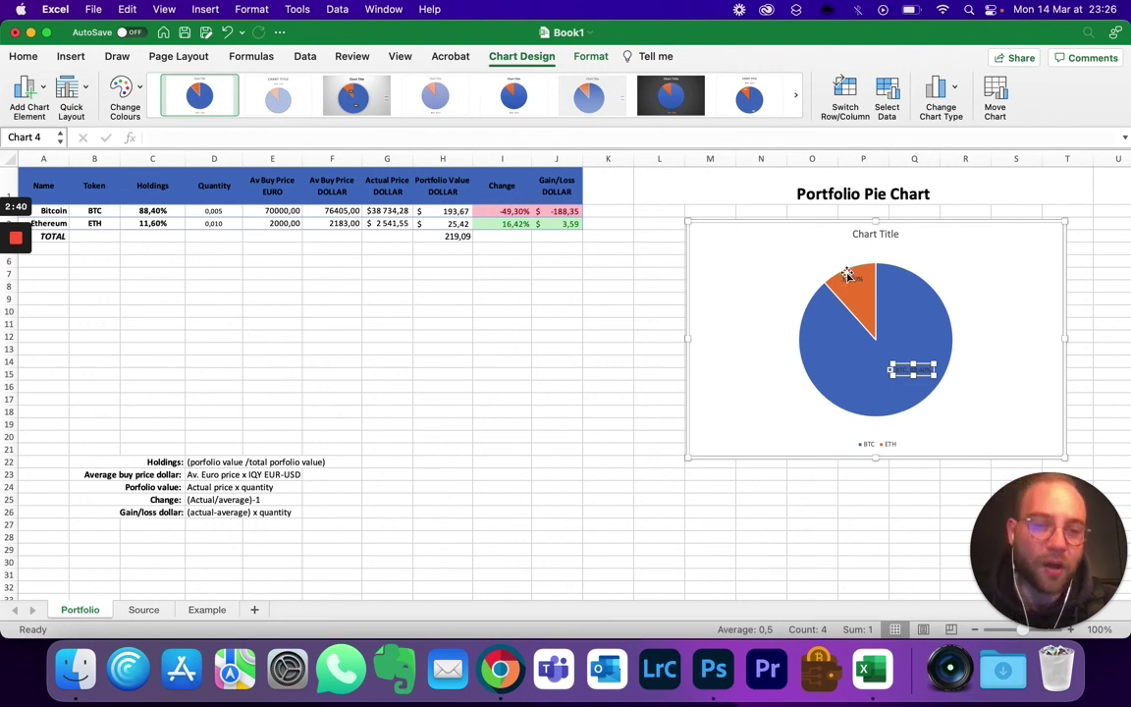
Step: Set the pie's data label position to Outside End
{"action": "right_click", "coordinate": [831, 339]}
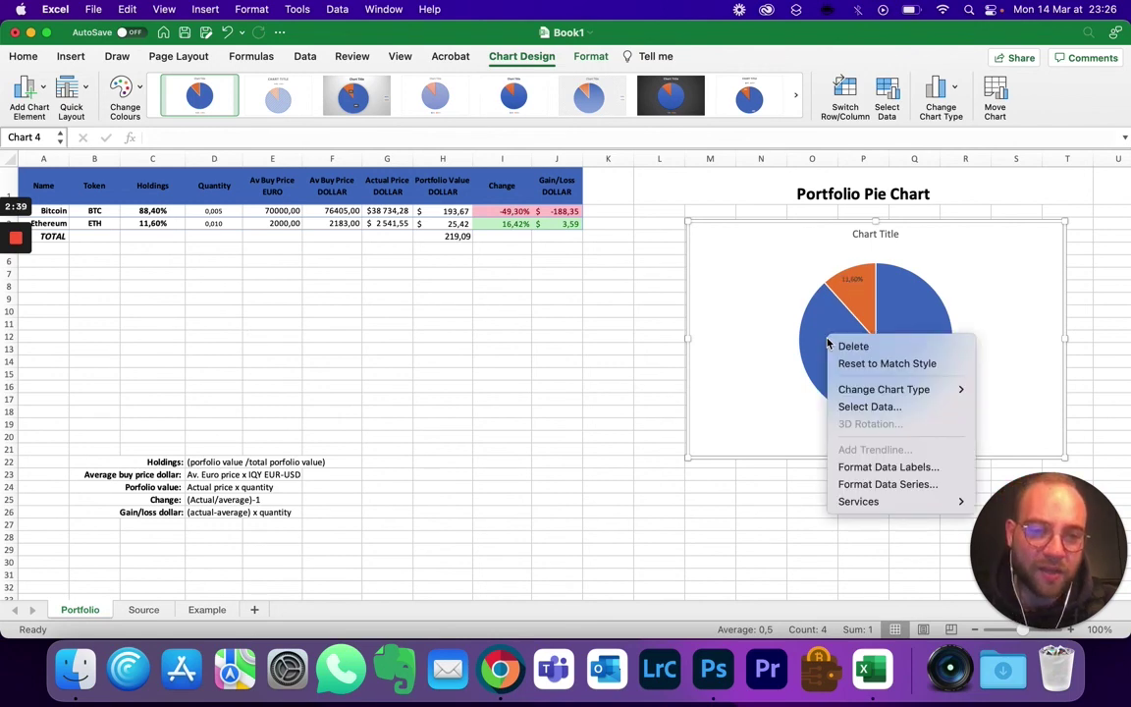
{"action": "left_click", "coordinate": [859, 467]}
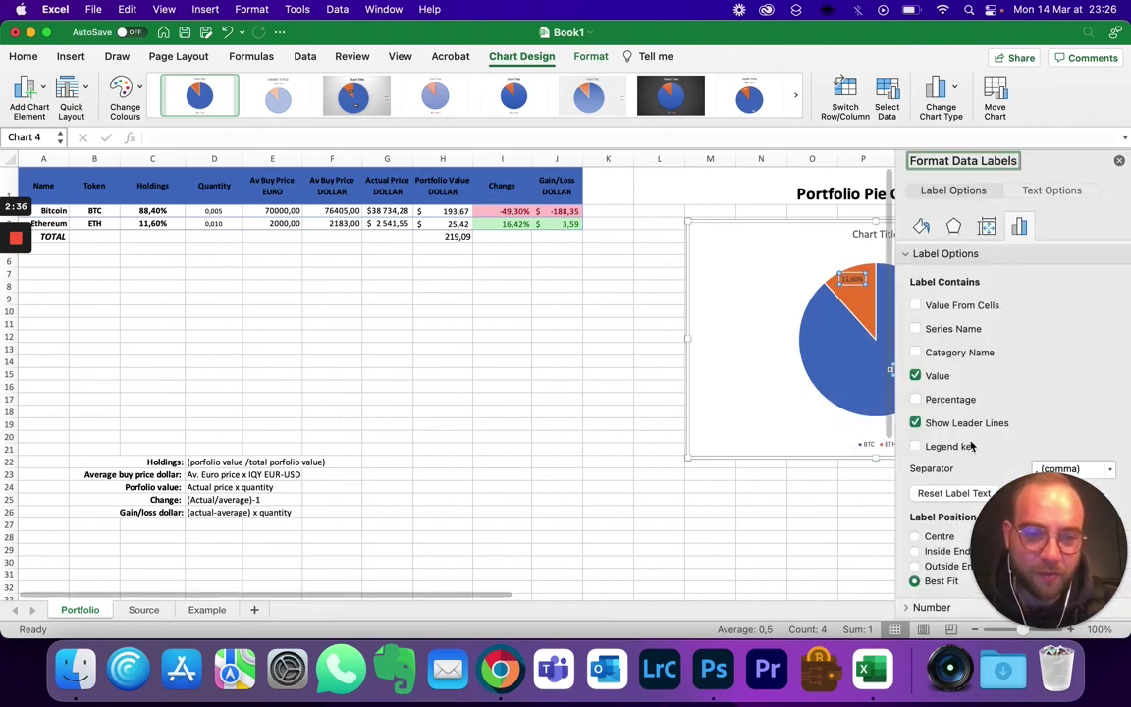
{"action": "left_click", "coordinate": [916, 567]}
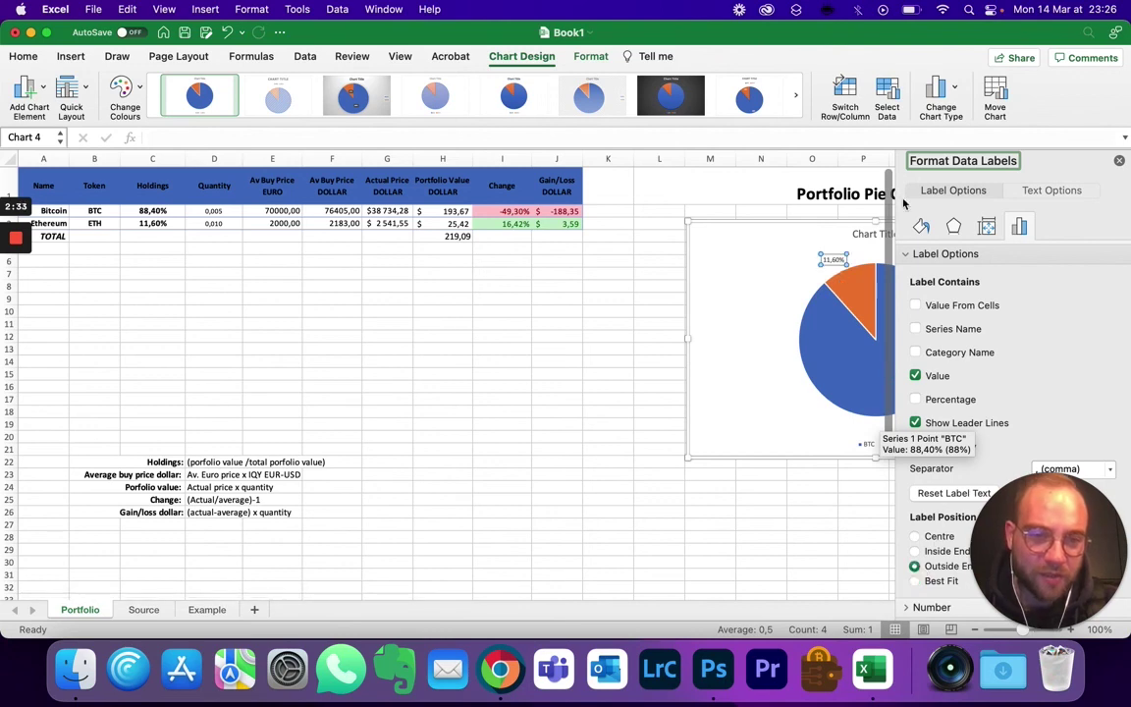
{"action": "left_click", "coordinate": [1121, 162]}
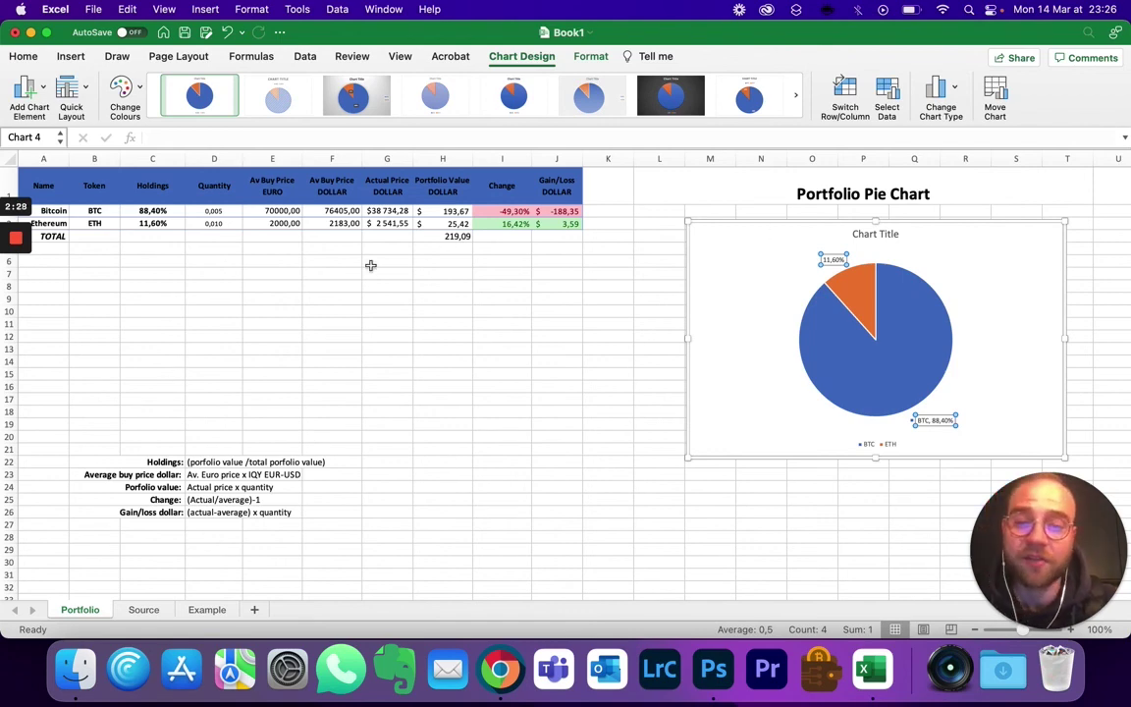
Step: Look over the Source sheet, then return to the Example sheet's 20-token table and pie chart
{"action": "left_click", "coordinate": [207, 609]}
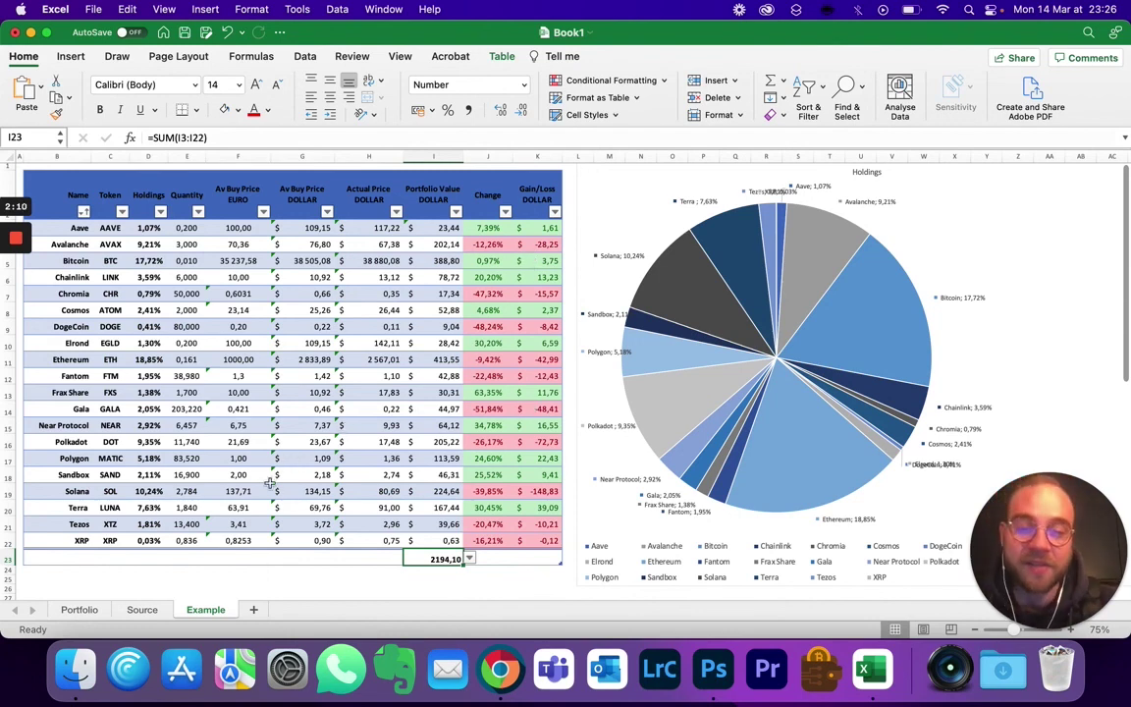
{"action": "left_click", "coordinate": [141, 610]}
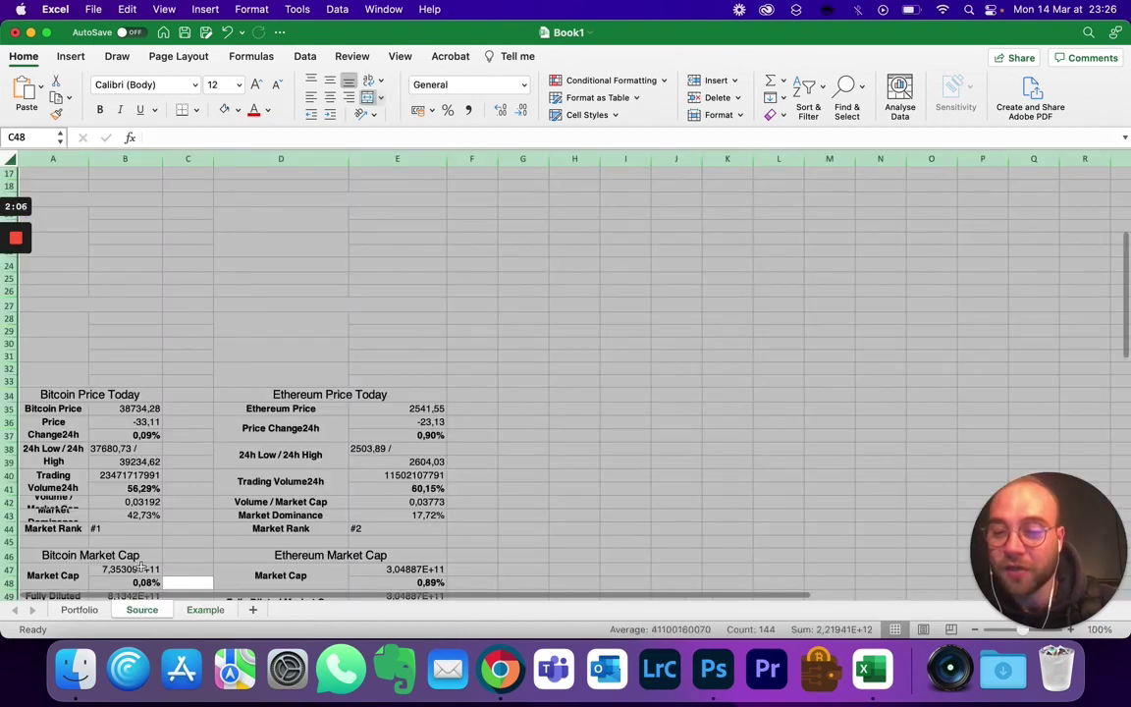
{"action": "scroll", "coordinate": [128, 510], "scroll_direction": "down", "scroll_amount": 3}
{"action": "scroll", "coordinate": [140, 322], "scroll_direction": "down", "scroll_amount": 3}
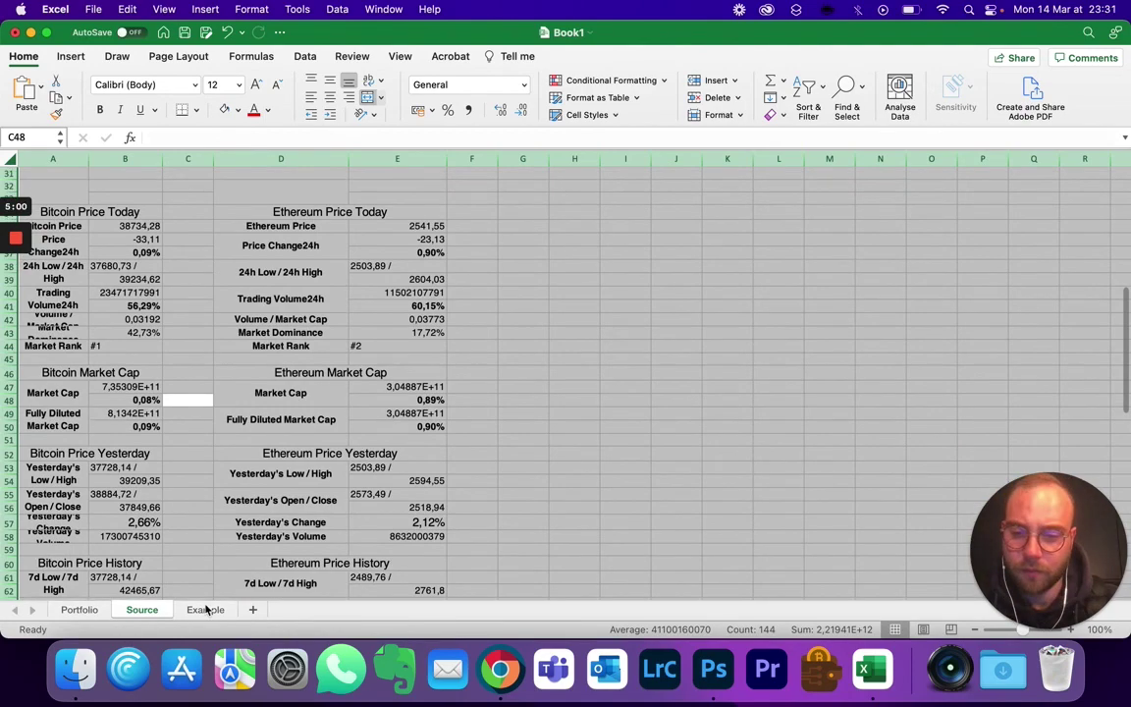
{"action": "left_click", "coordinate": [205, 610]}
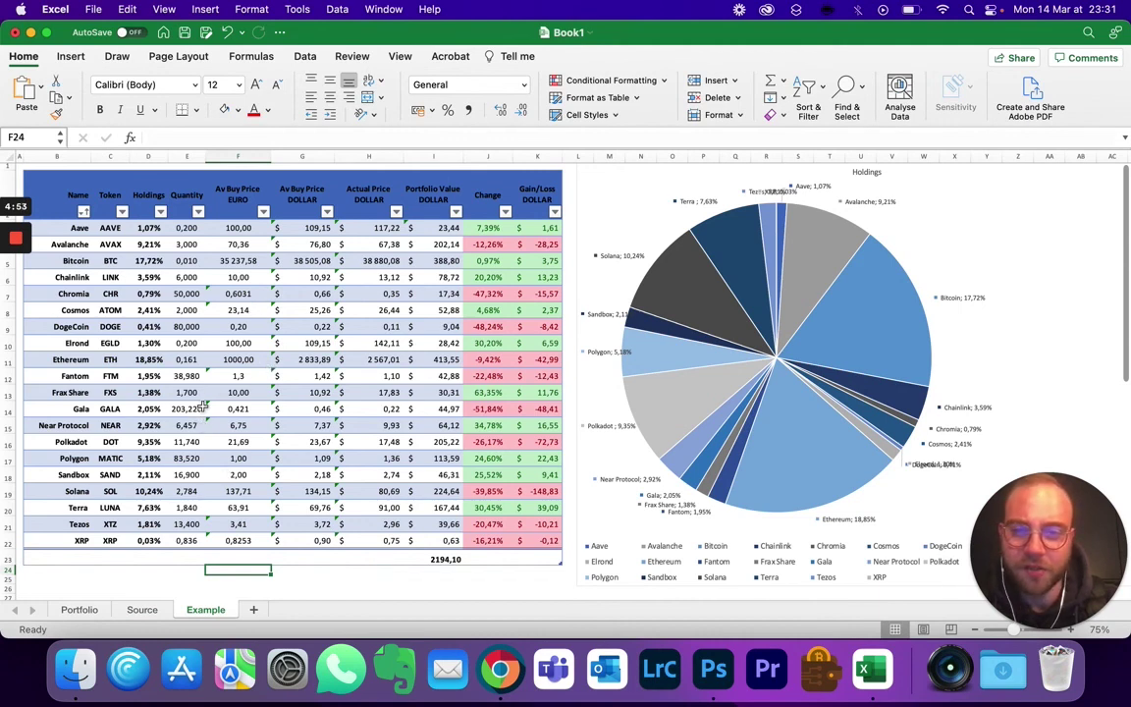
{"action": "mouse_move", "coordinate": [838, 205]}
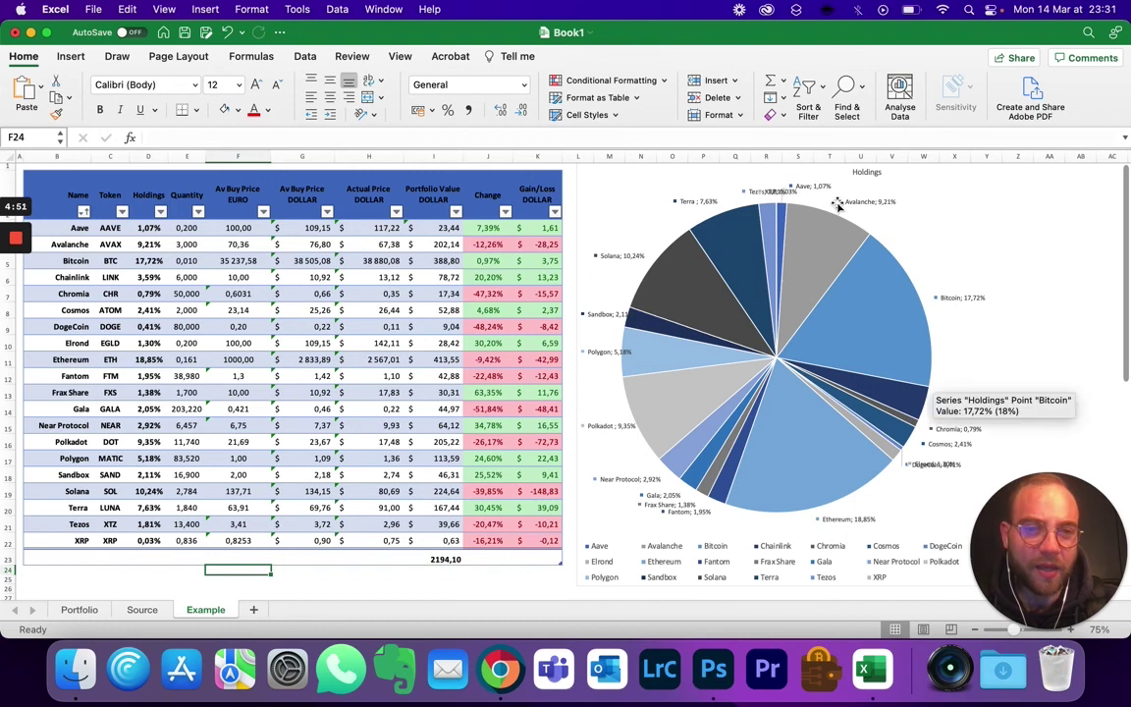